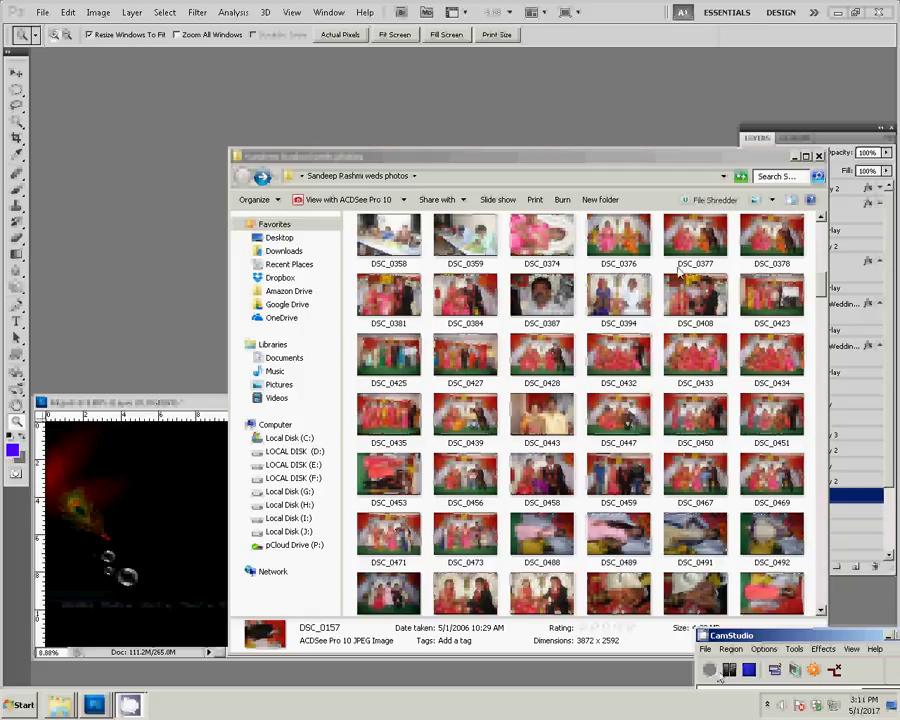
Select DSC_0376, DSC_0377, DSC_0378, DSC_0384 and DSC_0381 and drag them into Photoshop
click(618, 262)
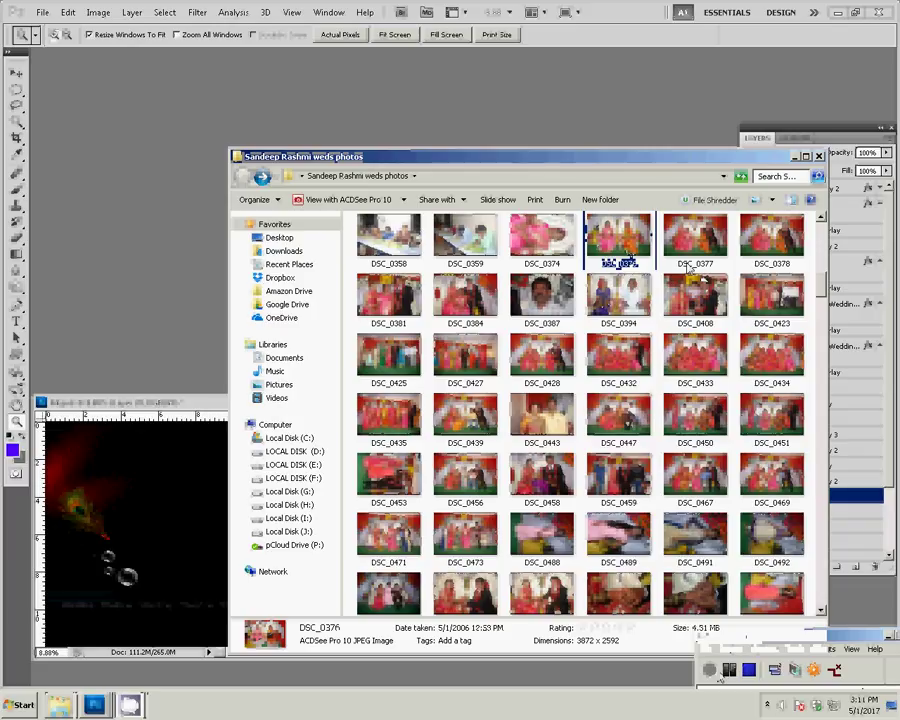
mouse_move(695, 295)
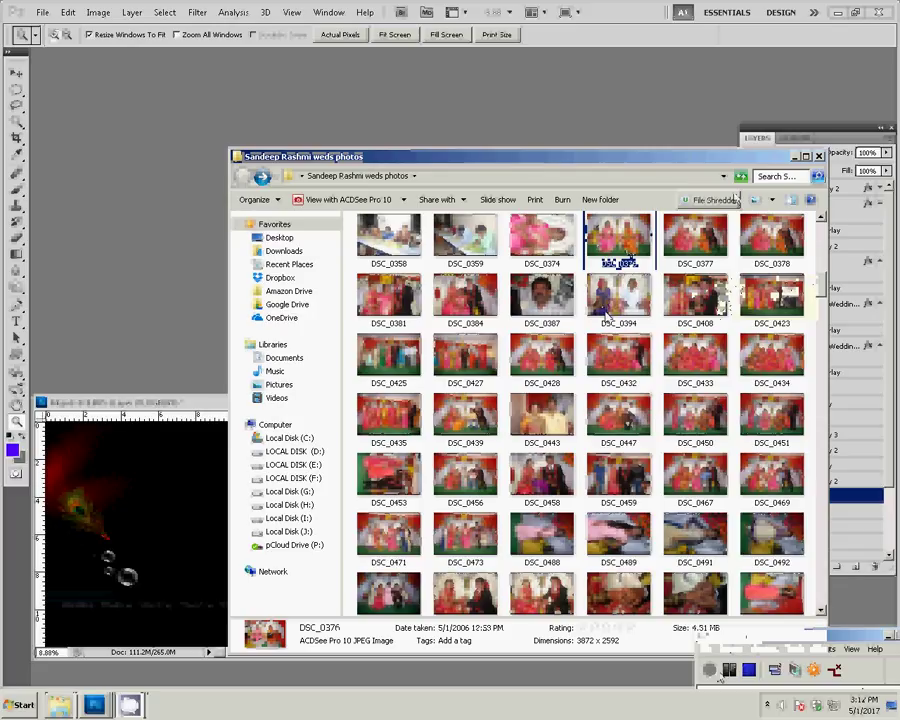
key(Return)
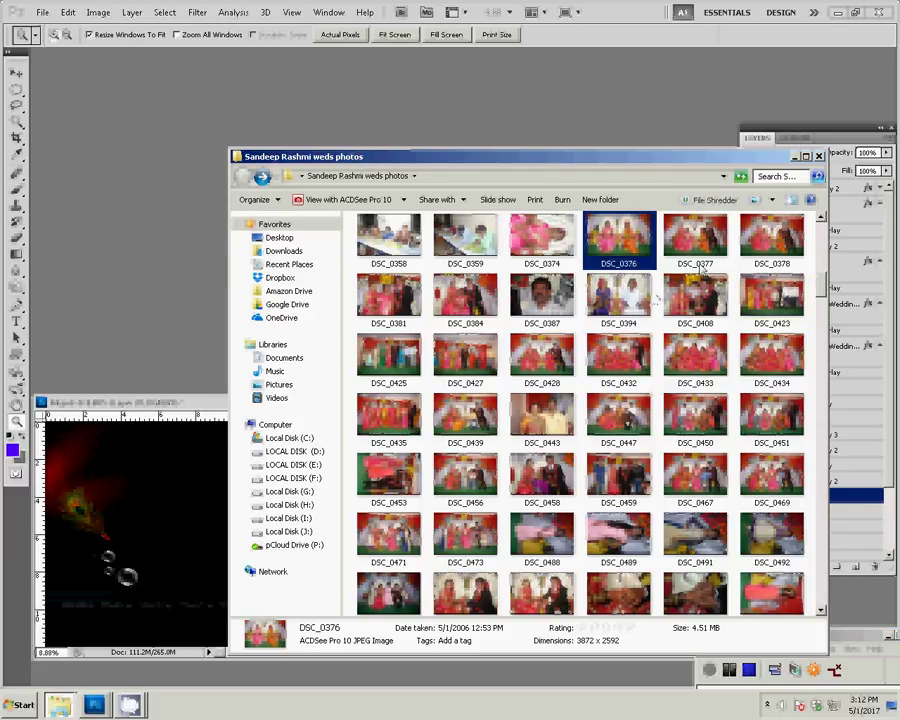
ctrl+click(695, 245)
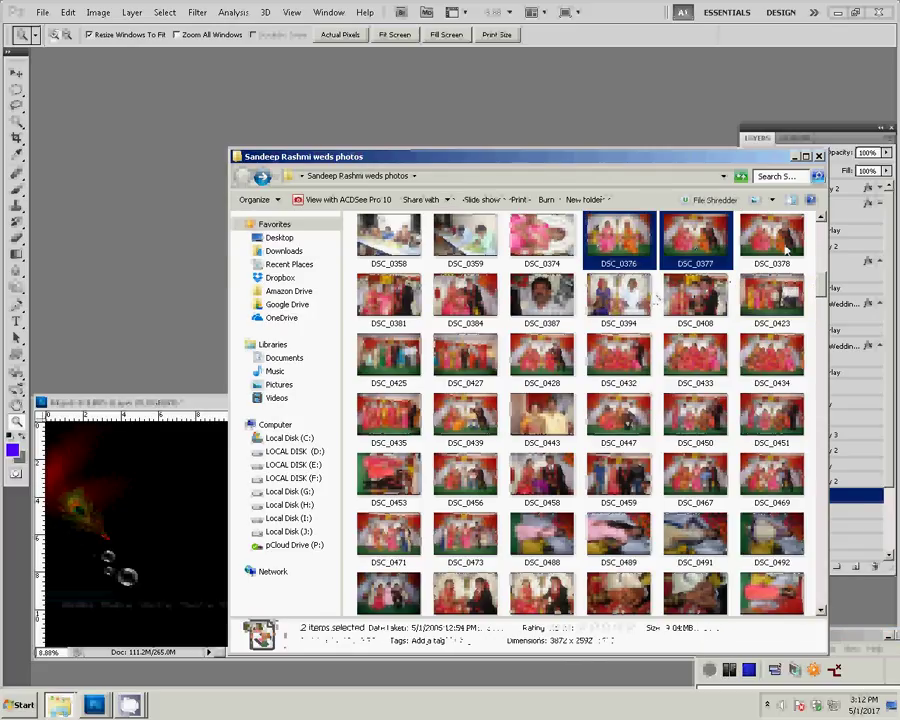
ctrl+click(771, 237)
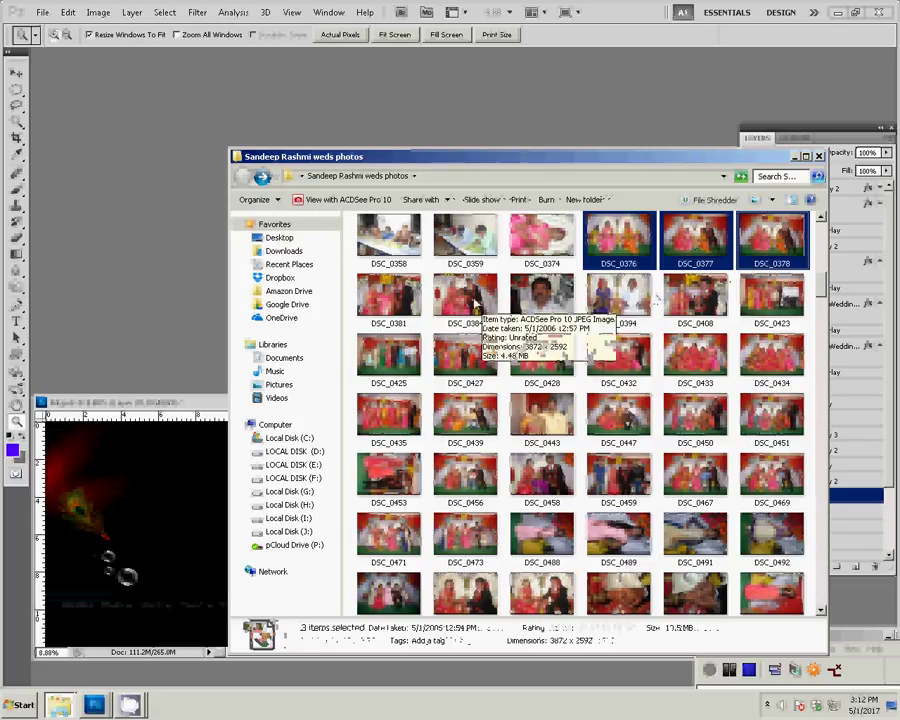
ctrl+click(448, 308)
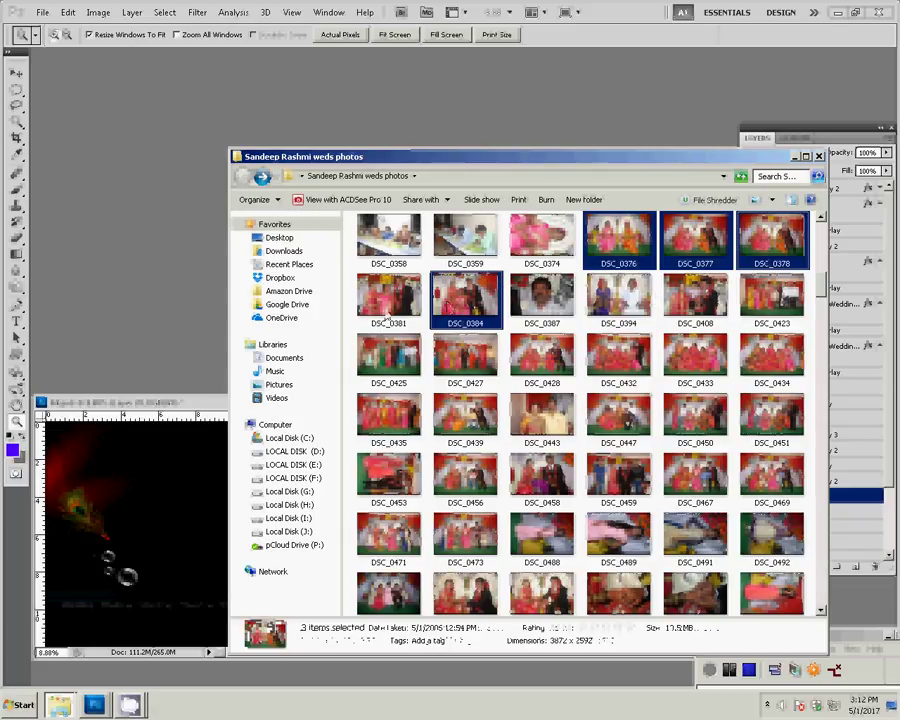
ctrl+click(388, 319)
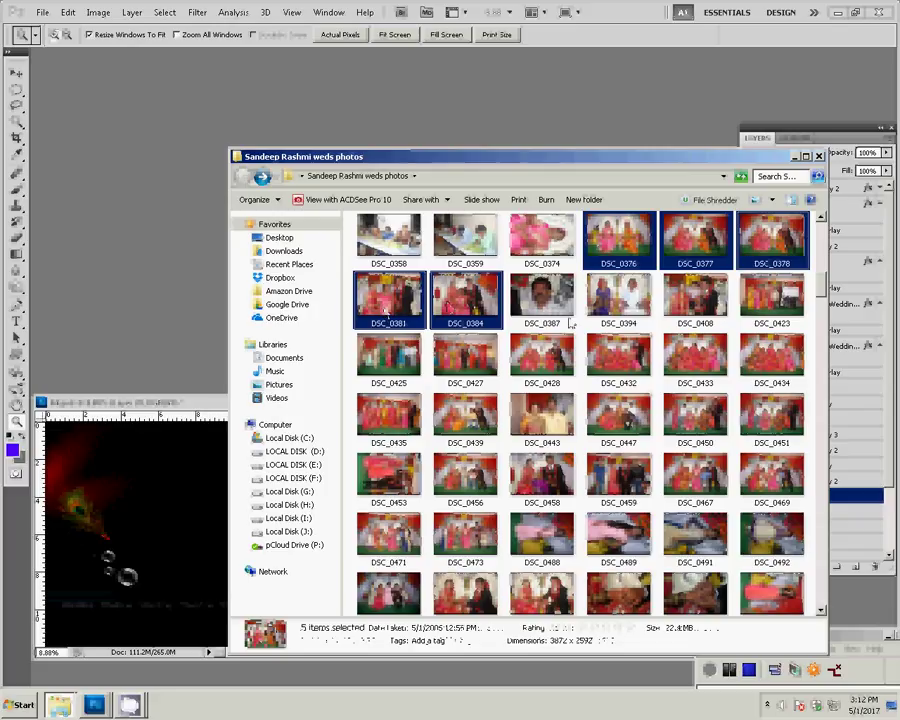
drag(598, 263, 88, 215)
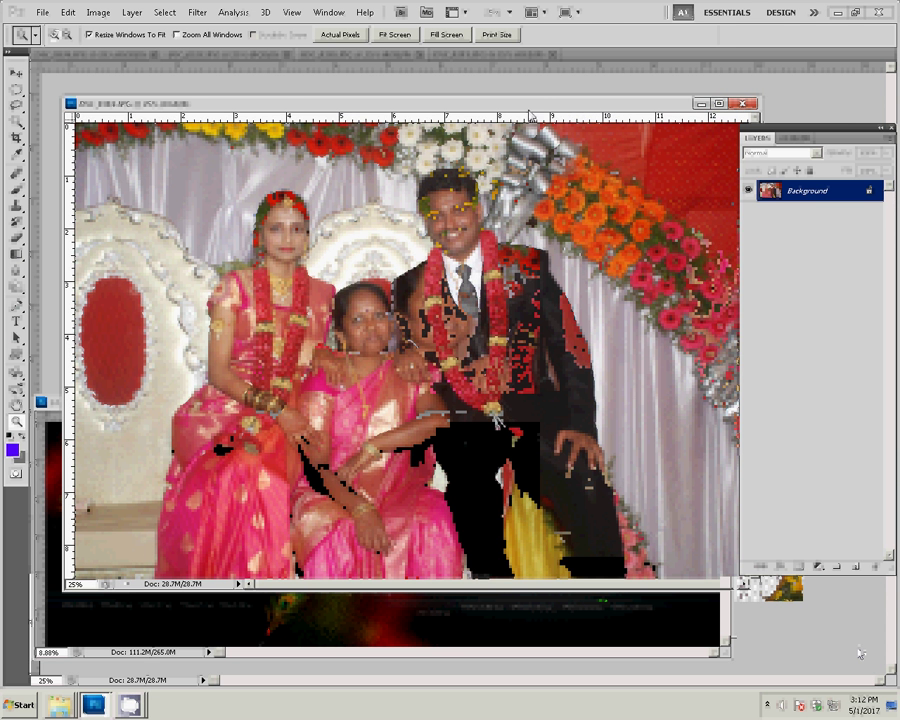
Resize DSC_0384 to 8 inches wide with Constrain Proportions on, then close it
key(ctrl+alt+i)
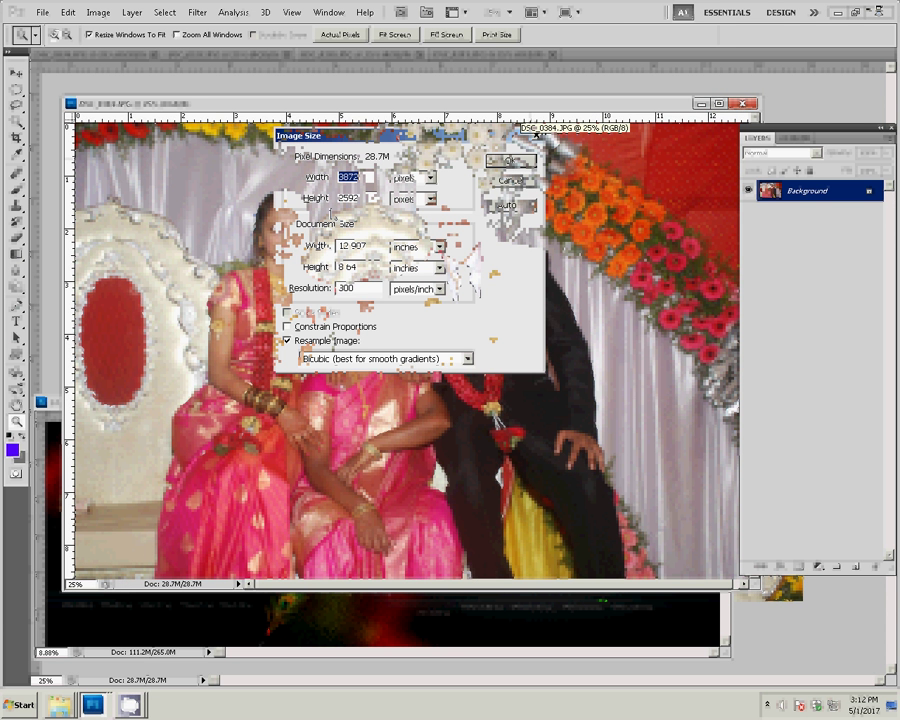
click(288, 326)
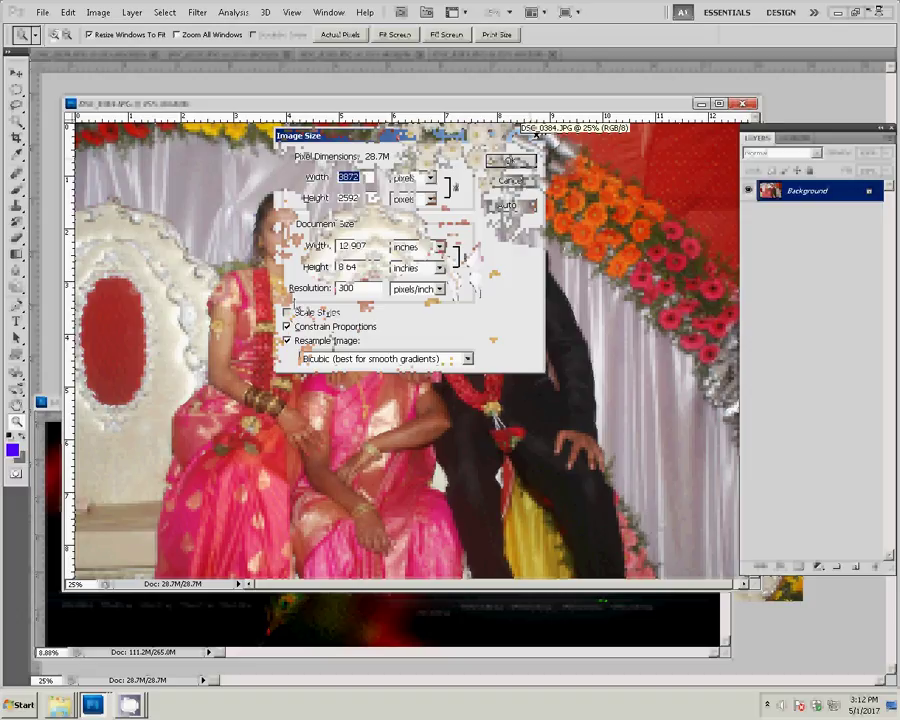
click(352, 246)
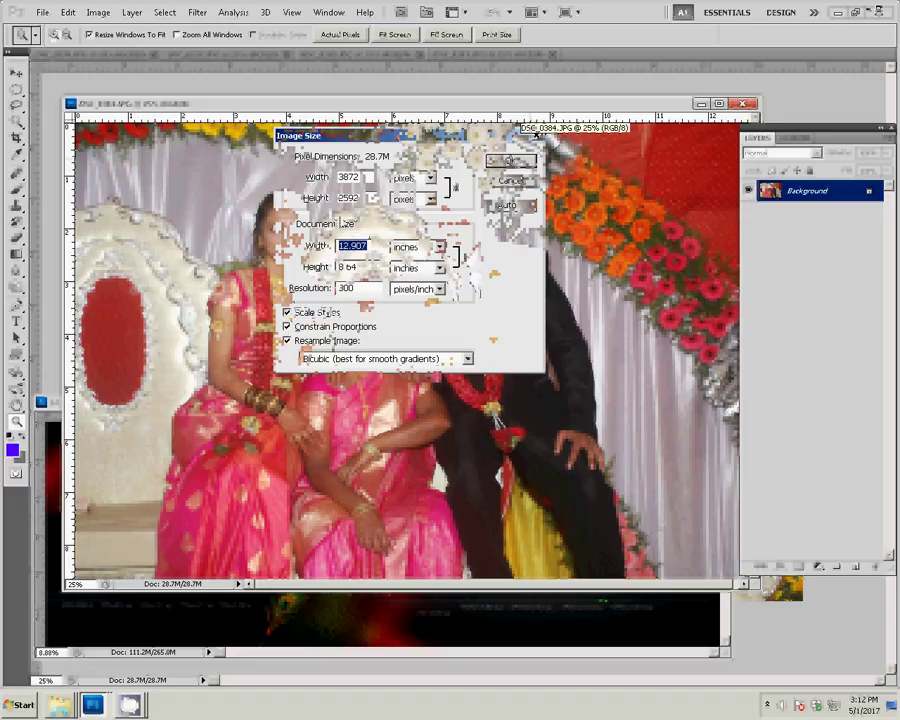
text(8)
key(Return)
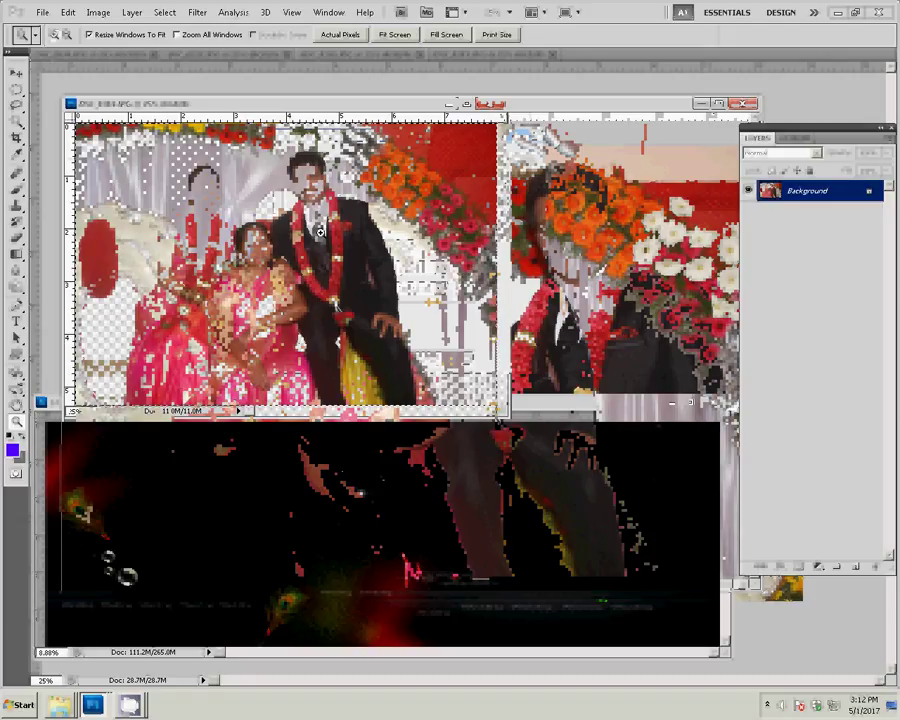
key(ctrl+w)
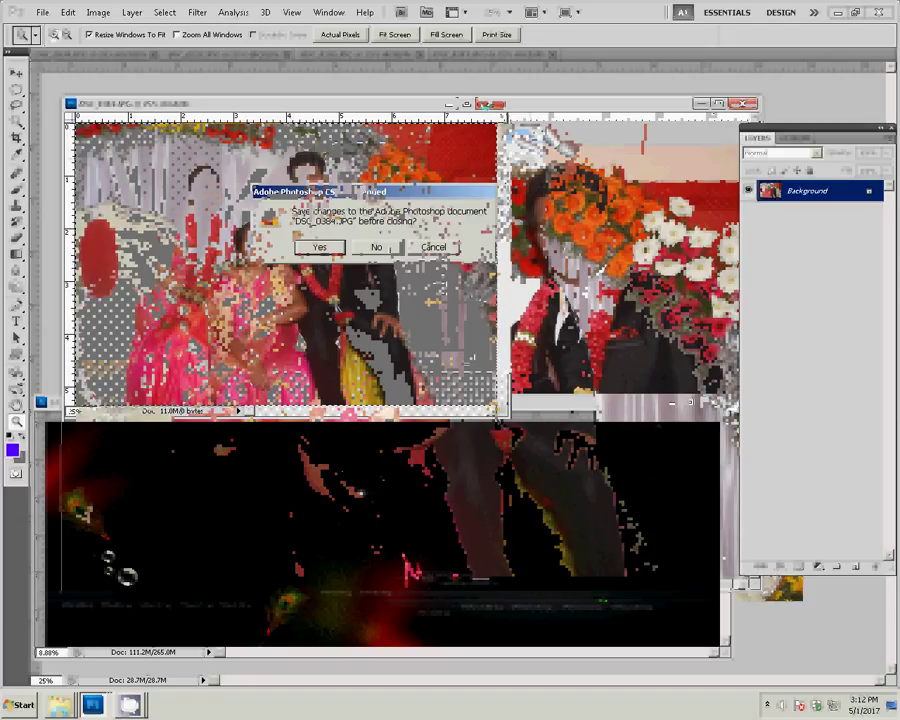
click(376, 249)
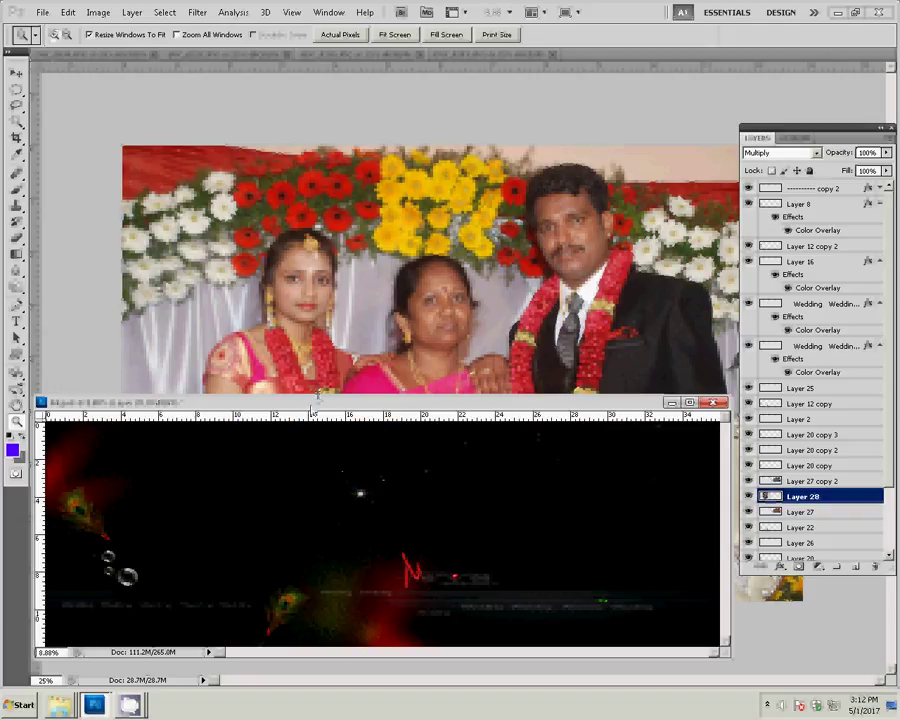
Drag the wedding photo into the album and move it to the upper-left corner
drag(316, 400, 326, 347)
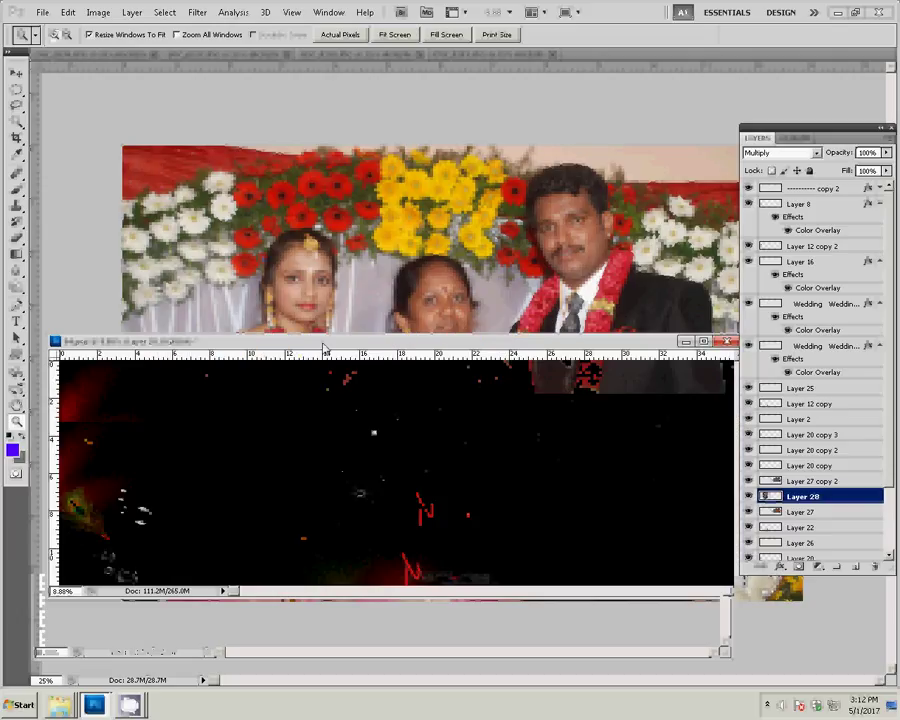
key(ctrl+shift+alt+n)
drag(138, 291, 387, 488)
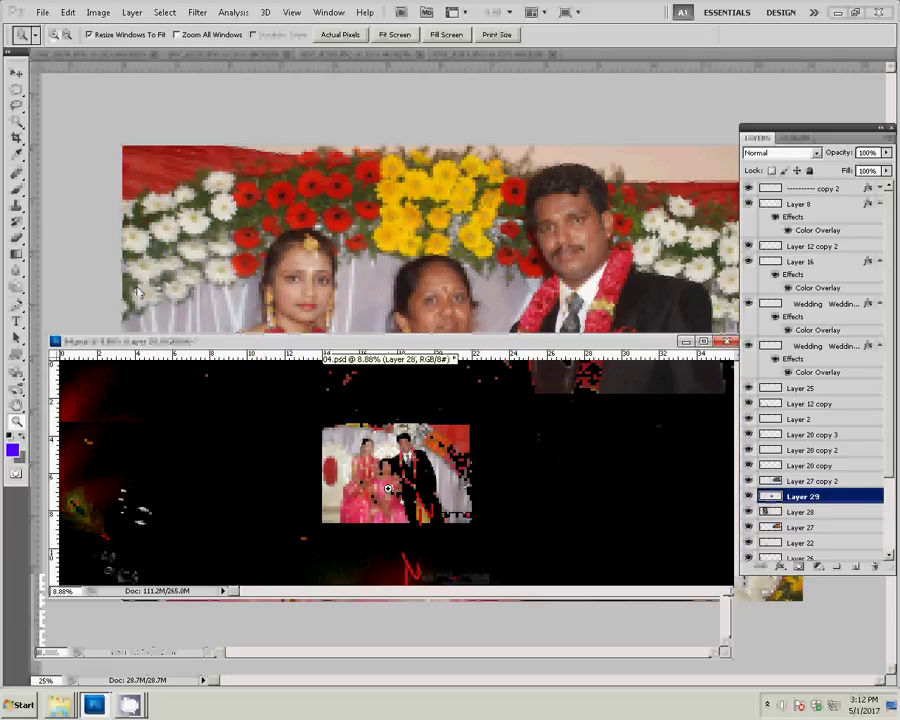
key(v)
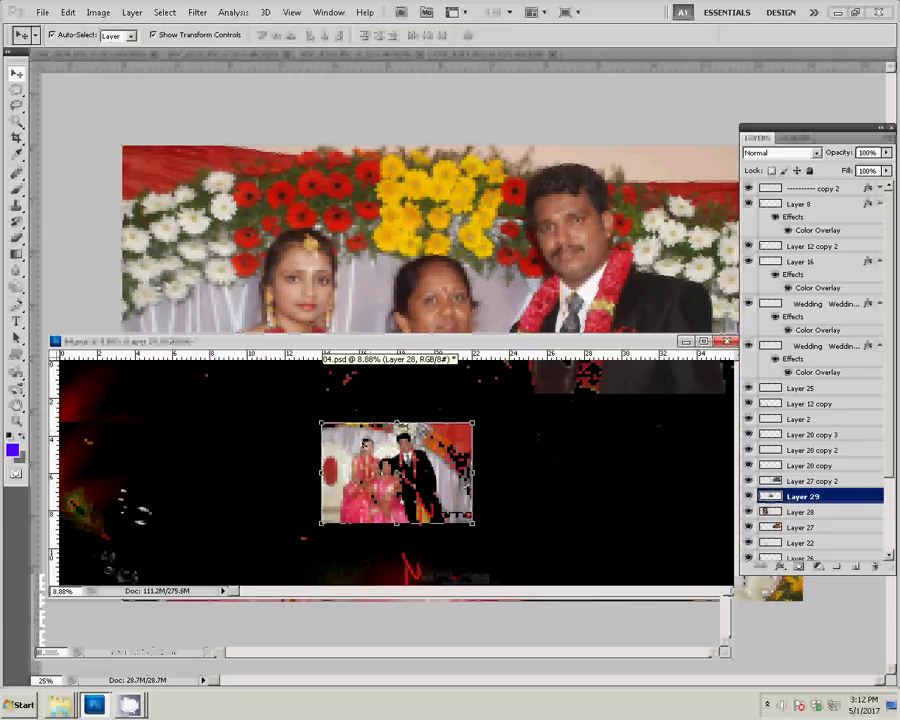
drag(365, 442, 115, 388)
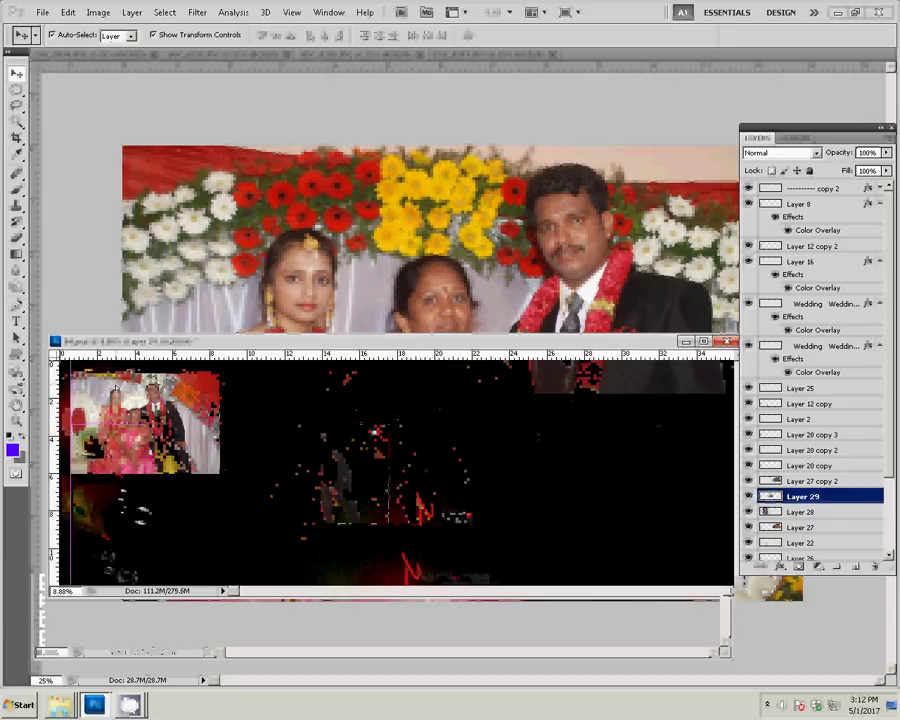
Raise the photo's Layer 29 to the top of the layer stack
key(ctrl+bracketright)
key(ctrl+bracketright)
key(ctrl+bracketright)
key(ctrl+bracketright)
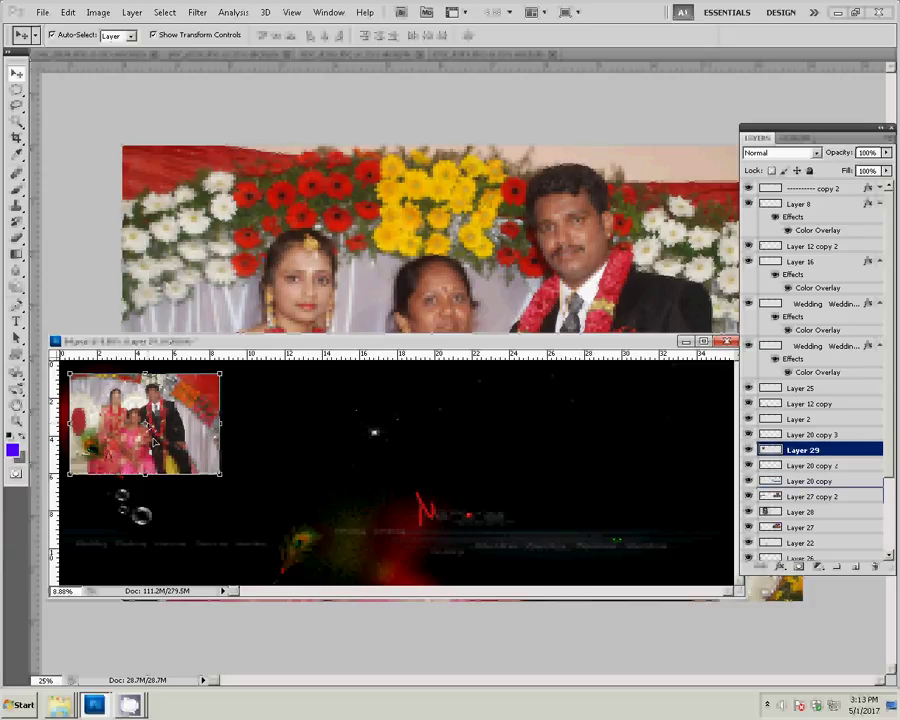
key(ctrl+bracketright)
key(ctrl+bracketright)
key(ctrl+bracketright)
key(ctrl+bracketright)
key(ctrl+bracketright)
key(ctrl+bracketright)
key(ctrl+bracketright)
key(ctrl+bracketright)
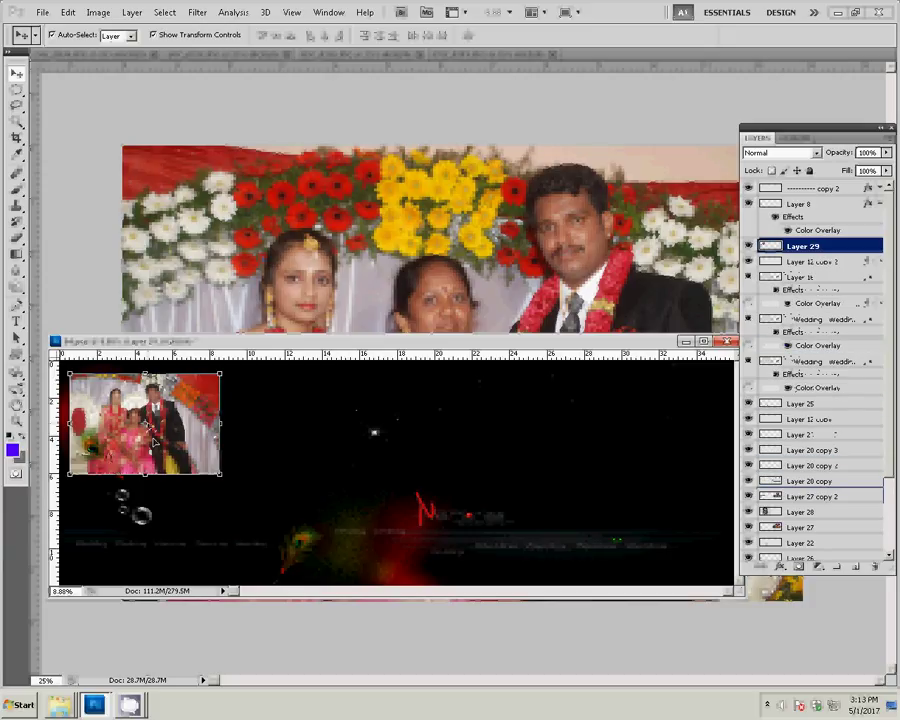
key(ctrl+bracketright)
key(ctrl+bracketright)
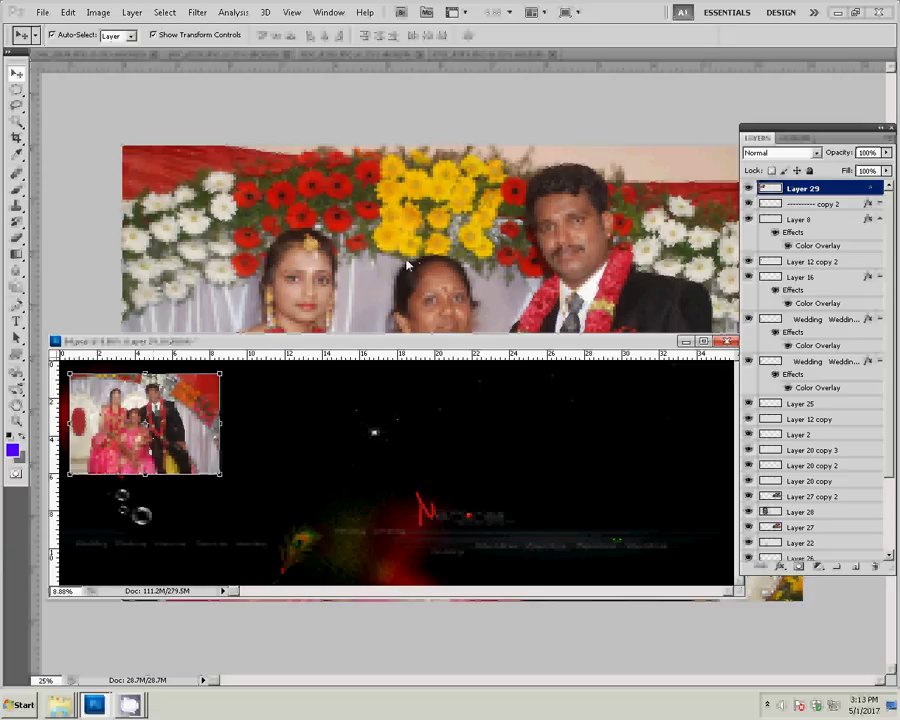
key(ctrl+shift+e)
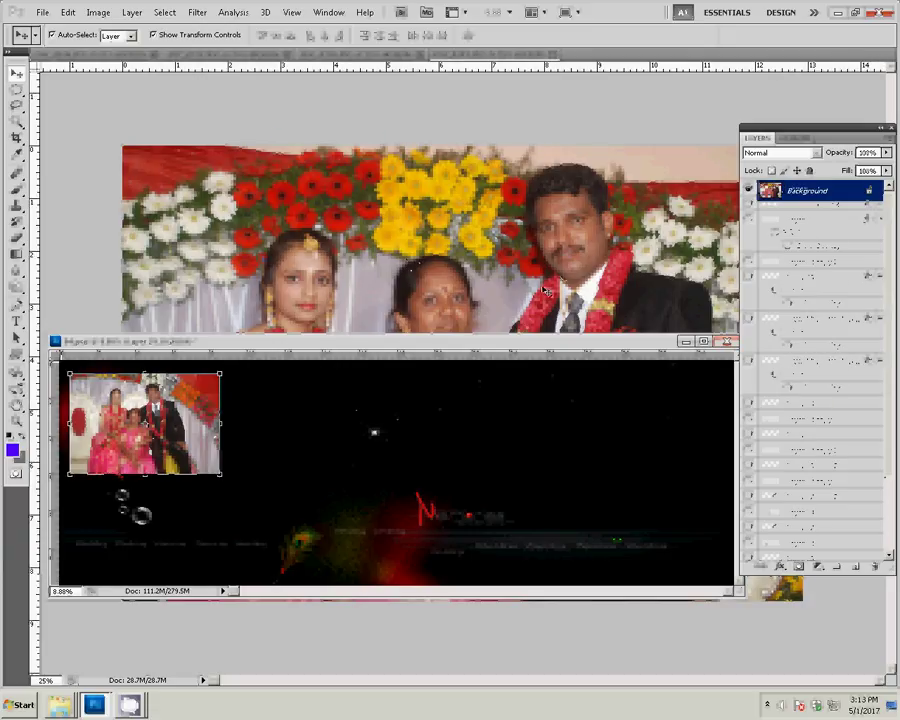
Resize the next photo to 8 inches wide, cut it, and close its document unsaved
key(ctrl+alt+i)
double_click(355, 246)
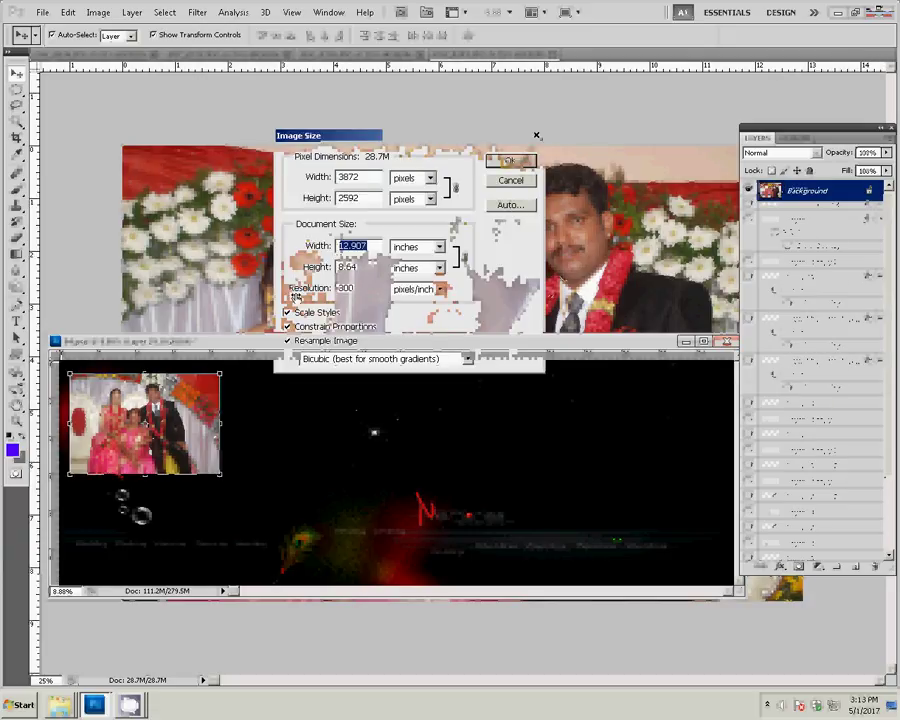
text(8)
click(507, 163)
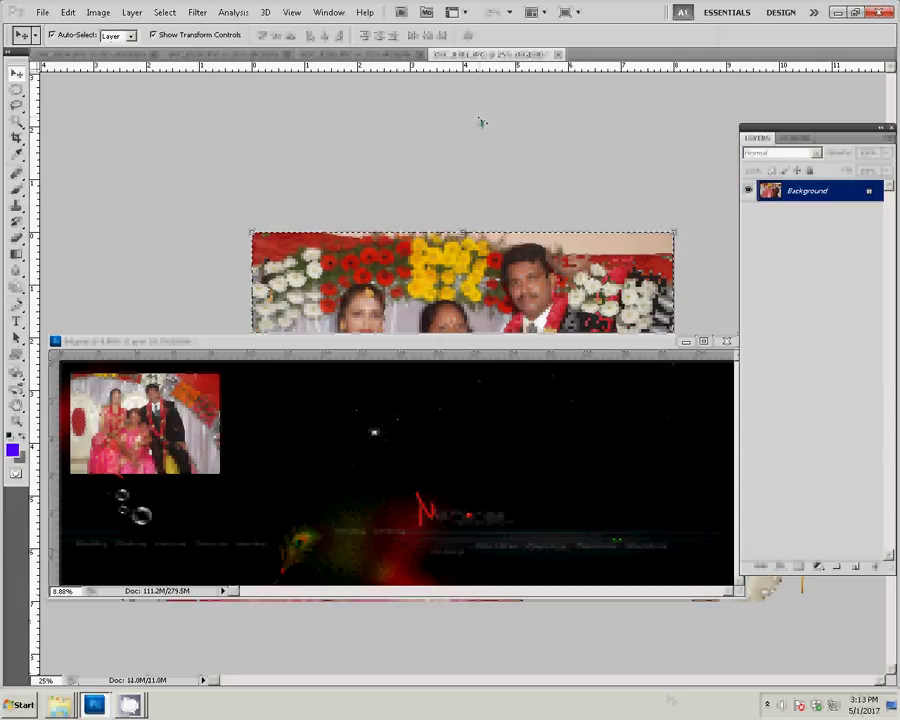
key(BackSpace)
click(557, 54)
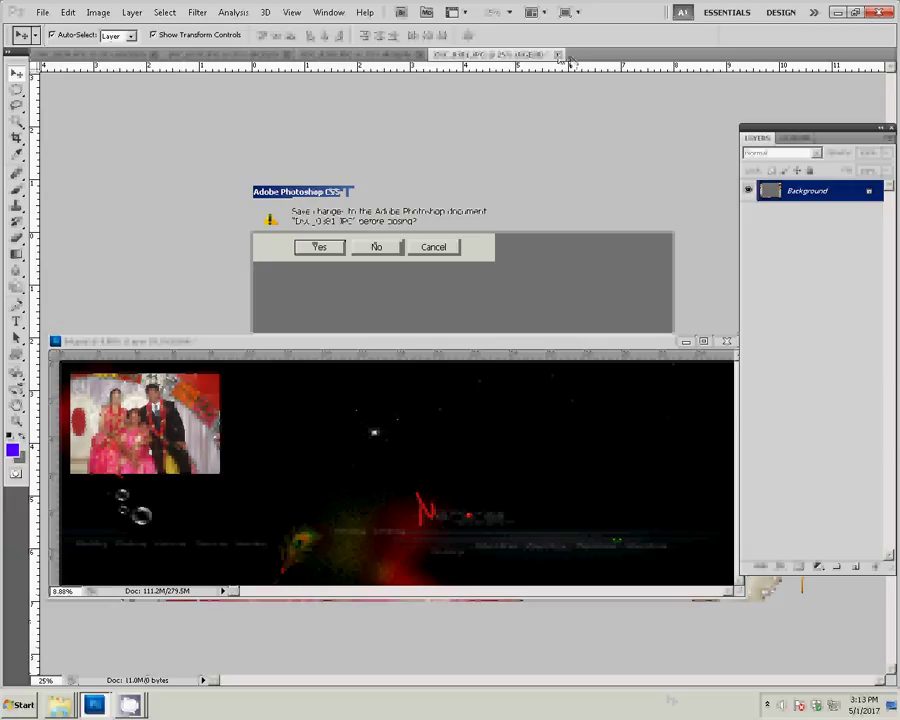
click(397, 249)
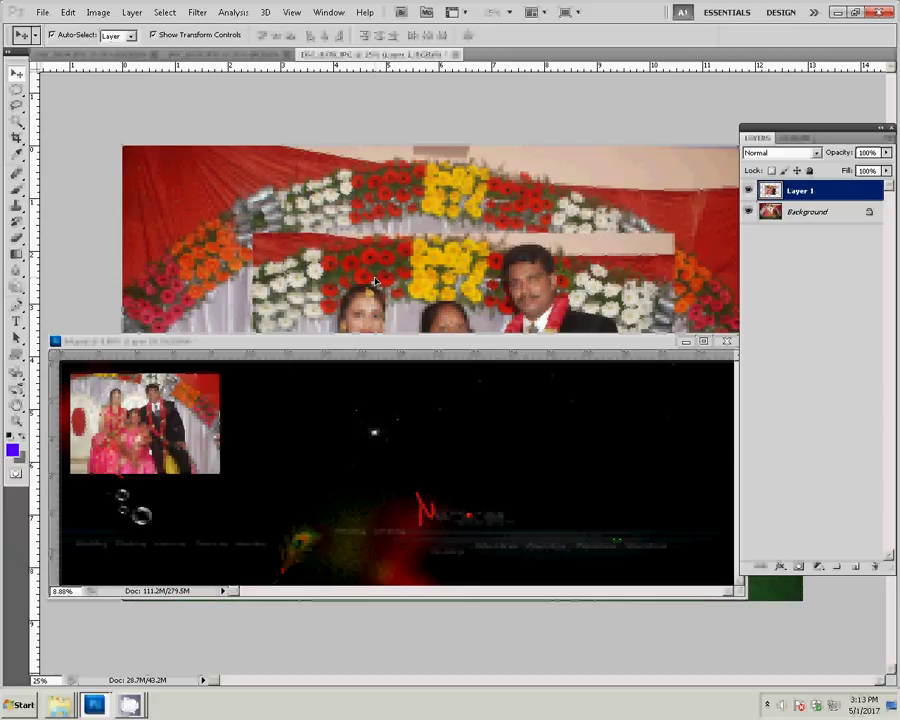
Place the photo below the first album tile and delete the leftover pasted layer
mouse_move(371, 474)
mouse_down()
mouse_move(425, 480)
mouse_move(177, 510)
mouse_up()
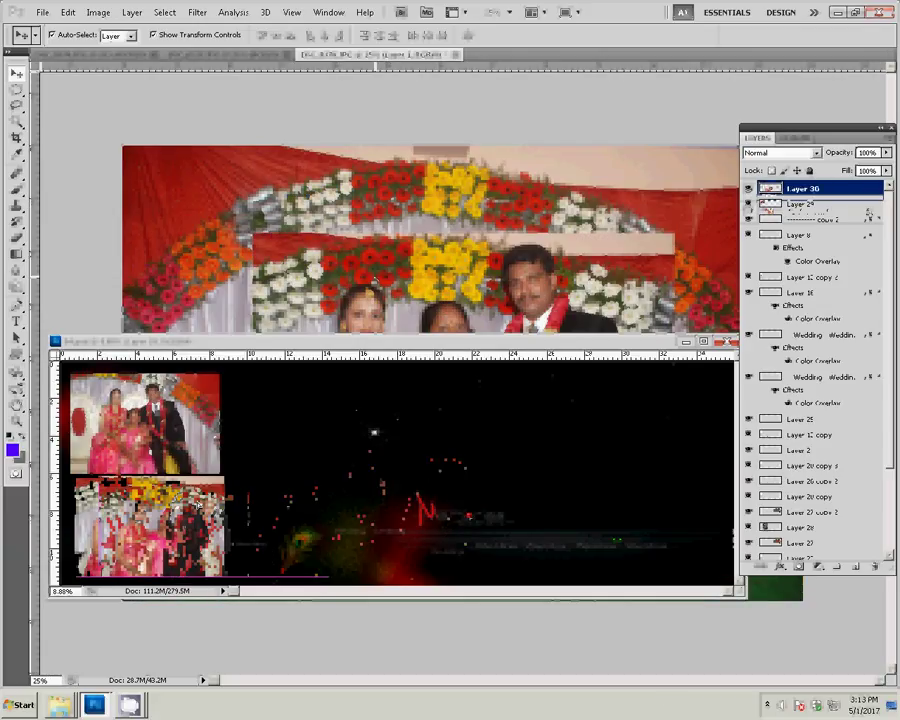
click(205, 402)
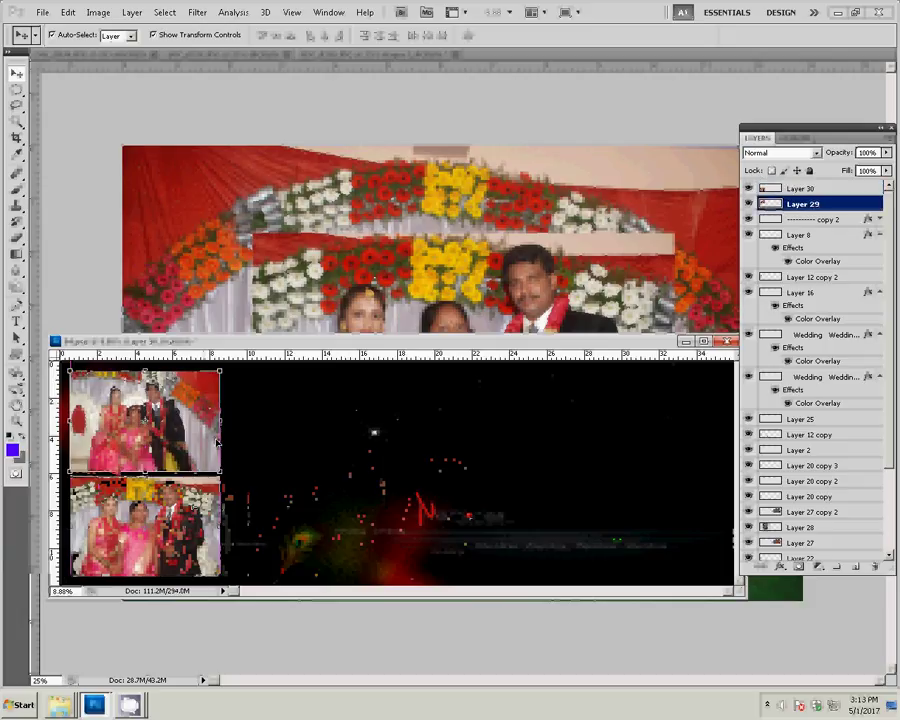
drag(217, 442, 217, 439)
click(505, 217)
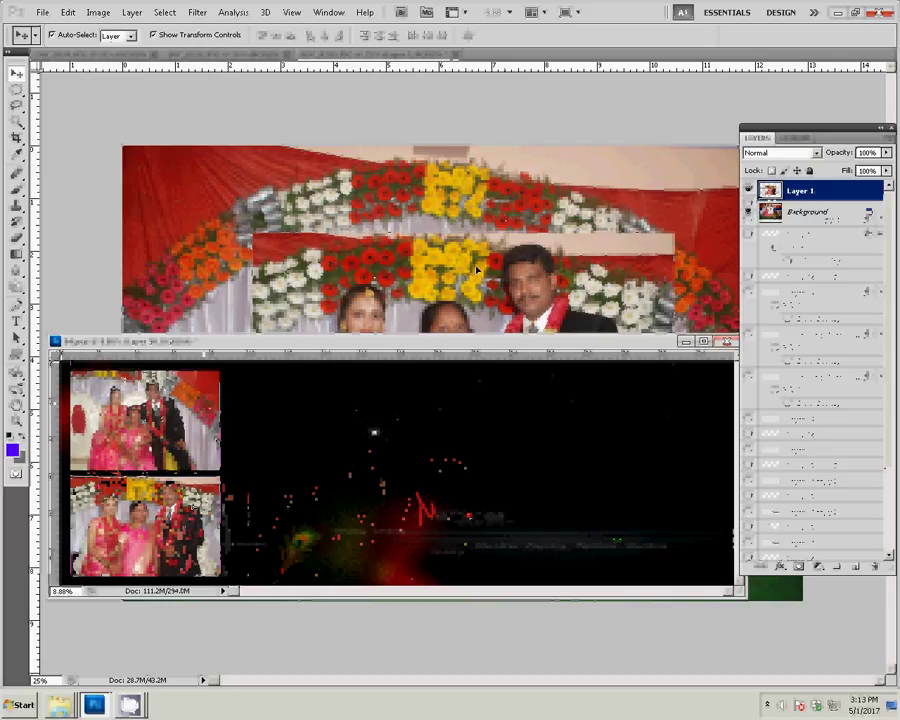
key(Delete)
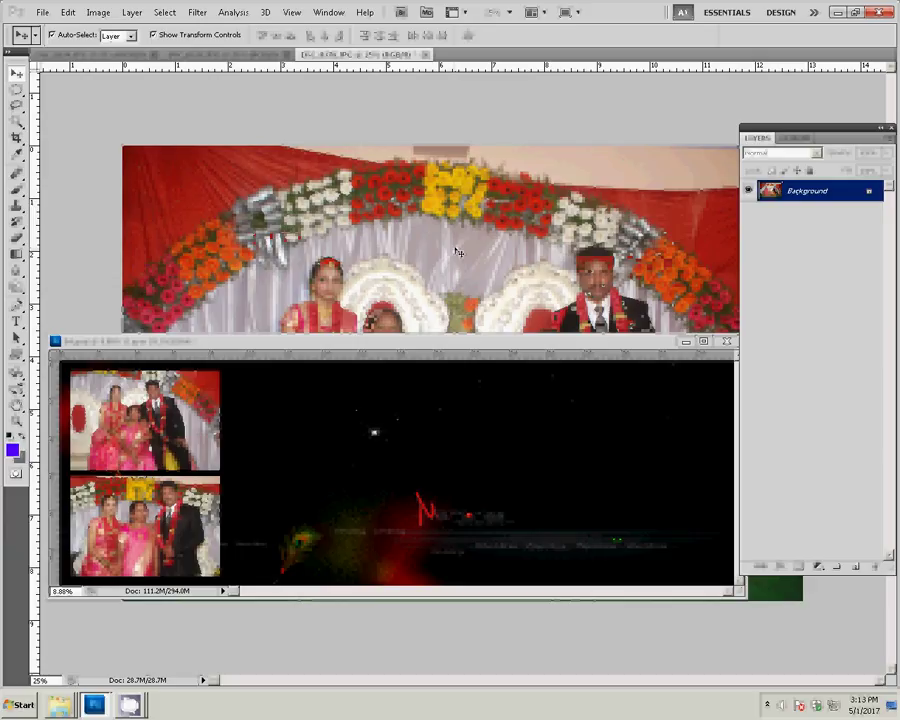
Undo the last change made to the flower arch photo
key(ctrl+z)
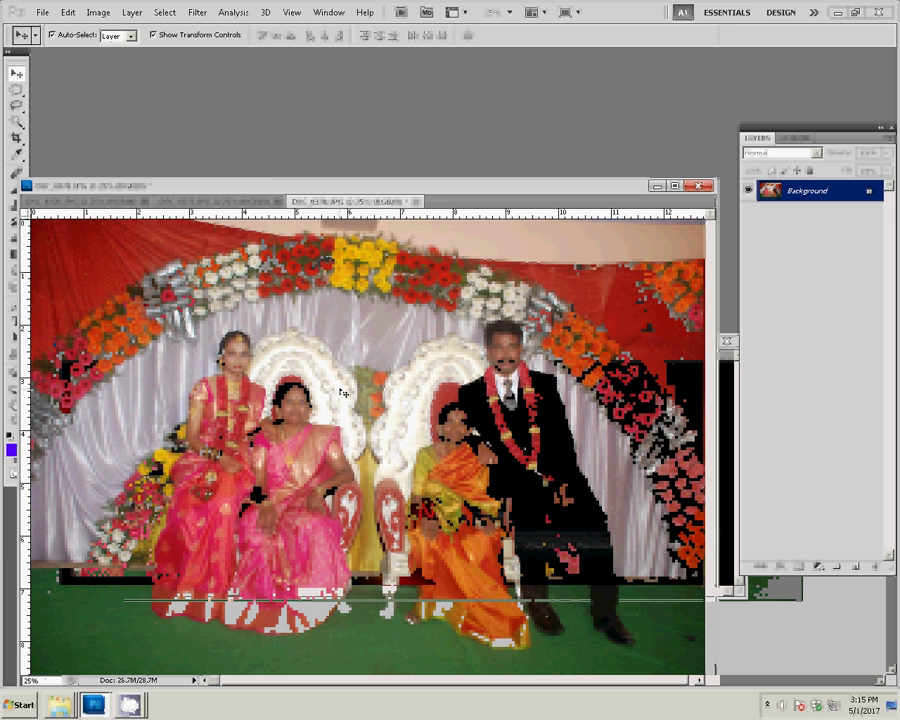
Resize the seated group photo to 8 inches wide and close it without saving
key(ctrl+alt+i)
key(Tab)
key(Tab)
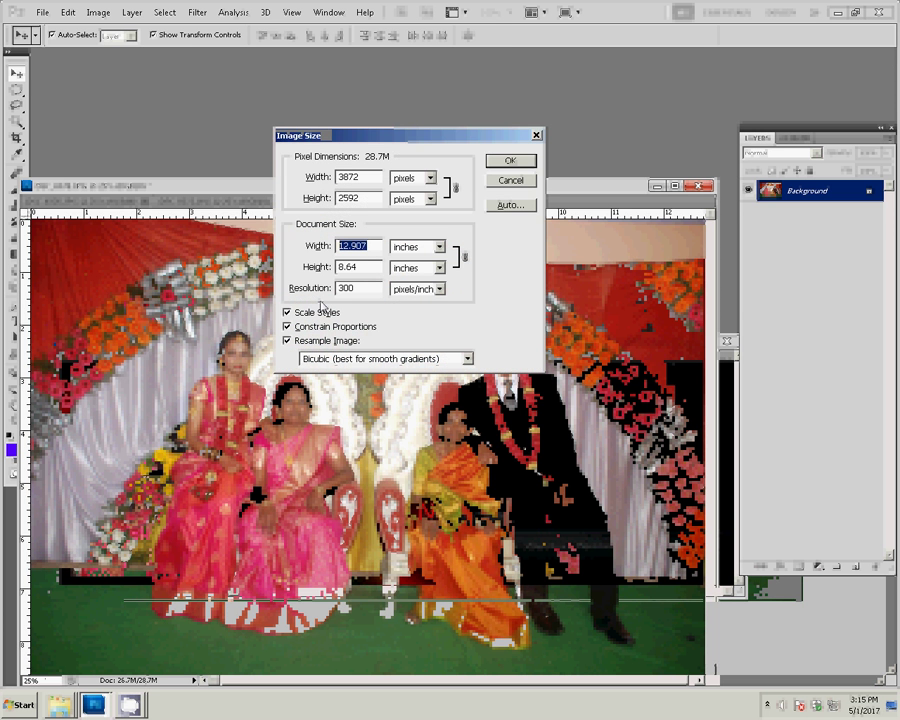
text(8)
key(Return)
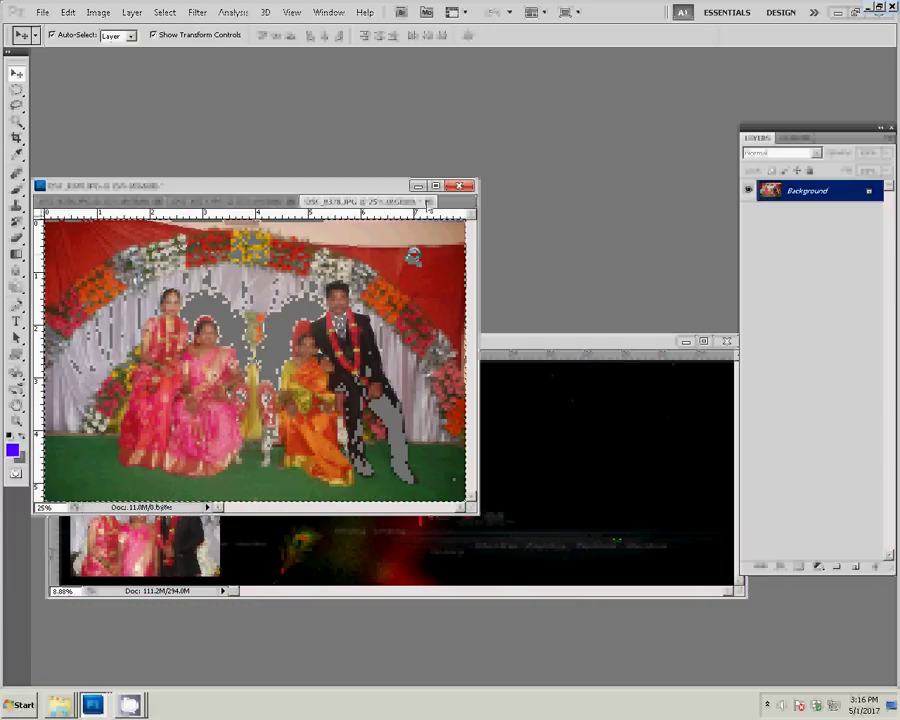
click(458, 185)
click(378, 248)
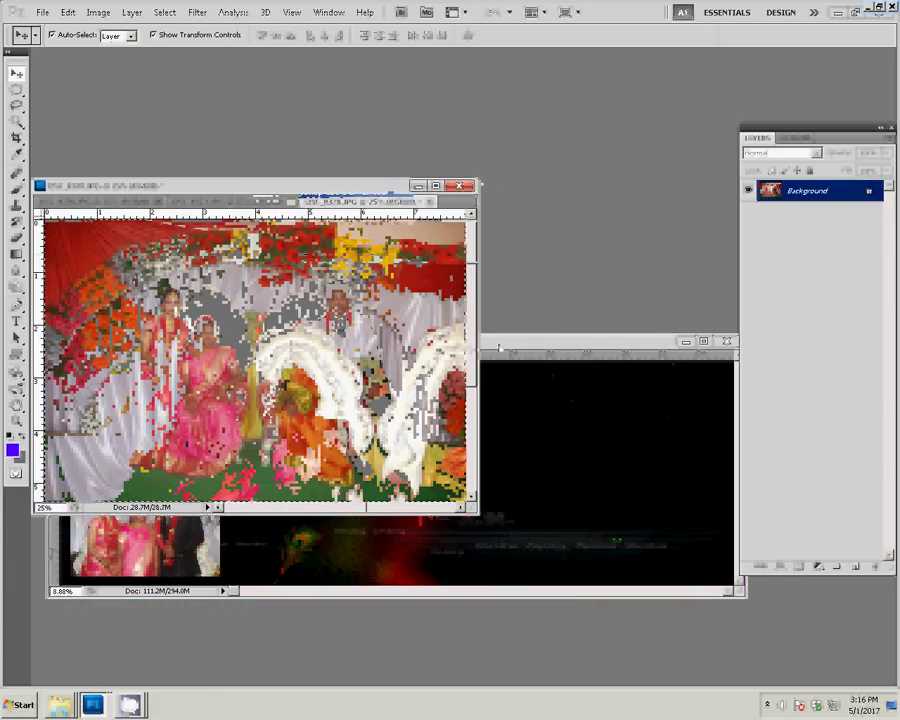
Paste the photo into the album collage beside the top-left tile
click(499, 347)
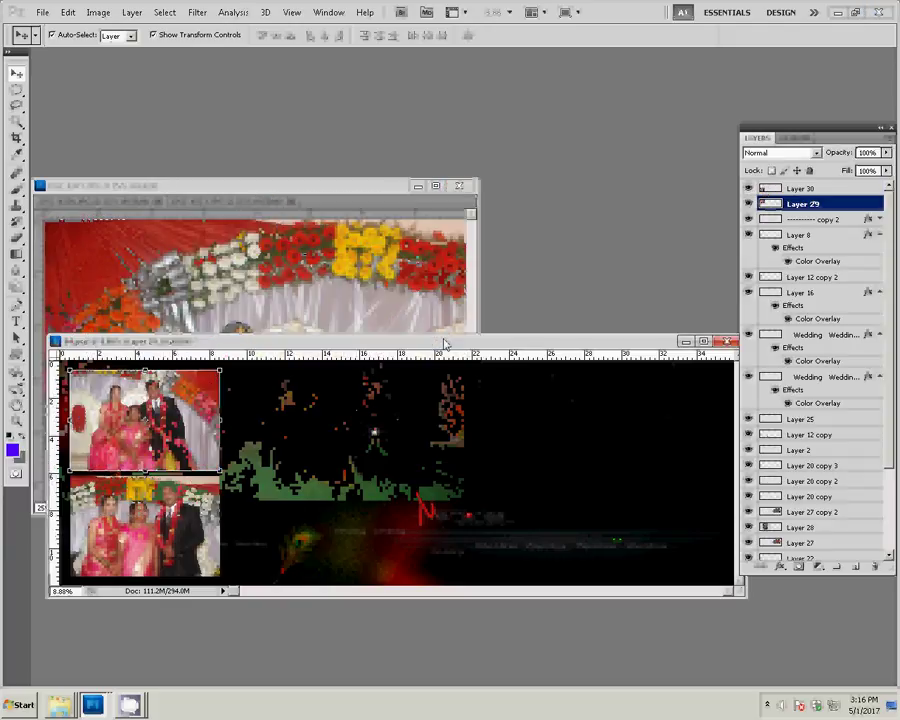
key(ctrl+v)
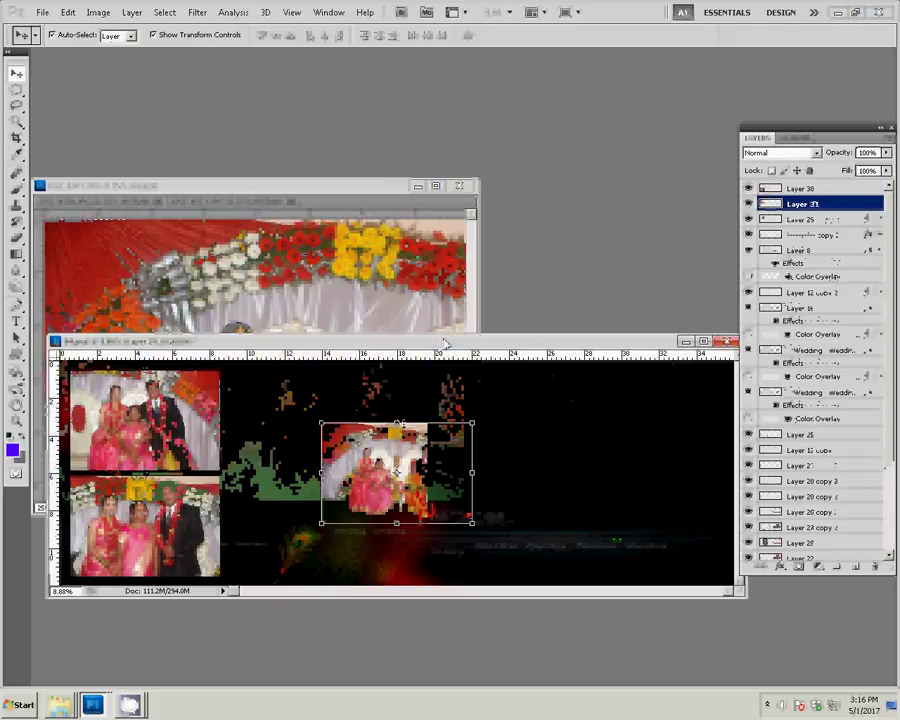
drag(447, 439, 354, 393)
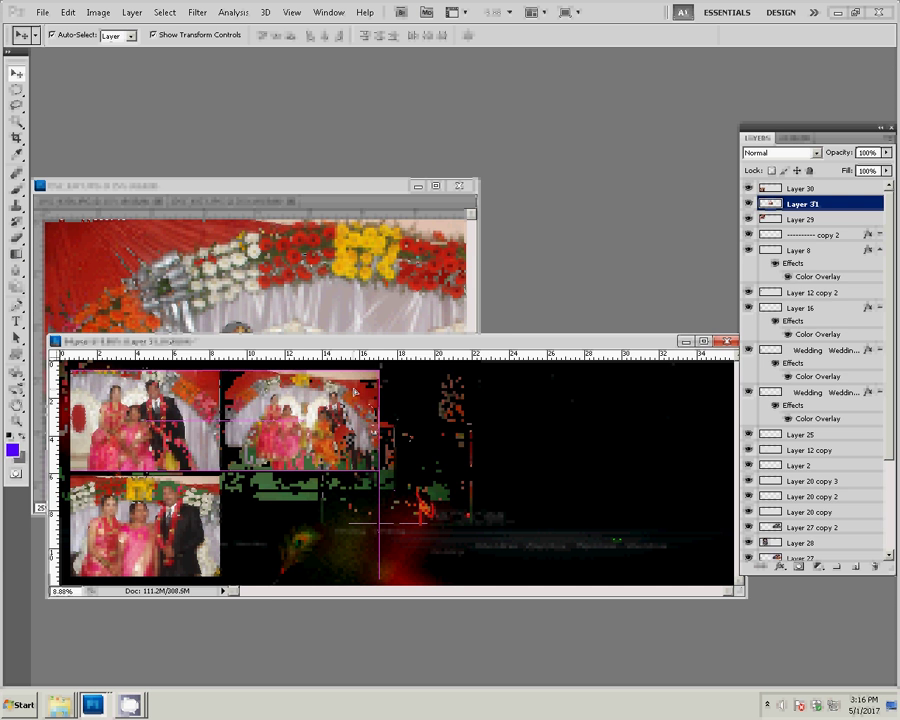
click(369, 288)
Resize DSC_0376 to 8 inches wide at 25% view, then close it unsaved
key(z)
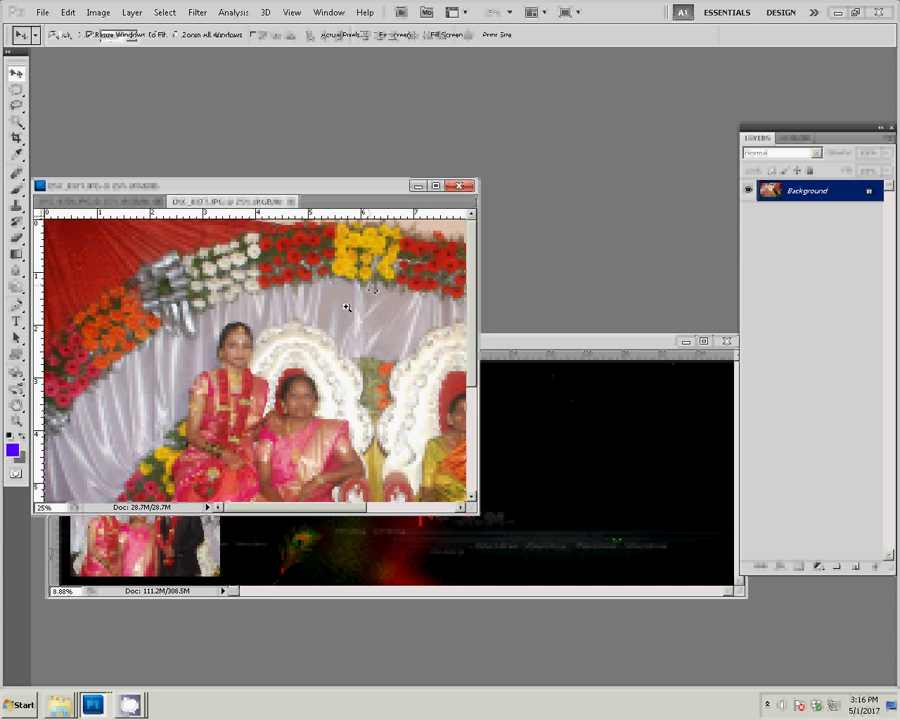
key(ctrl+0)
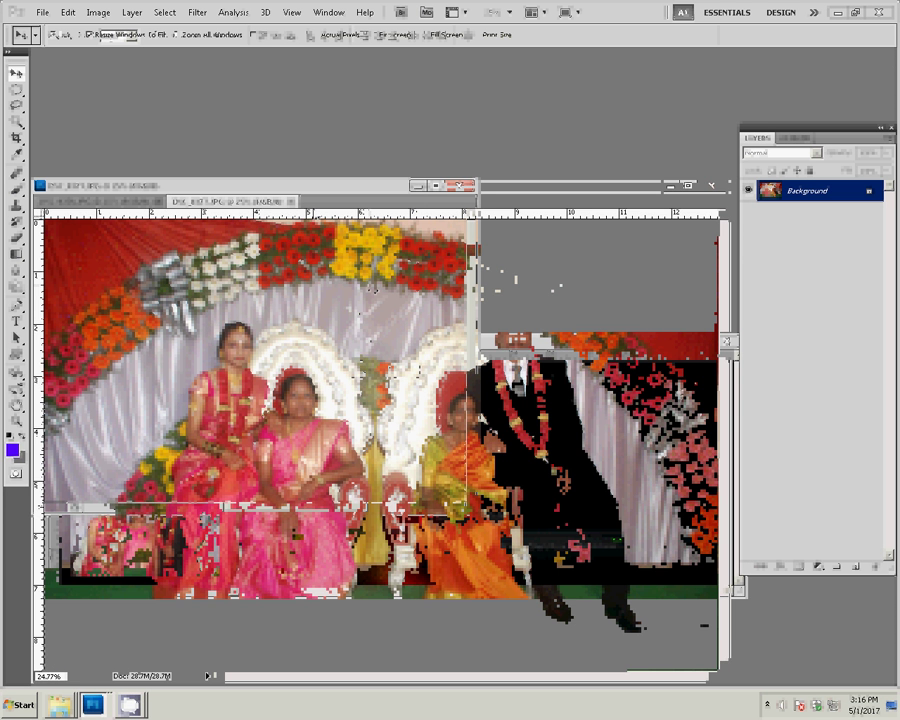
click(343, 320)
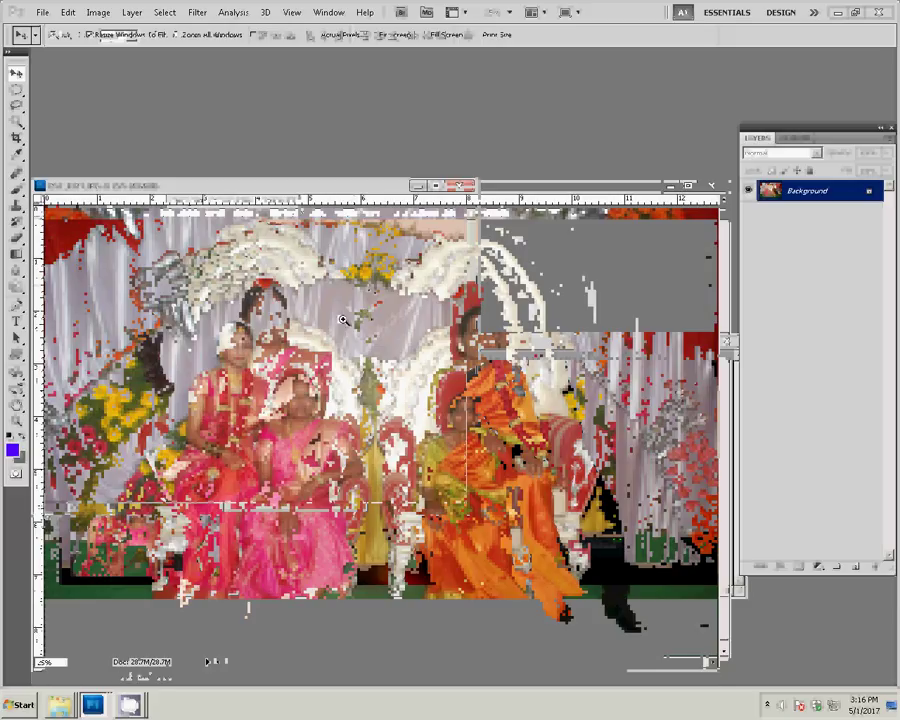
key(ctrl+alt+i)
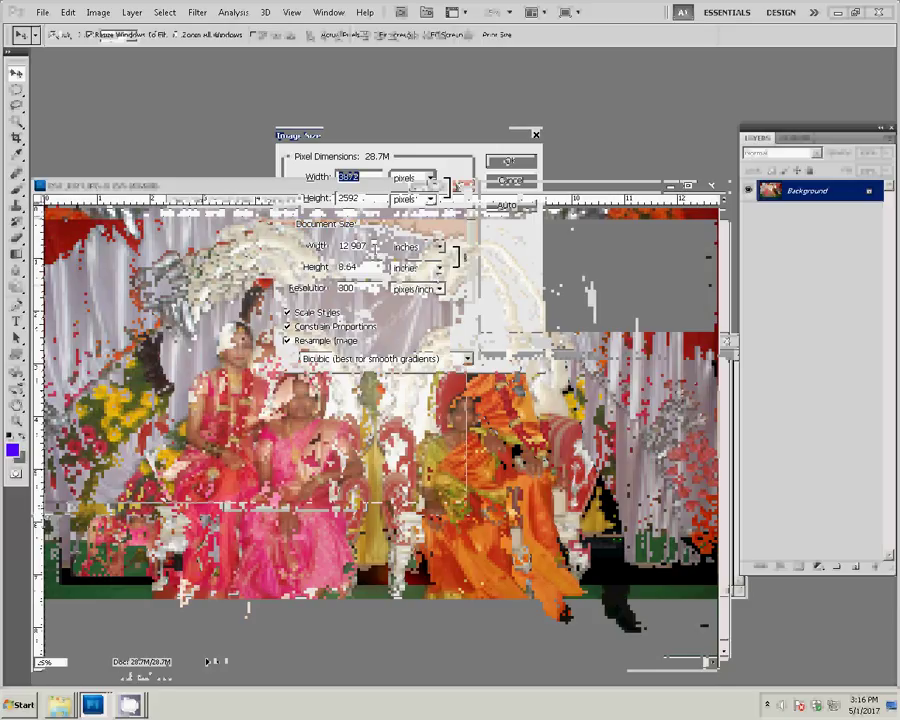
key(Tab)
key(Tab)
text(8)
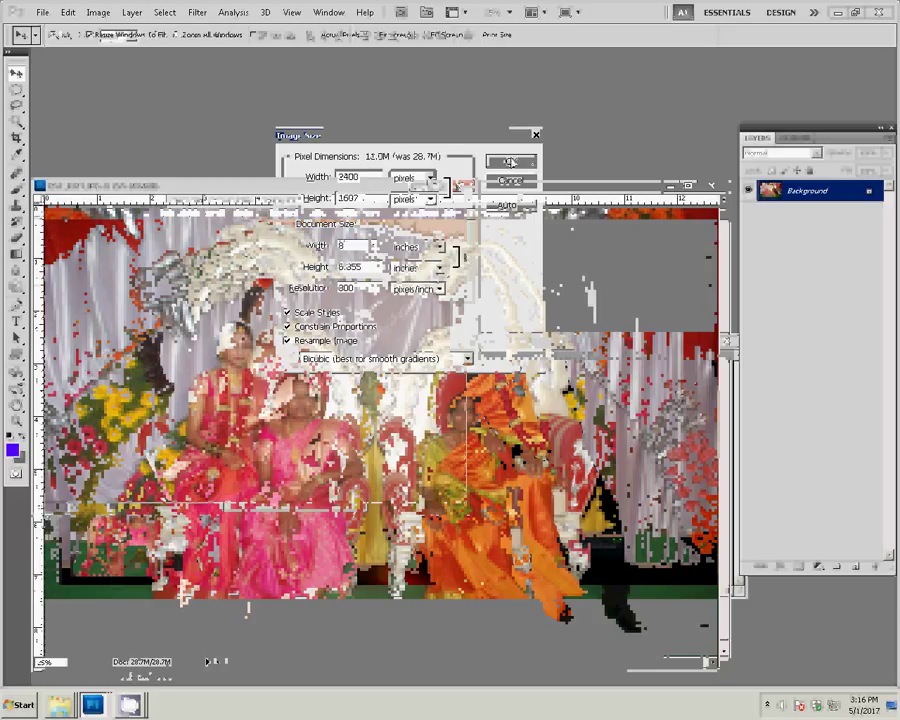
key(Return)
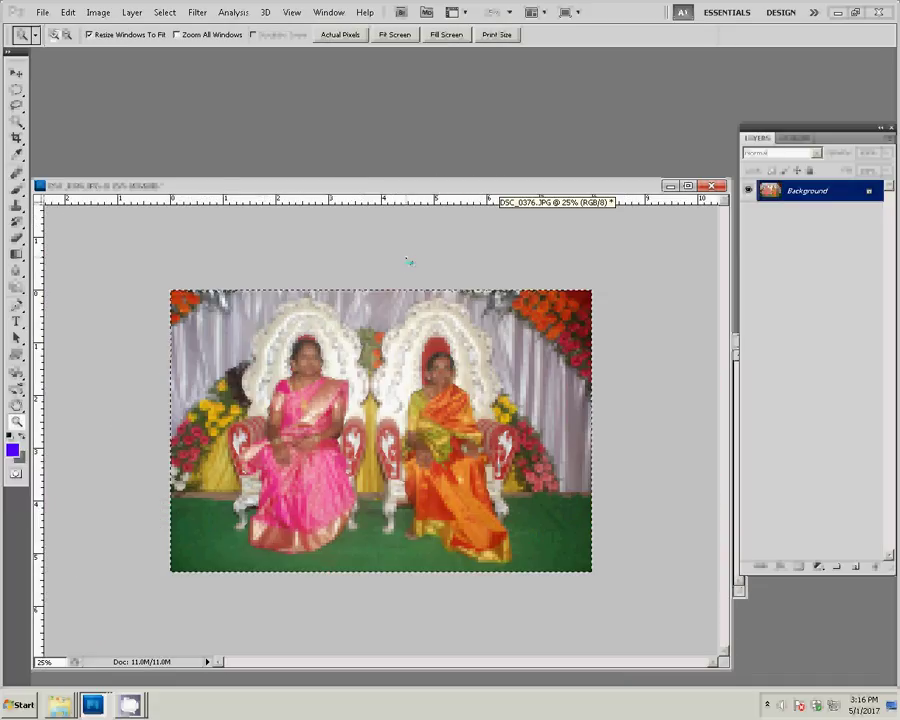
click(386, 250)
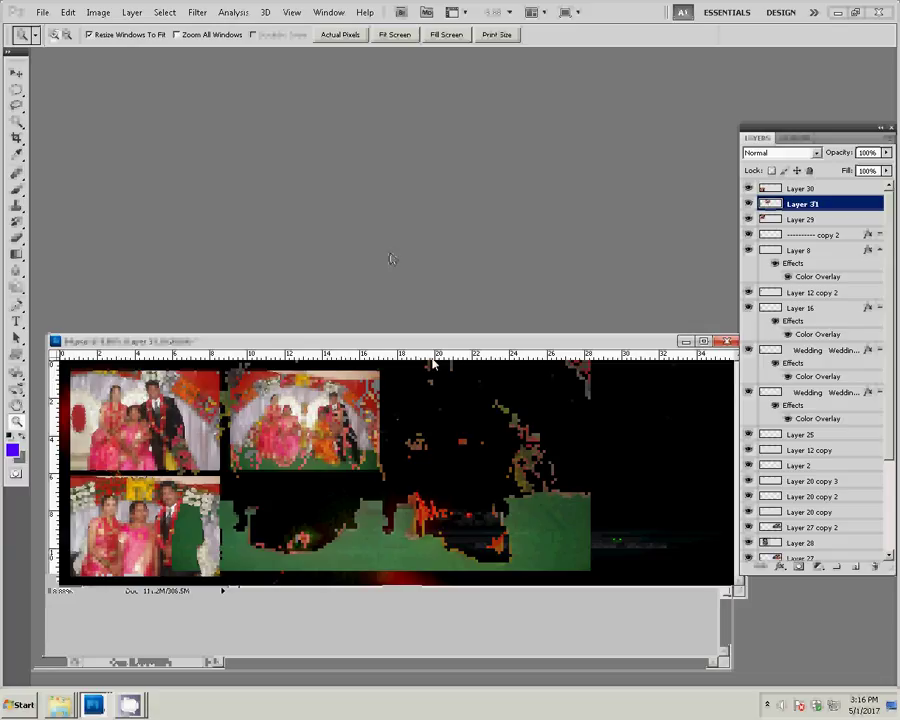
Drag DSC_0394 from the wedding photos folder into Photoshop
click(60, 700)
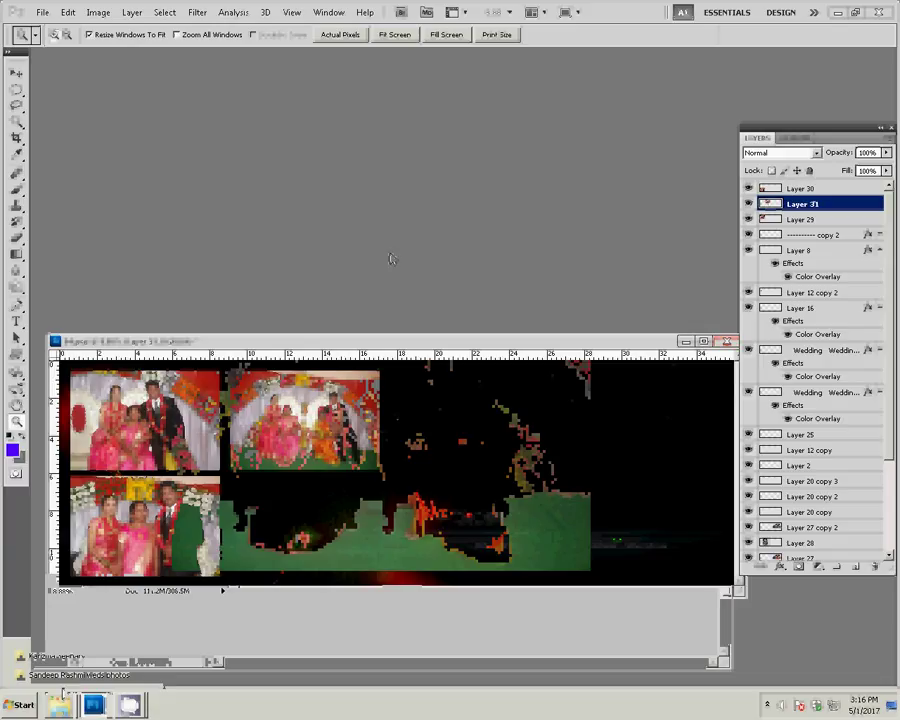
click(75, 675)
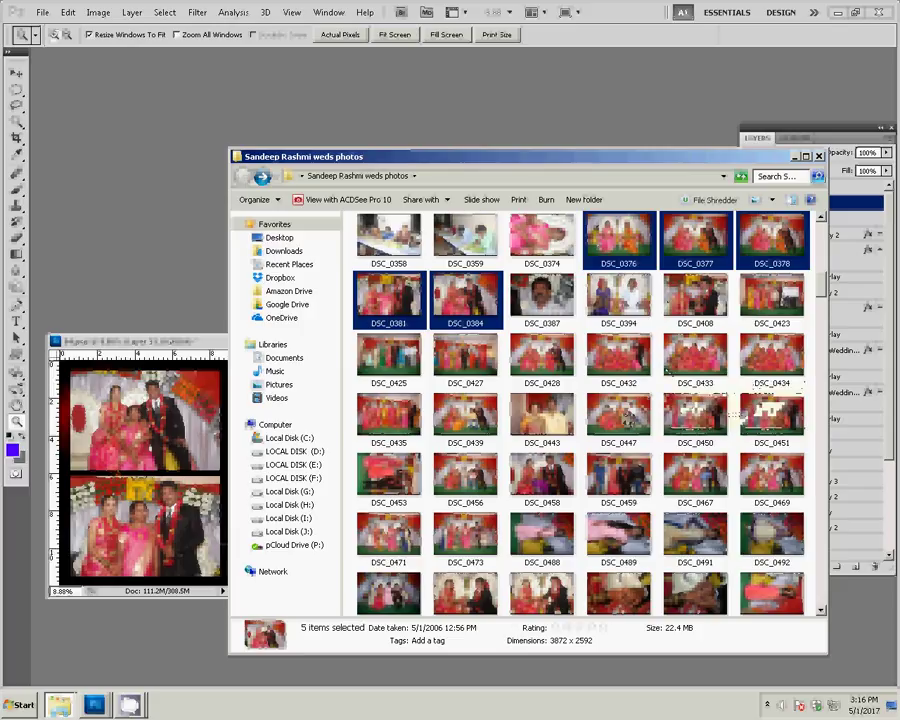
mouse_move(618, 295)
mouse_down()
mouse_move(679, 178)
mouse_move(625, 116)
mouse_up()
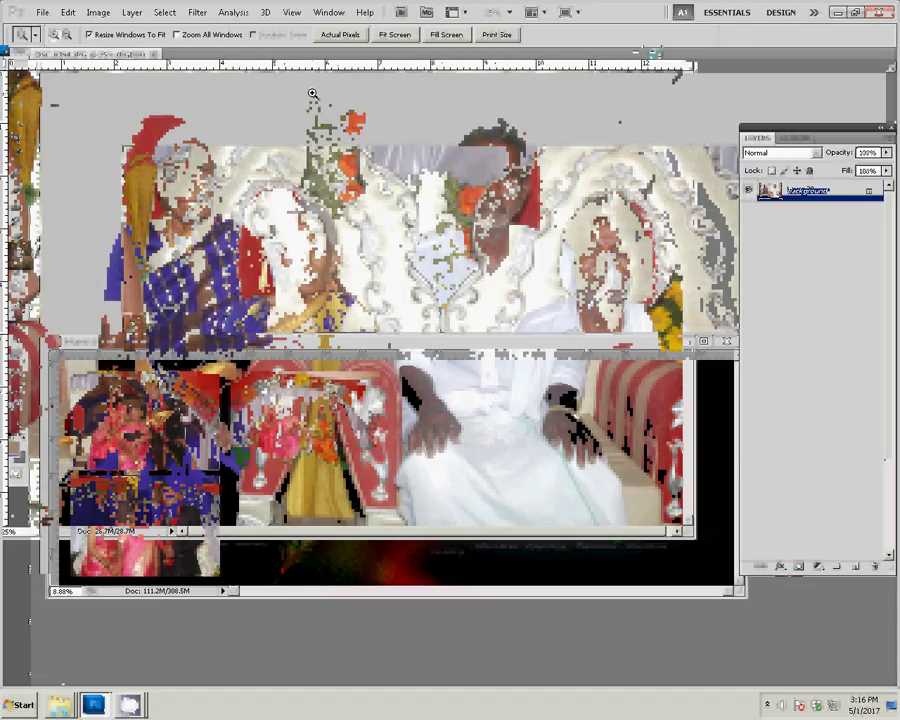
Resize DSC_0394 to 8.35 inches wide via Image Size
click(95, 12)
click(105, 104)
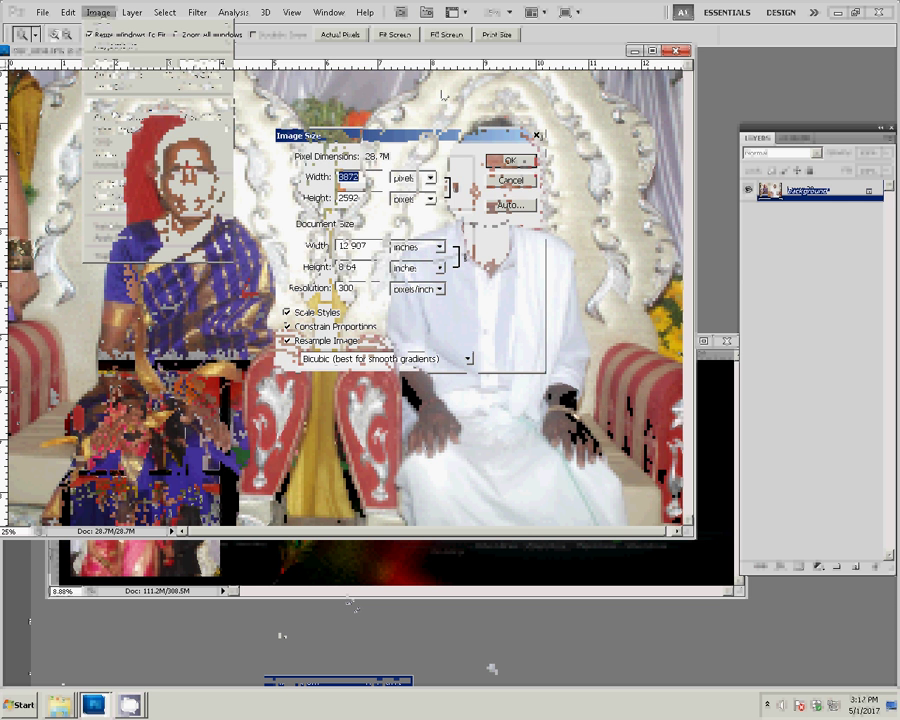
double_click(352, 245)
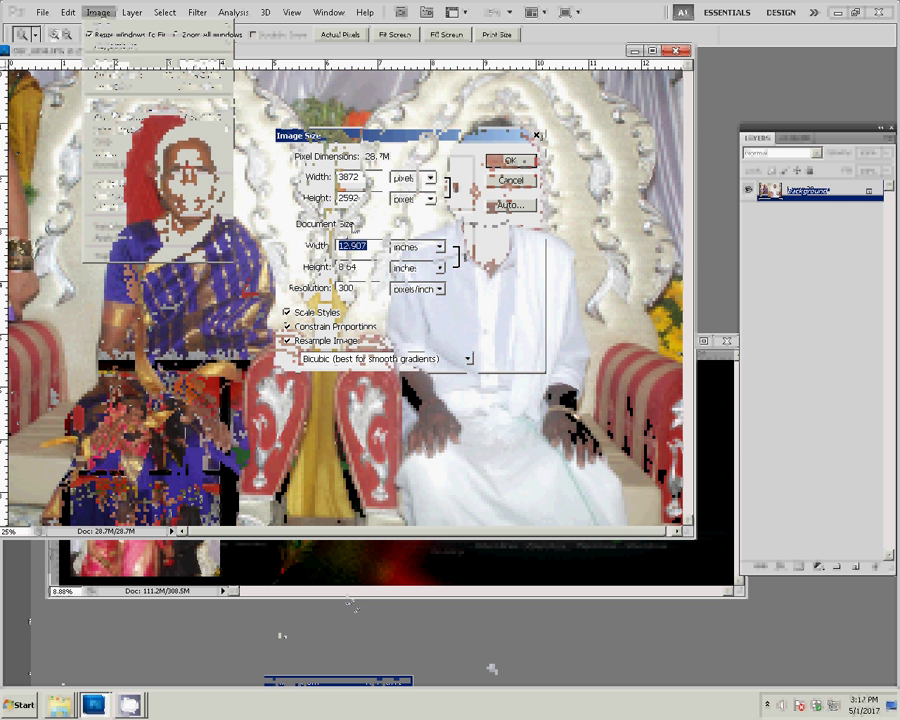
text(8.35)
key(Return)
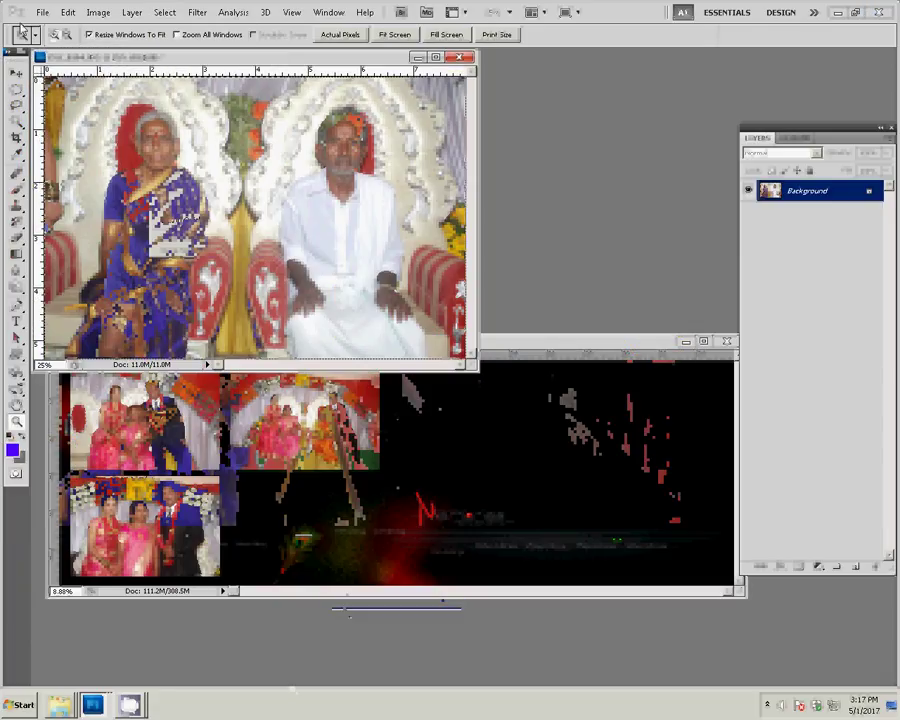
Cut the photo, close it unsaved, and paste it below the second album tile
click(67, 12)
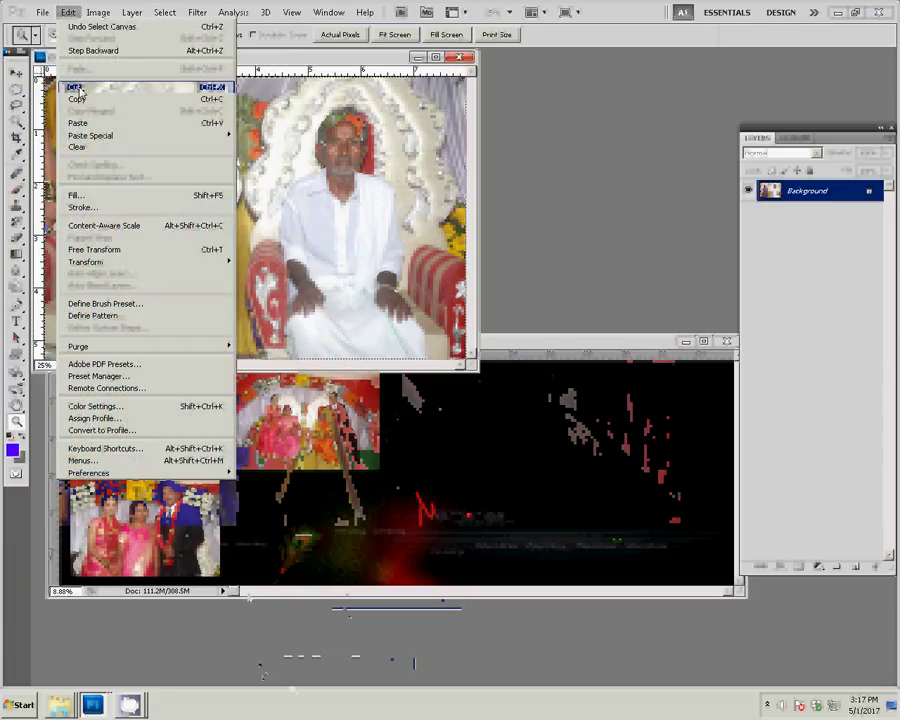
click(78, 90)
key(ctrl+w)
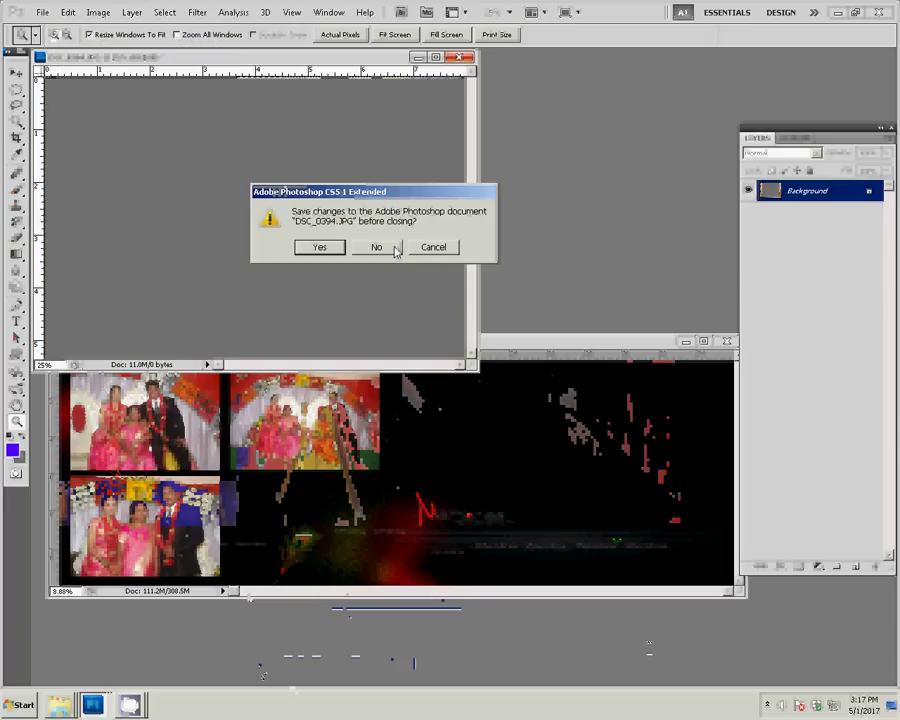
click(395, 251)
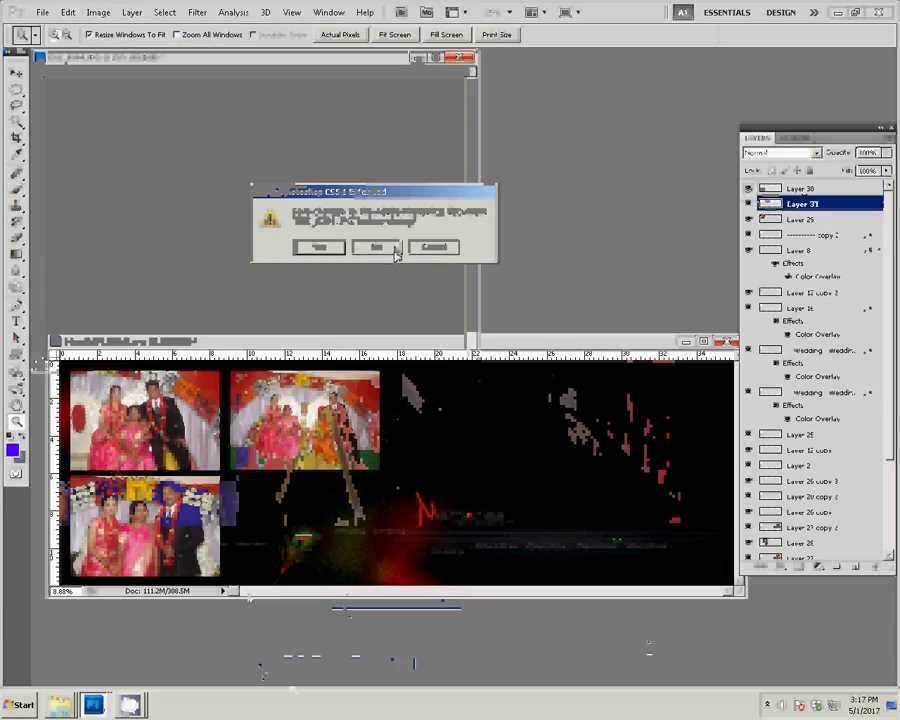
click(67, 12)
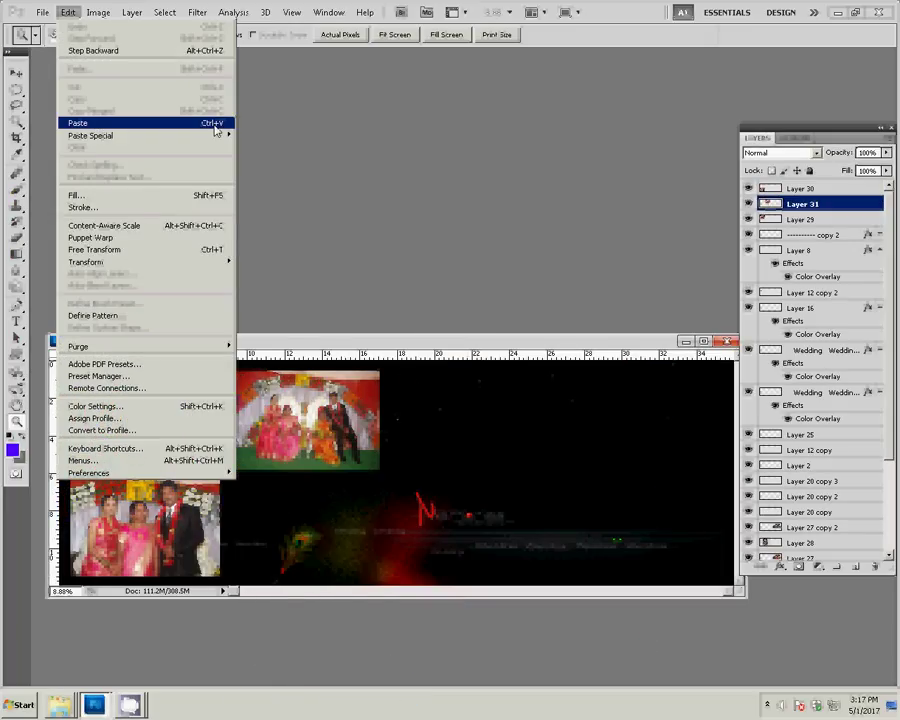
click(215, 124)
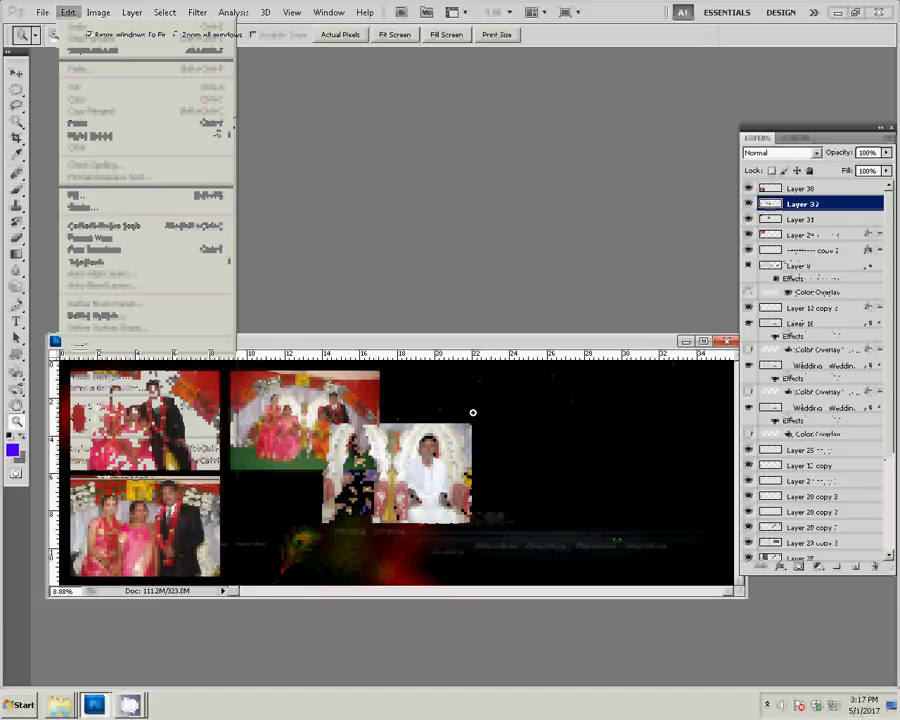
drag(409, 476, 352, 500)
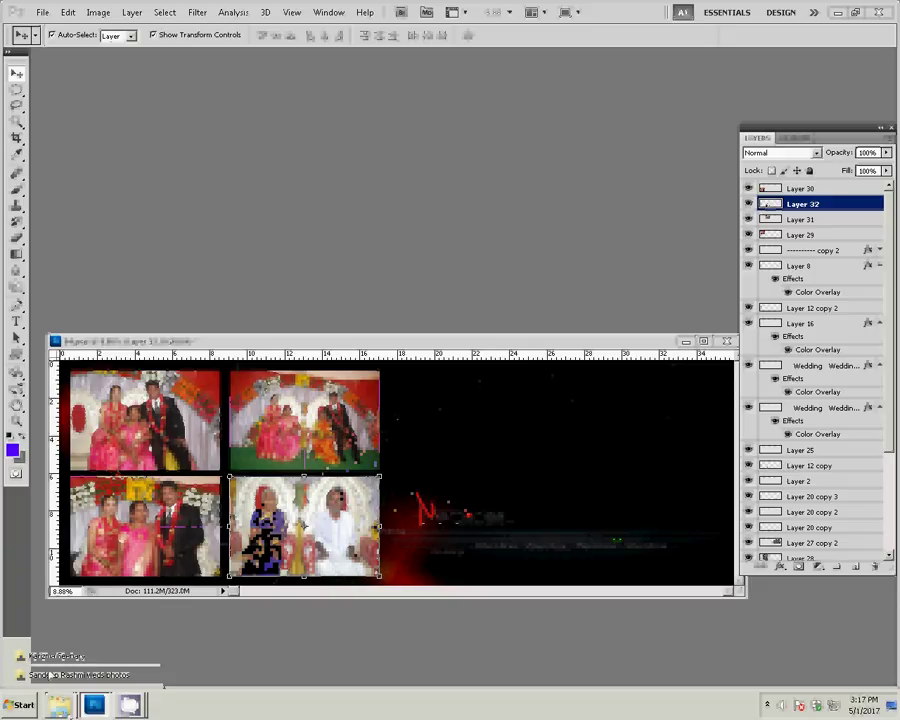
Select DSC_0423 and DSC_0425 in the wedding folder and drag them into Photoshop
click(60, 705)
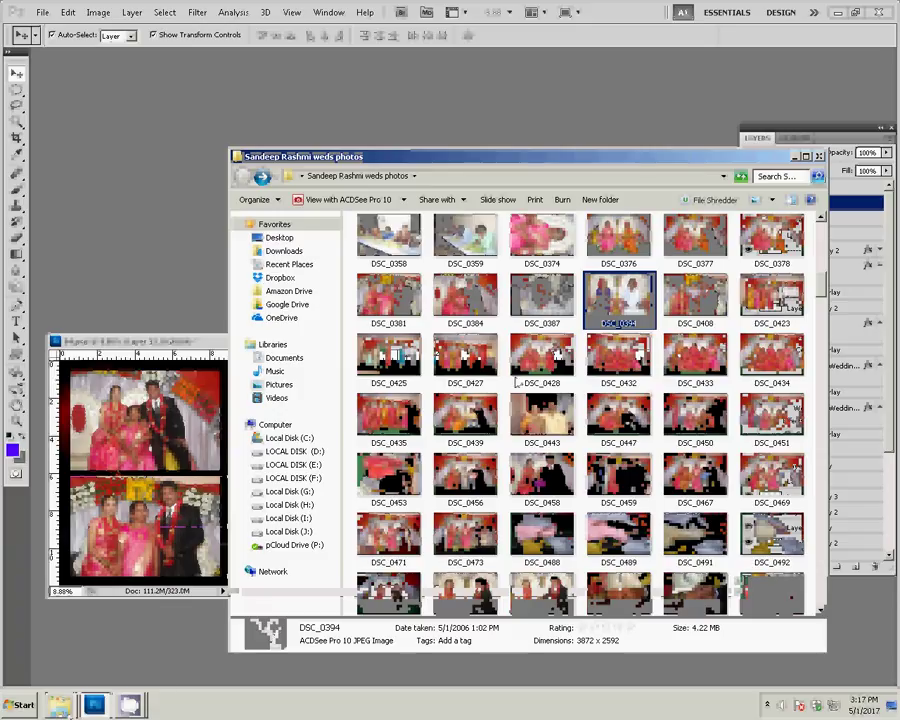
click(705, 315)
ctrl+click(770, 318)
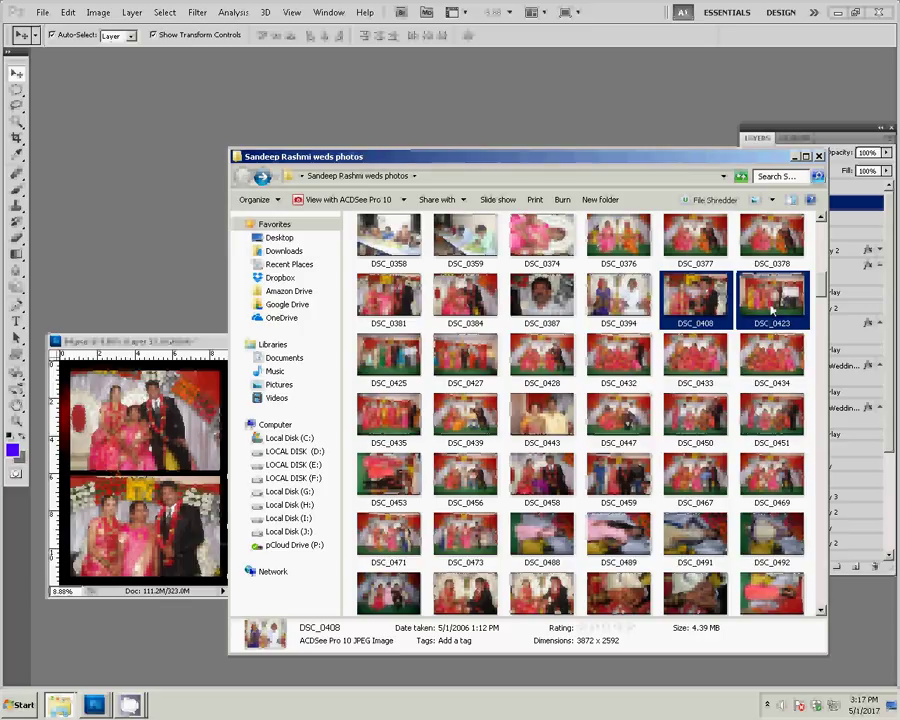
ctrl+click(385, 368)
ctrl+click(464, 366)
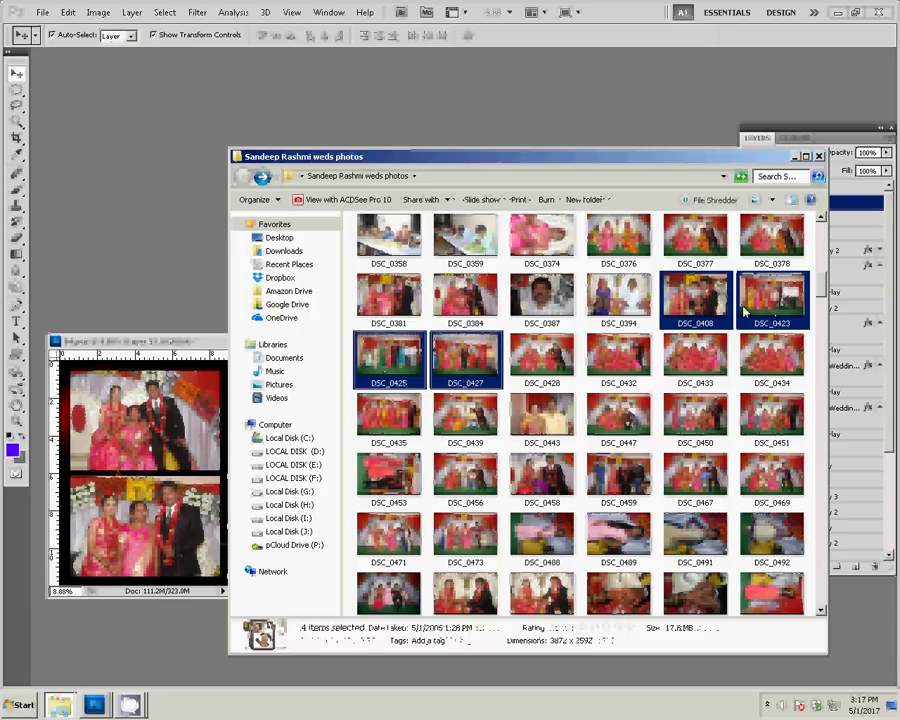
click(705, 298)
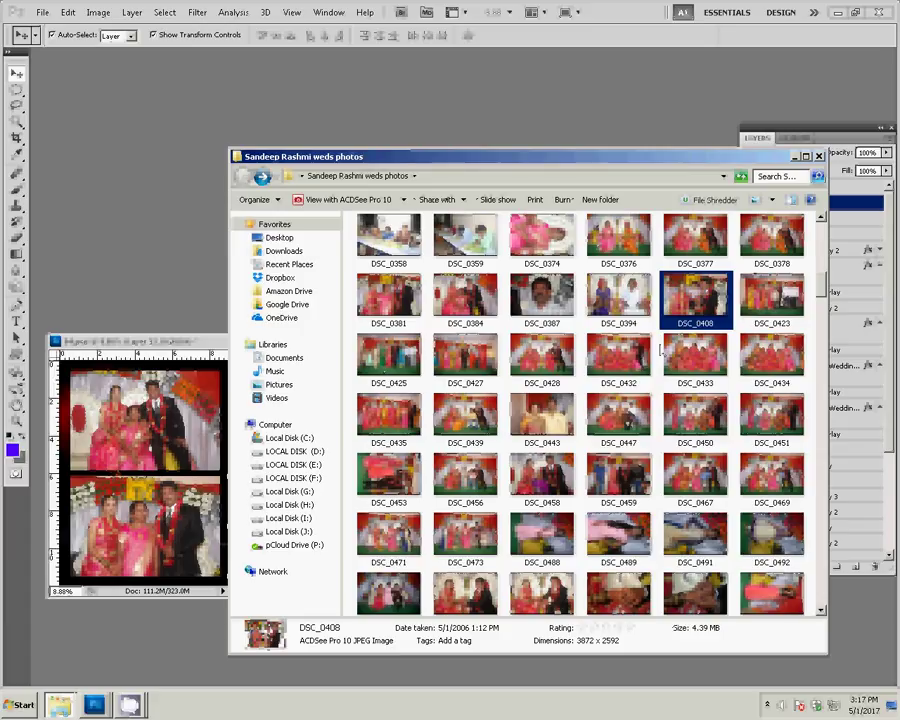
click(765, 313)
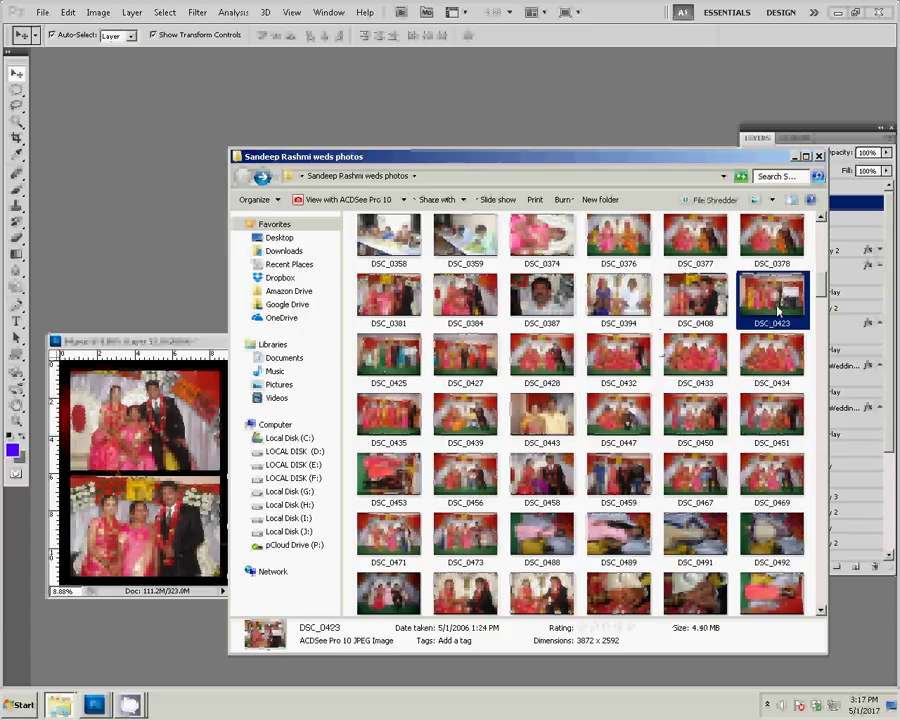
ctrl+click(413, 370)
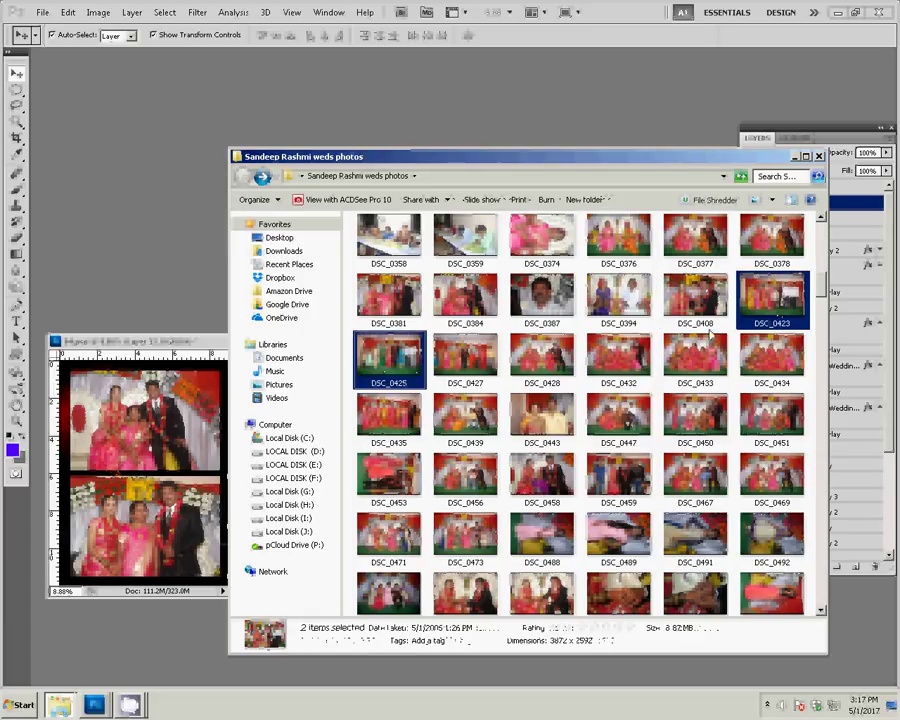
drag(787, 314, 288, 100)
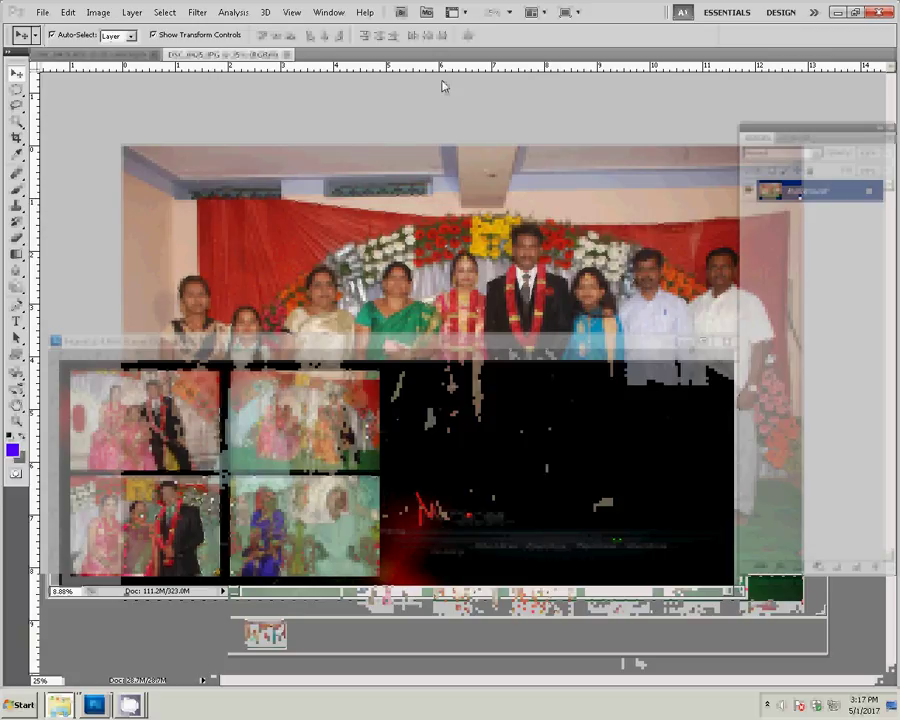
Resize the group photo to 8 inches wide and close its source without saving
key(ctrl+alt+i)
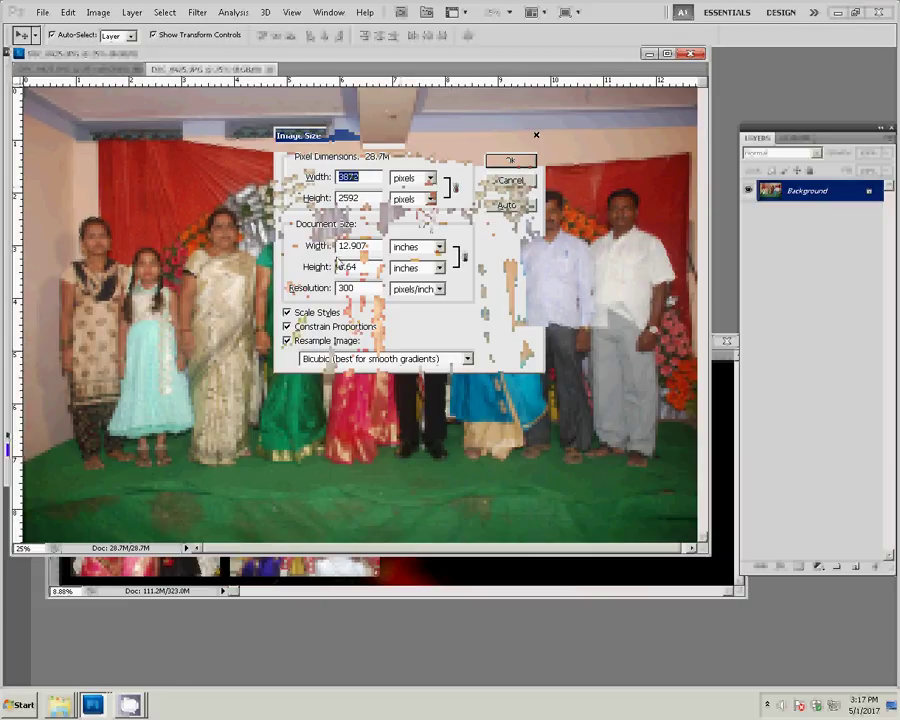
double_click(350, 246)
text(8)
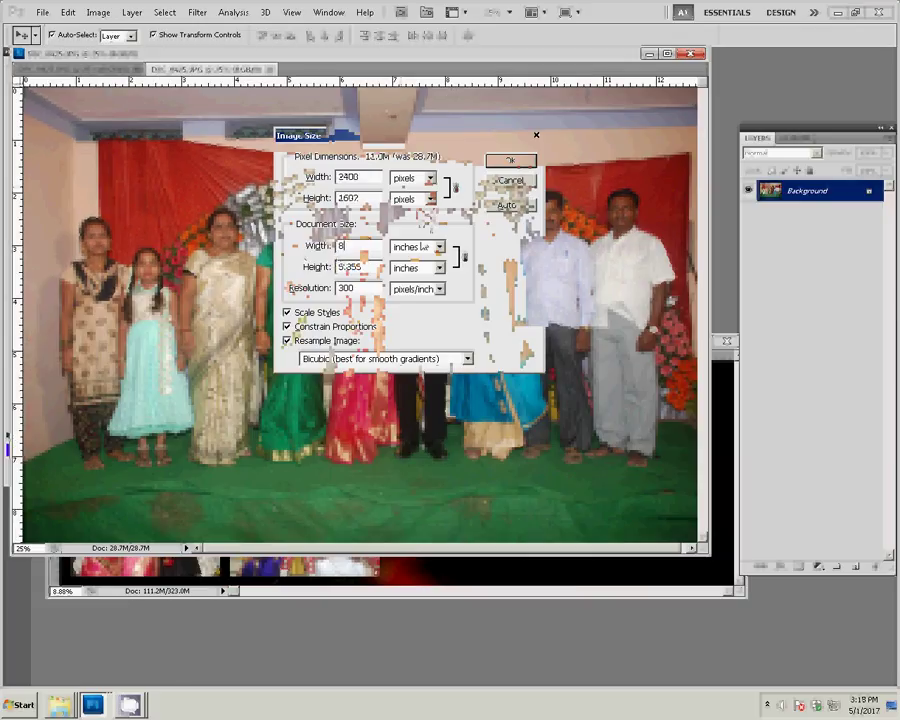
key(Return)
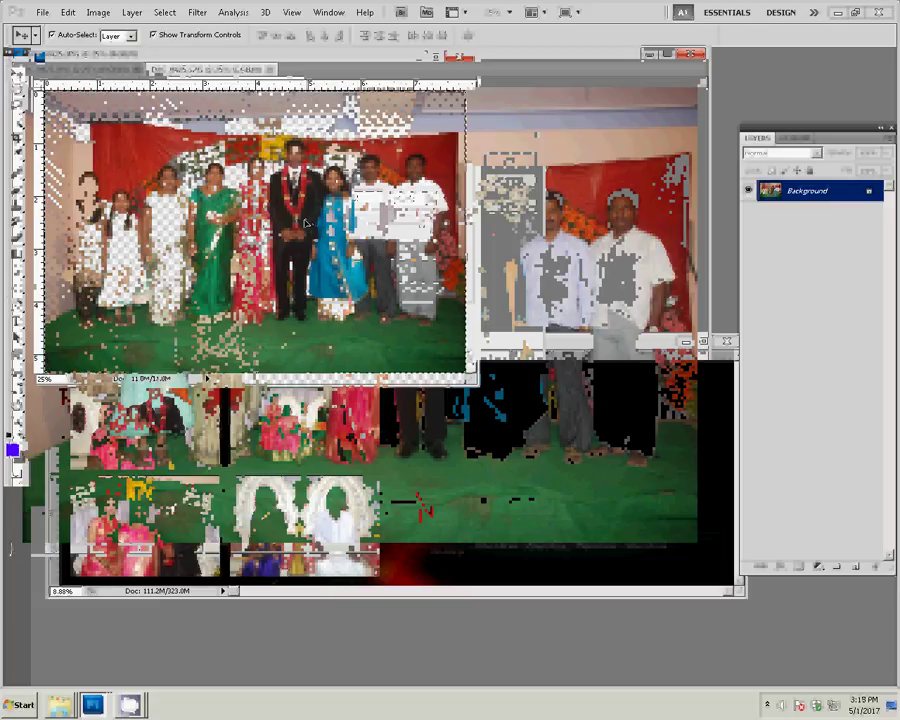
click(296, 73)
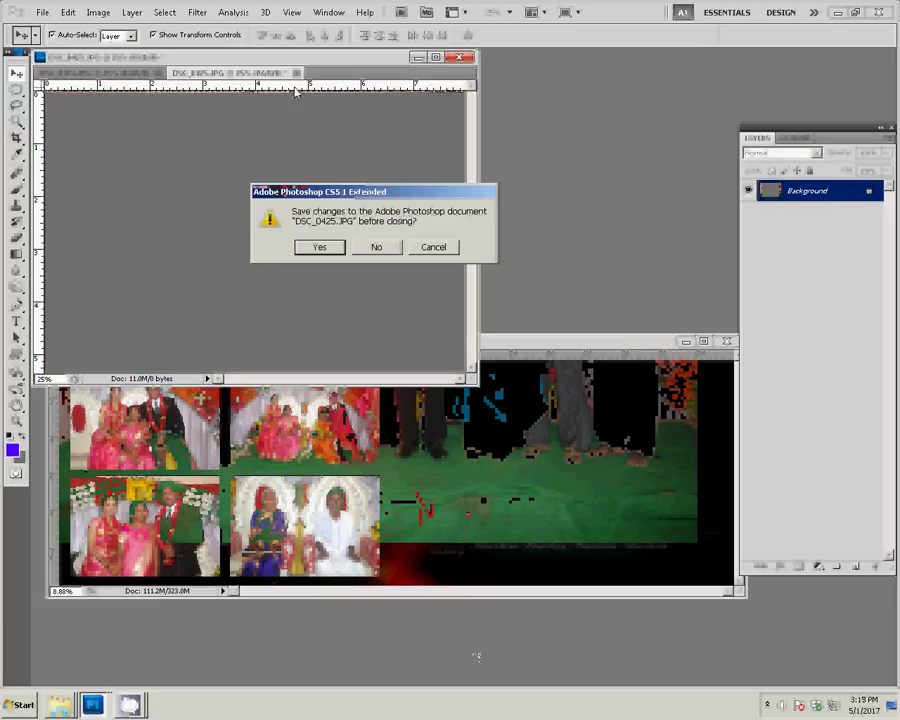
key(n)
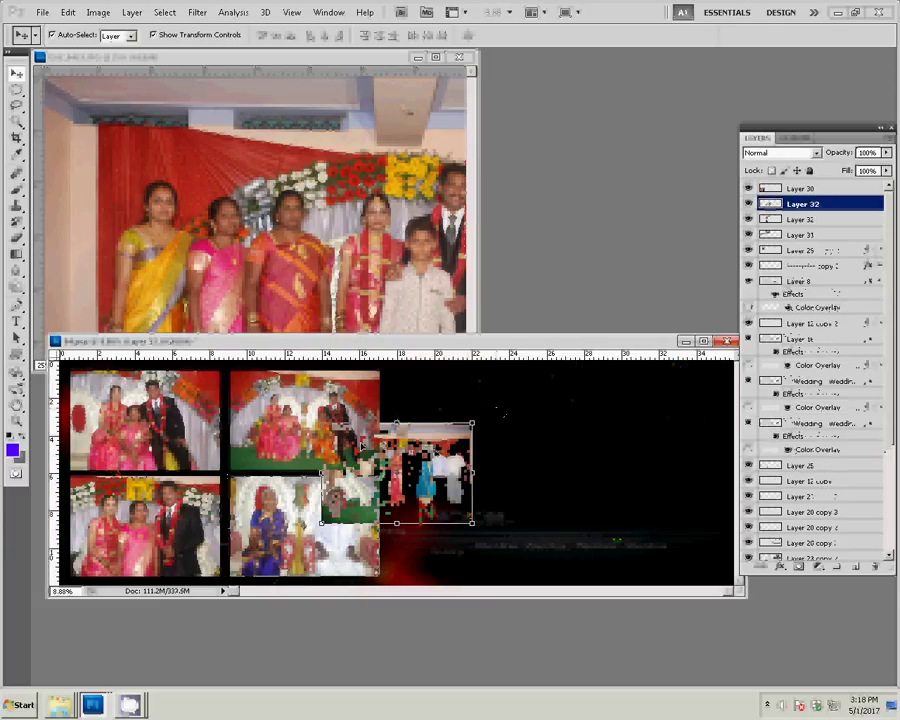
Position the group photo as the third tile, aligned with the top row
drag(397, 472, 496, 450)
drag(424, 412, 425, 388)
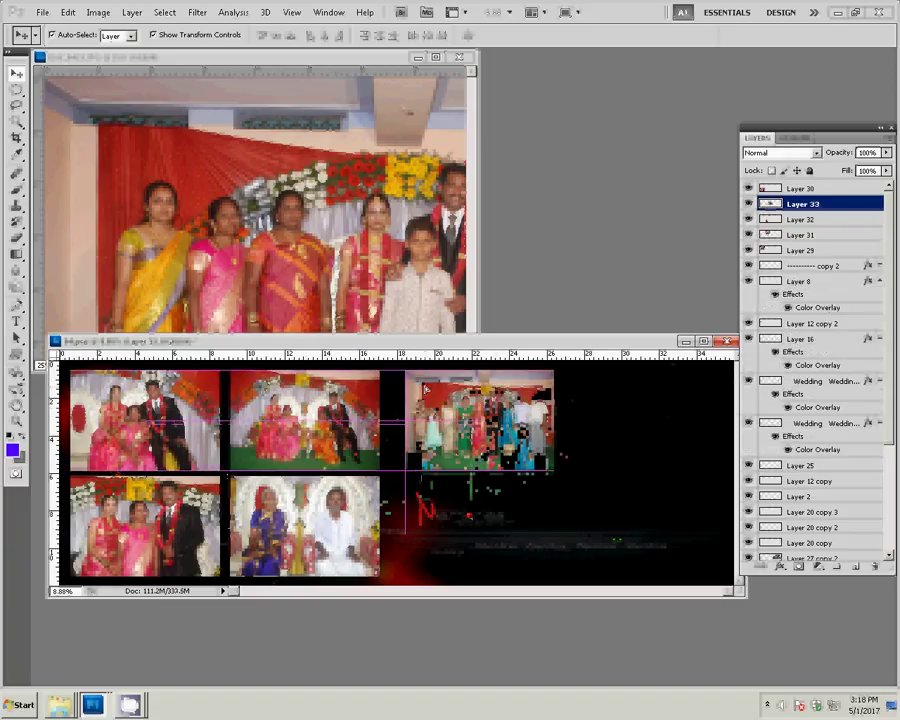
drag(425, 389, 430, 388)
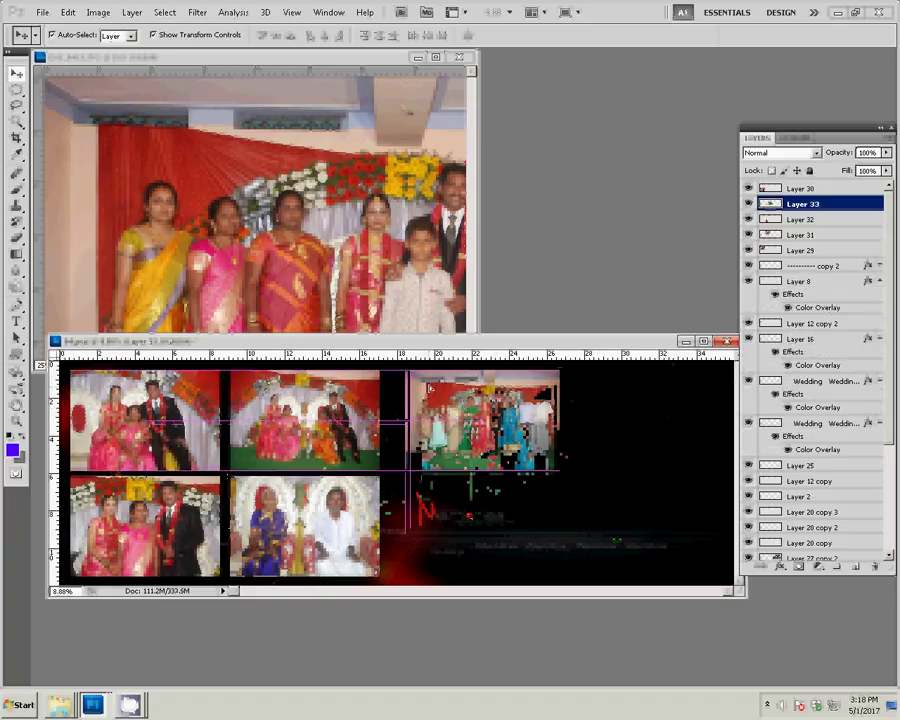
Resize the other open wedding photo to 8 inches wide and drag it into the album
click(276, 185)
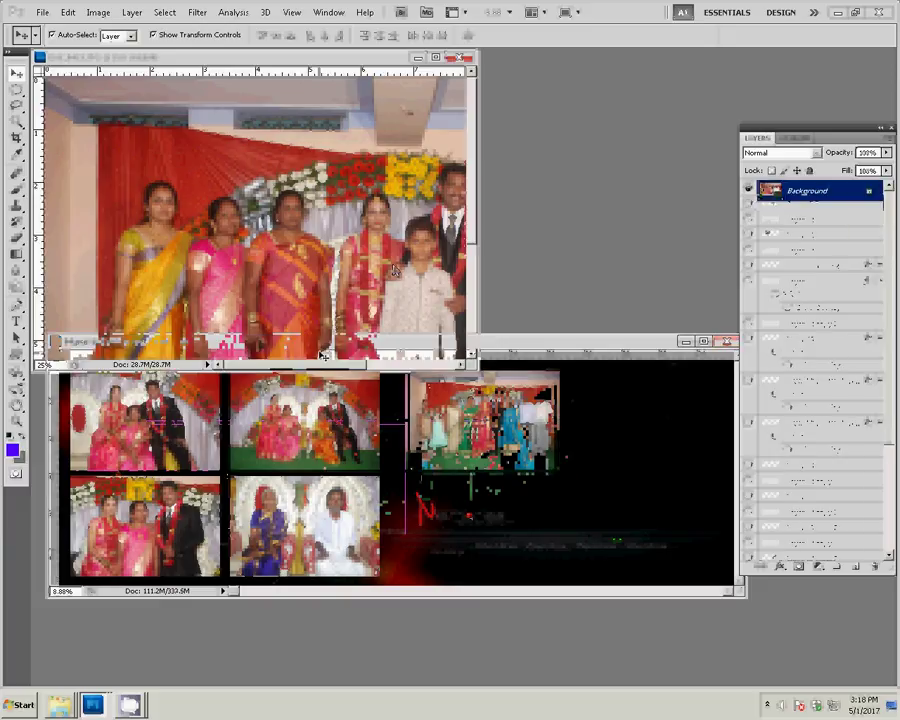
key(ctrl+alt+i)
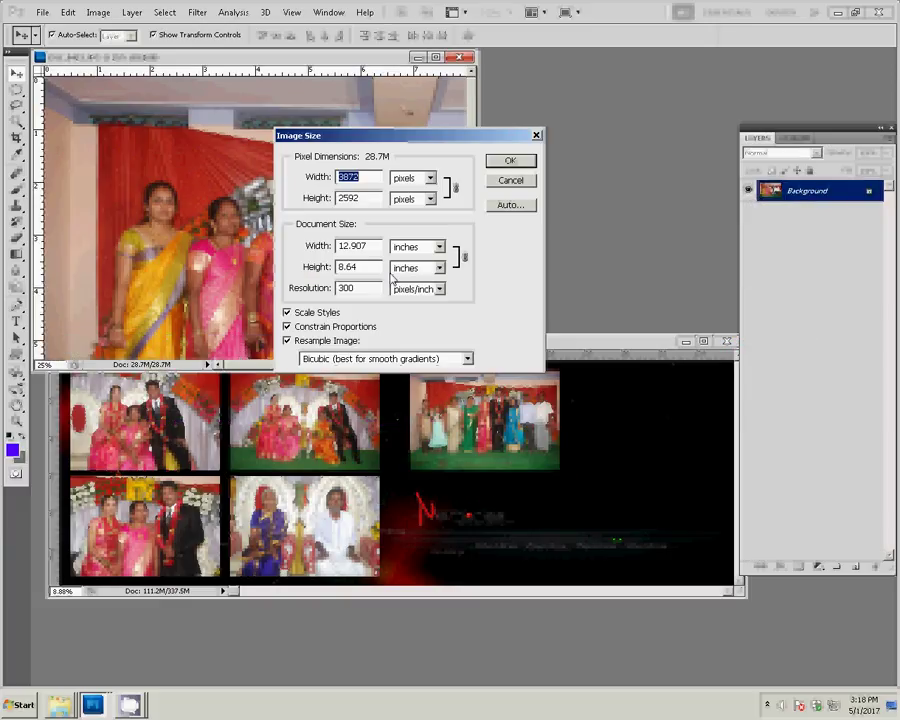
double_click(368, 246)
text(8)
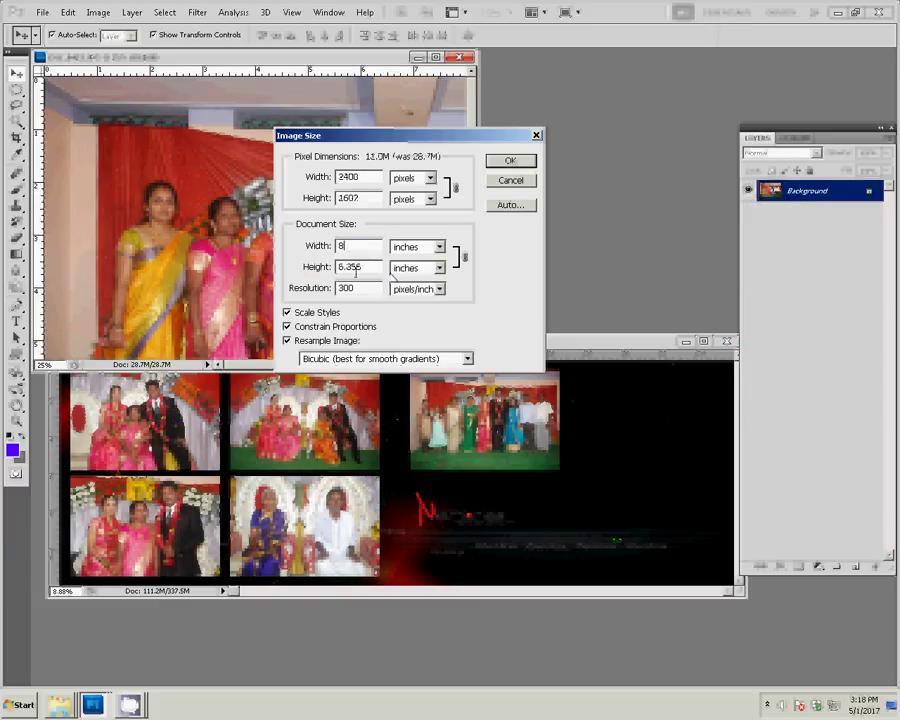
key(Return)
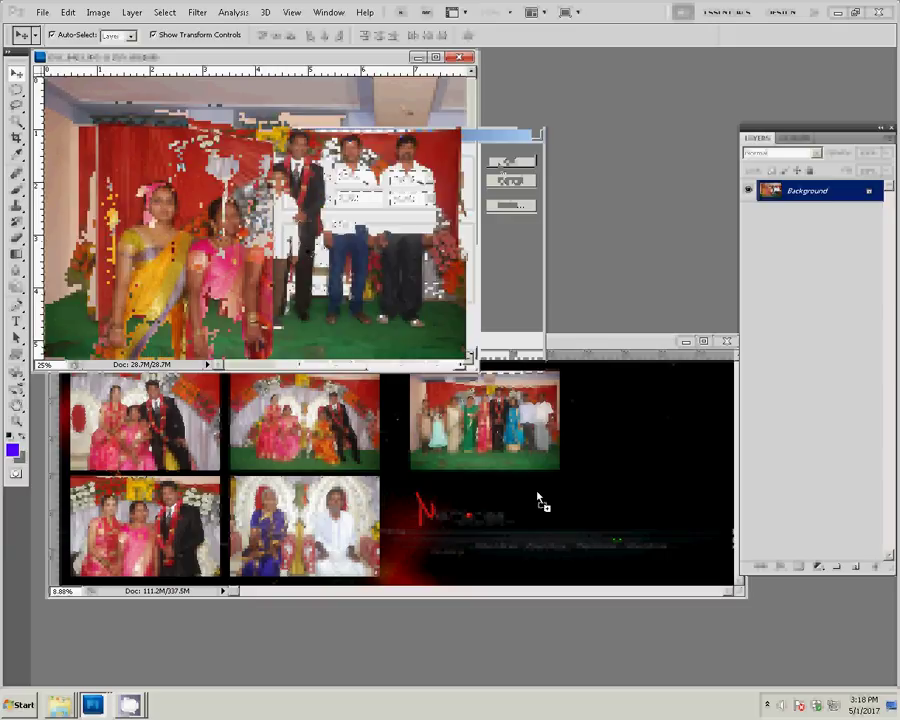
drag(538, 500, 540, 500)
Align the second group photo below the top-right tile and close its source unsaved
drag(562, 487, 522, 519)
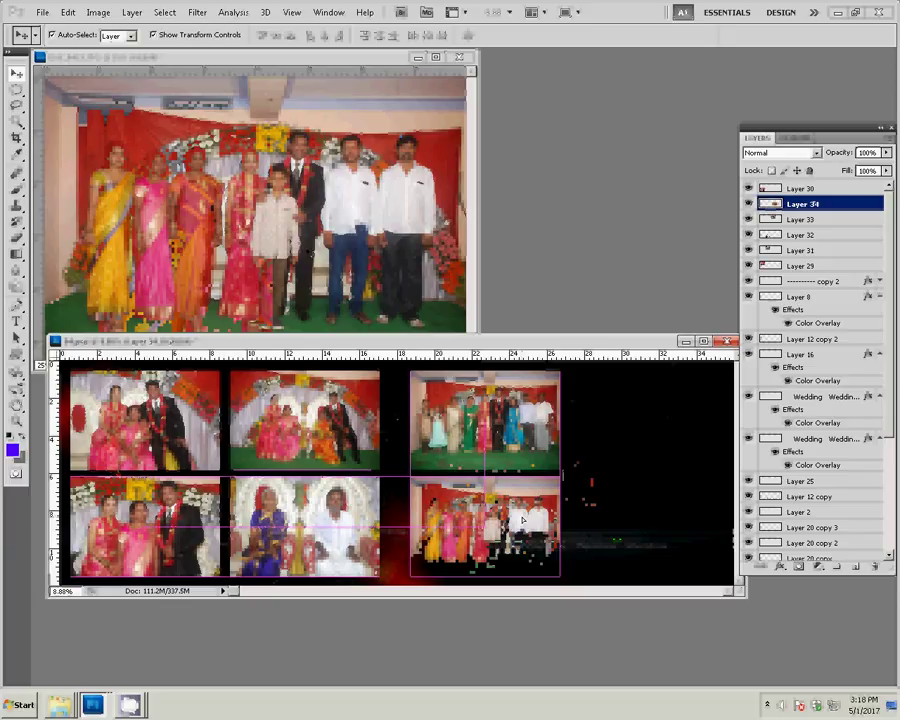
mouse_move(522, 520)
mouse_down()
mouse_move(547, 523)
mouse_move(521, 520)
mouse_up()
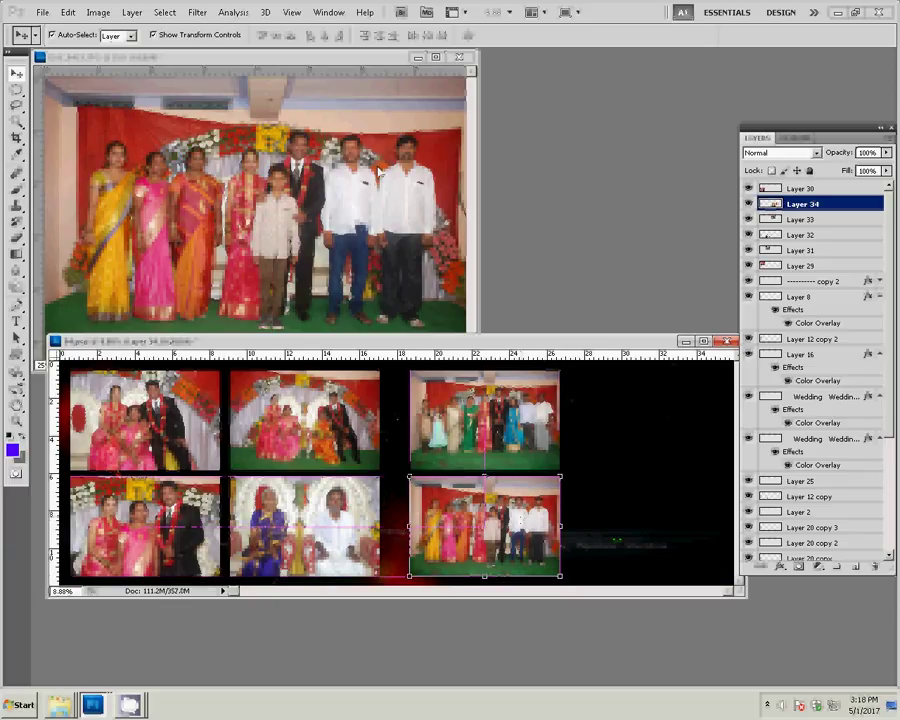
click(461, 57)
click(373, 247)
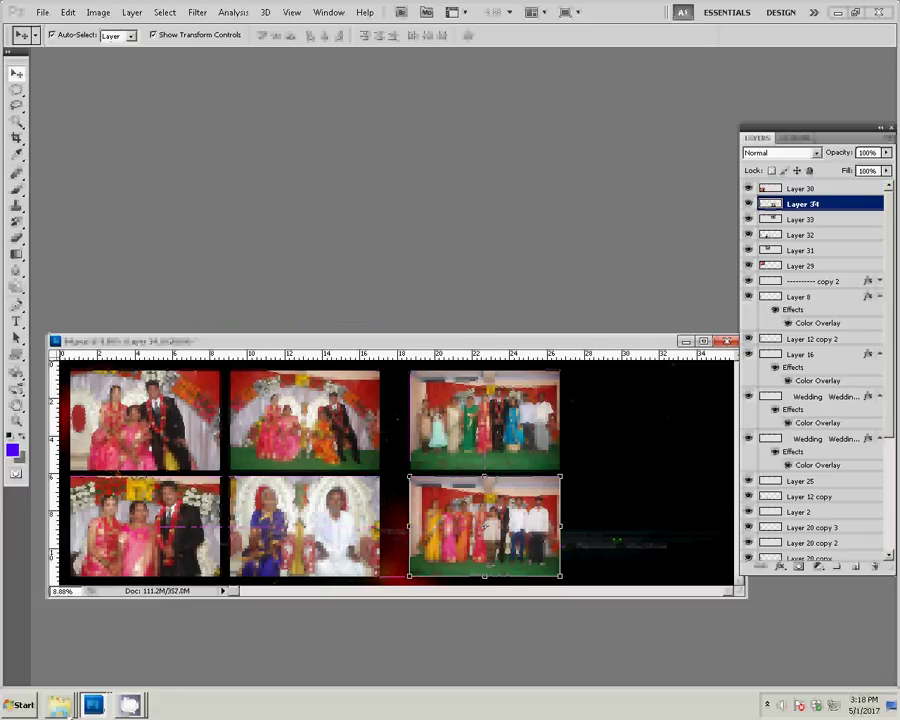
click(59, 705)
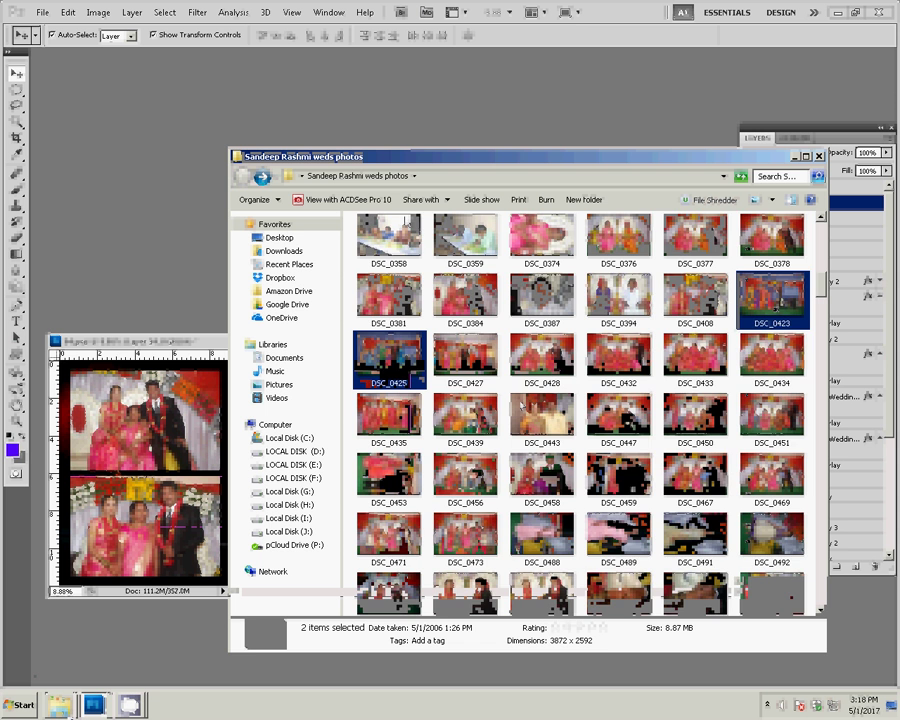
Select photos DSC_0376, 0377, 0378, 0381, 0384, 0387 and 0394 in the wedding folder
scroll(521, 402, up, 10)
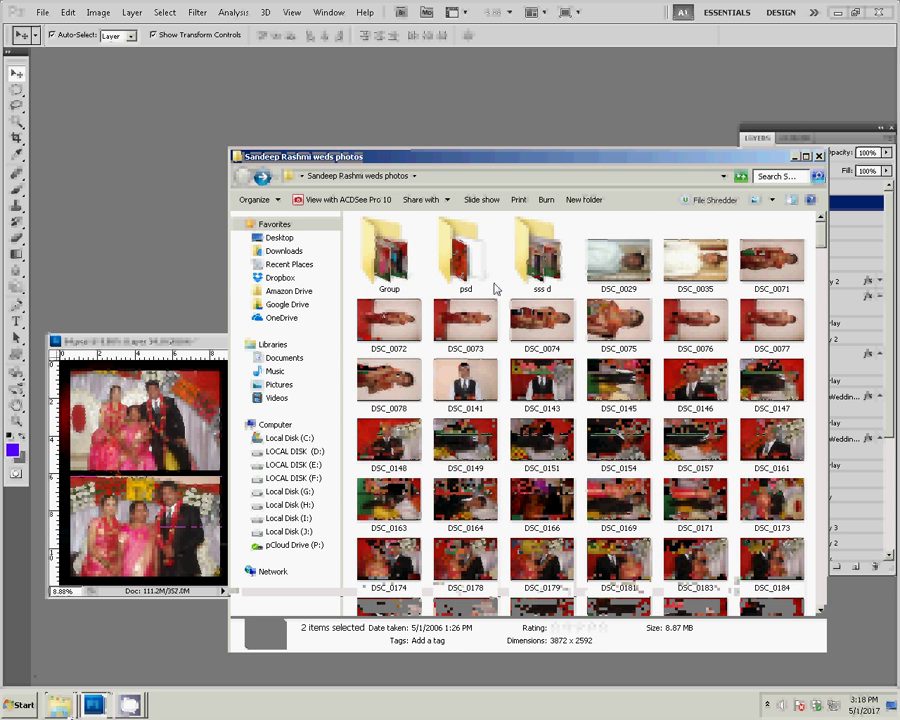
scroll(521, 272, down, 5)
scroll(521, 272, down, 2)
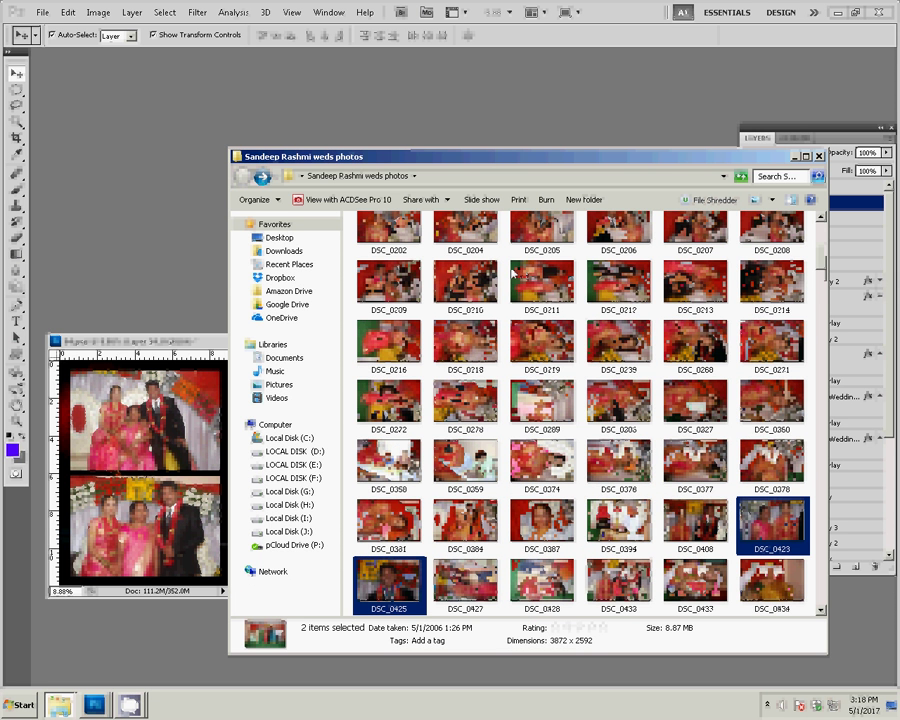
ctrl+click(627, 474)
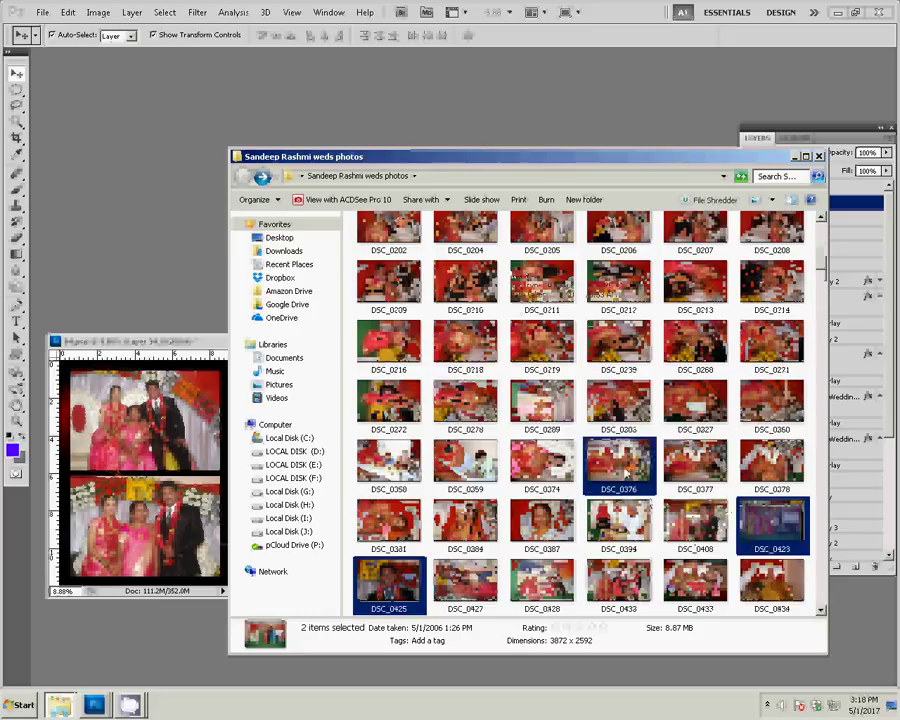
ctrl+click(700, 490)
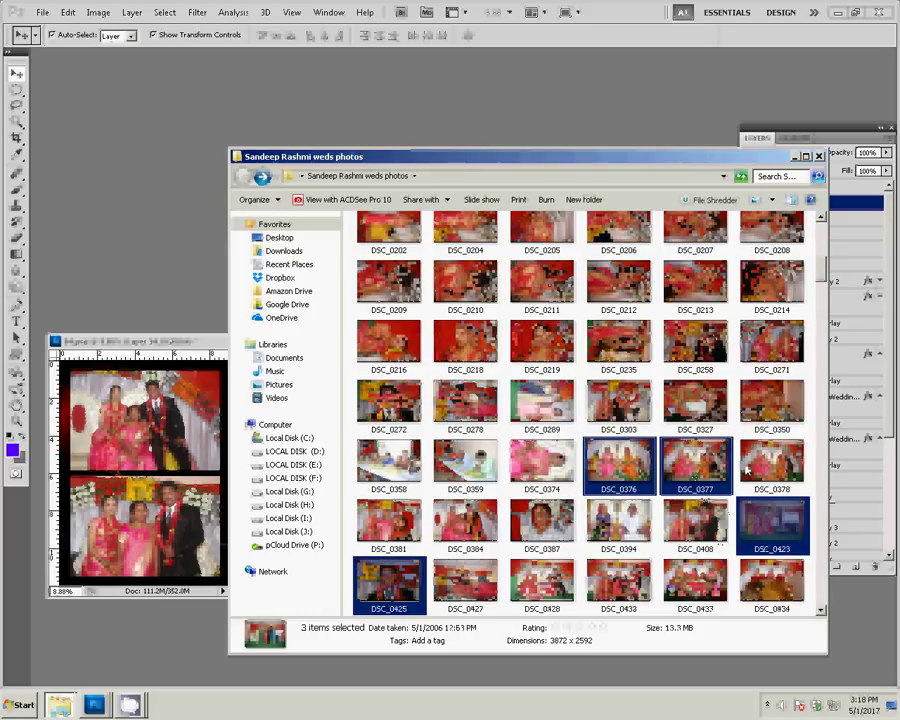
ctrl+click(748, 470)
ctrl+click(395, 522)
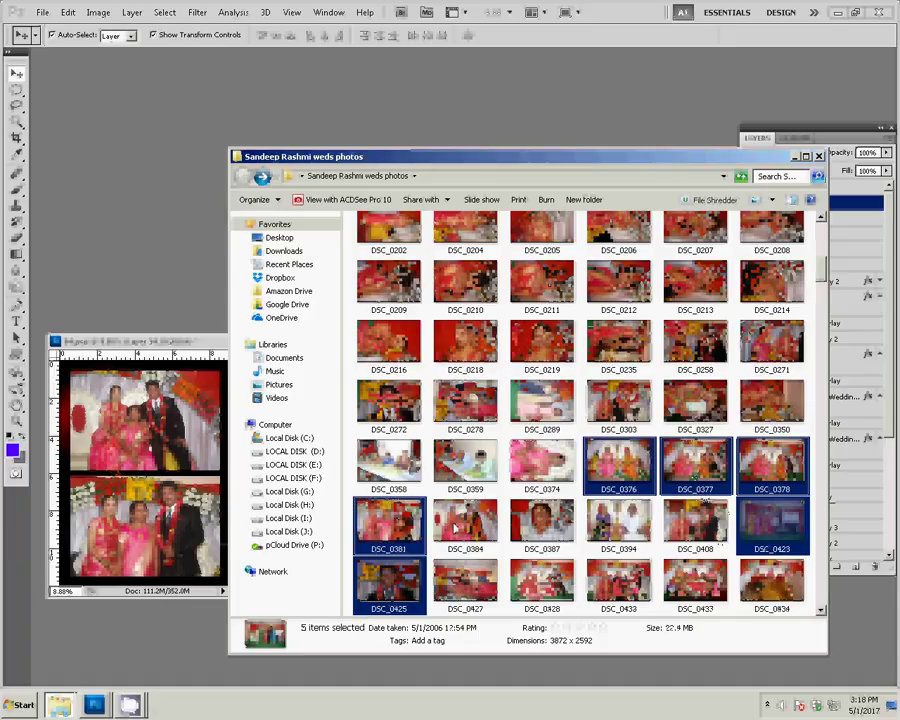
ctrl+click(454, 528)
ctrl+click(545, 525)
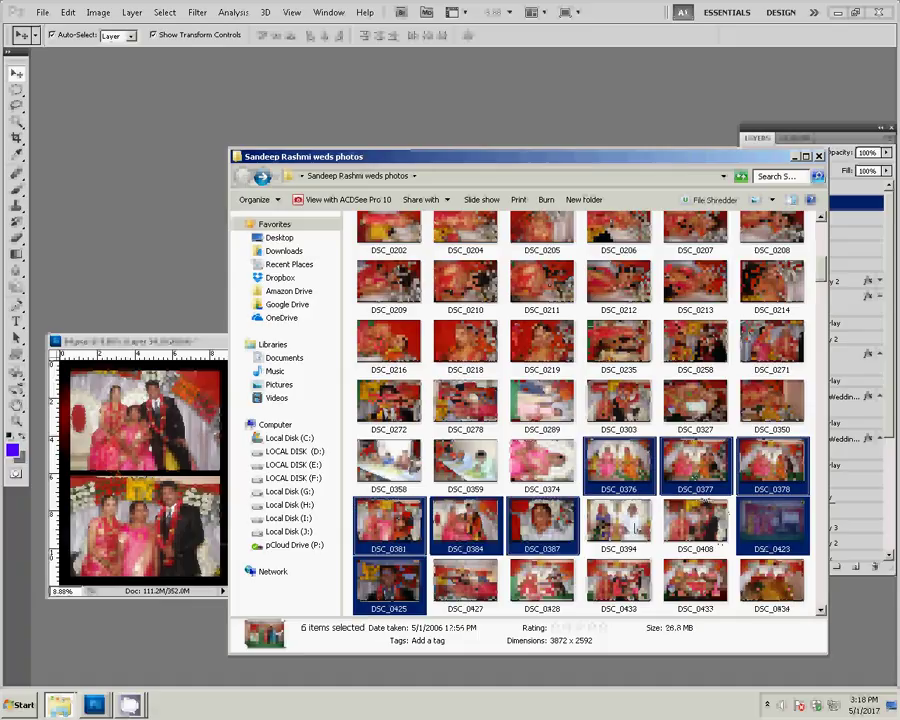
ctrl+click(622, 508)
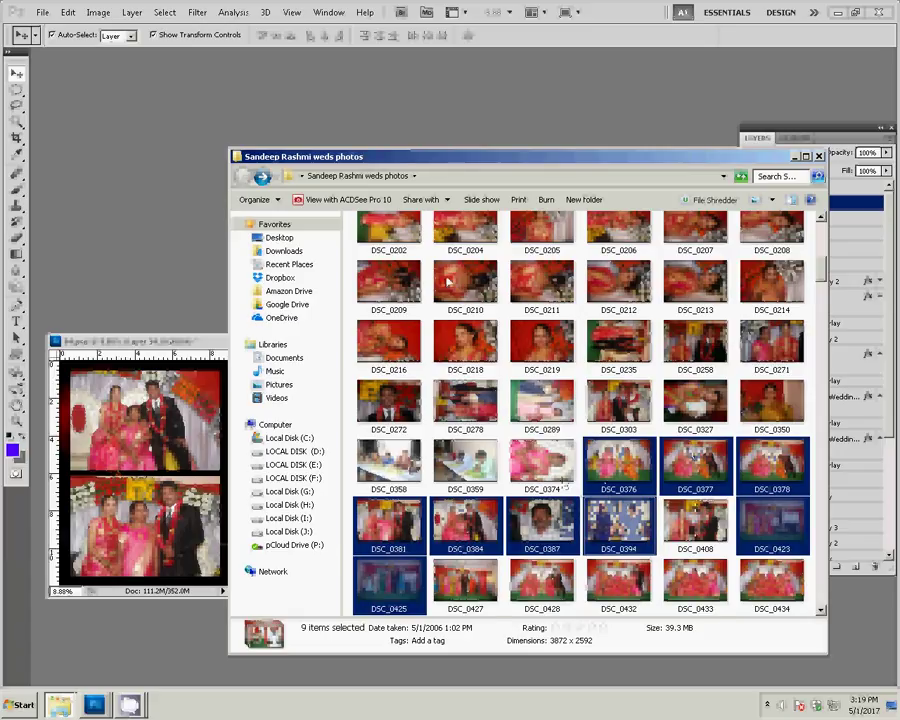
scroll(448, 281, up, 10)
scroll(470, 300, up, 2)
Drop the selected photos into sss d and check its contents in List view
click(548, 275)
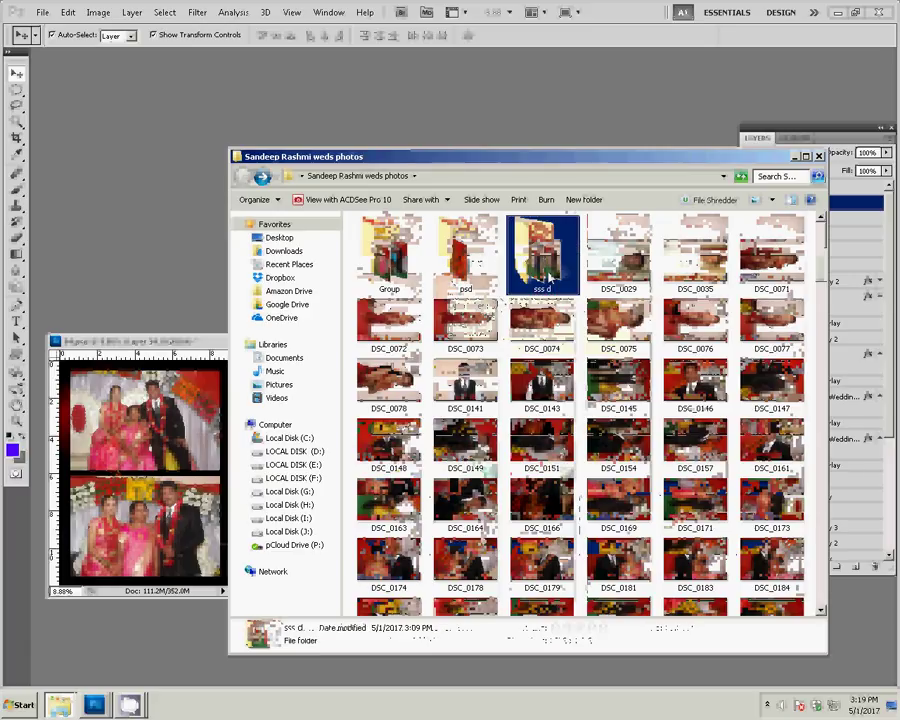
double_click(548, 276)
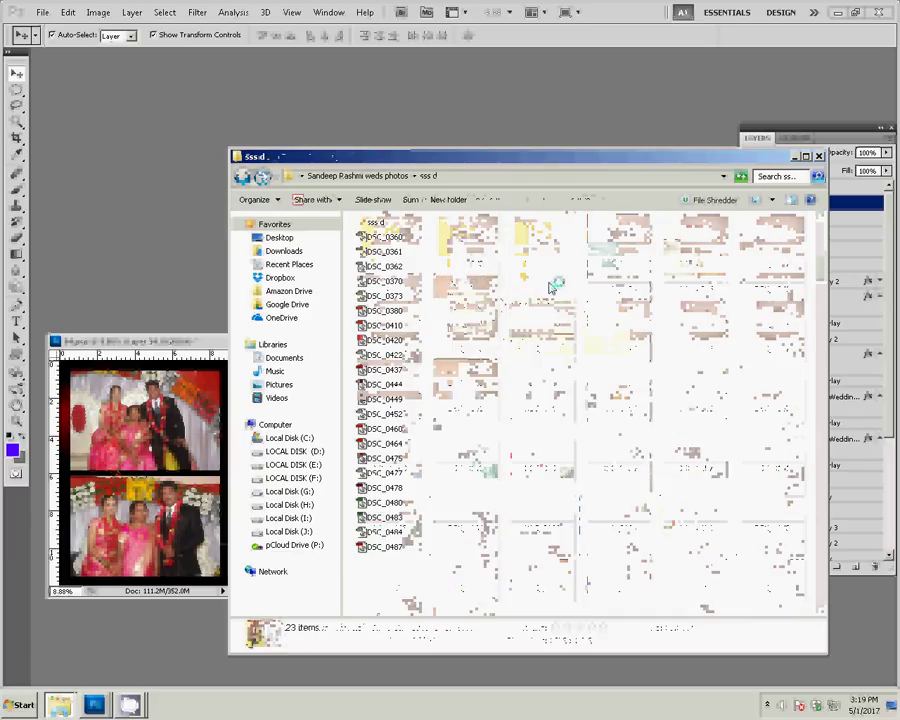
click(280, 200)
click(592, 367)
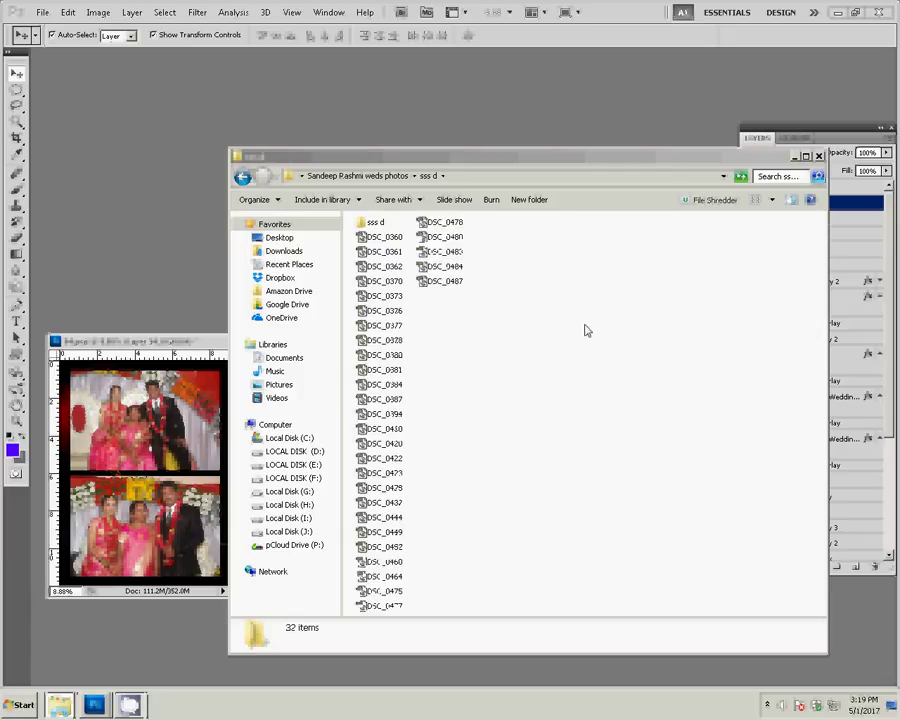
Return to the wedding photos folder and bring couple portrait DSC_0169 into Photoshop
click(626, 212)
key(BackSpace)
click(619, 470)
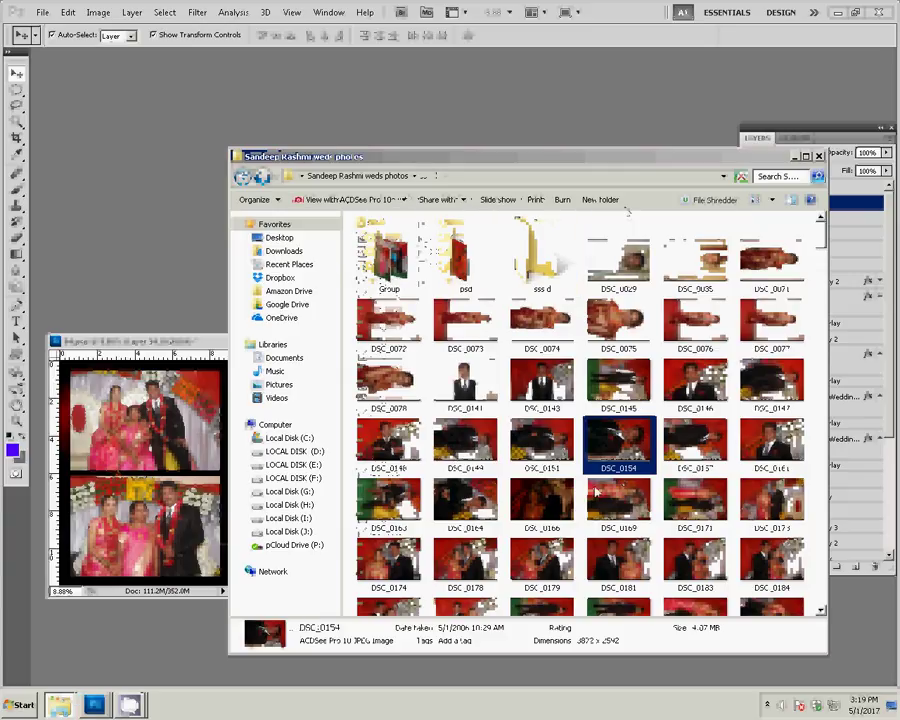
click(609, 510)
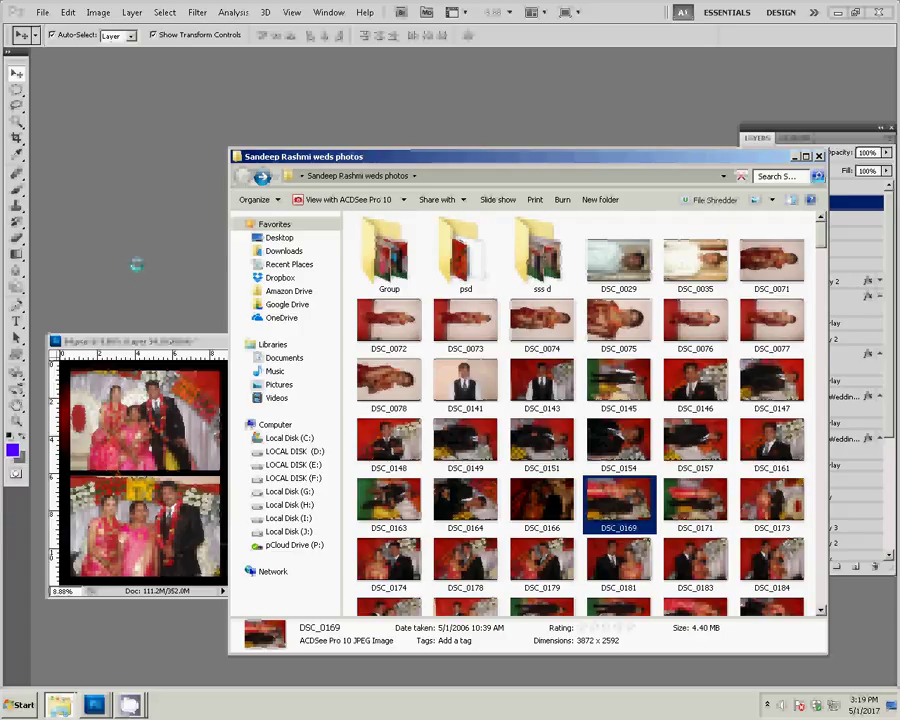
click(134, 262)
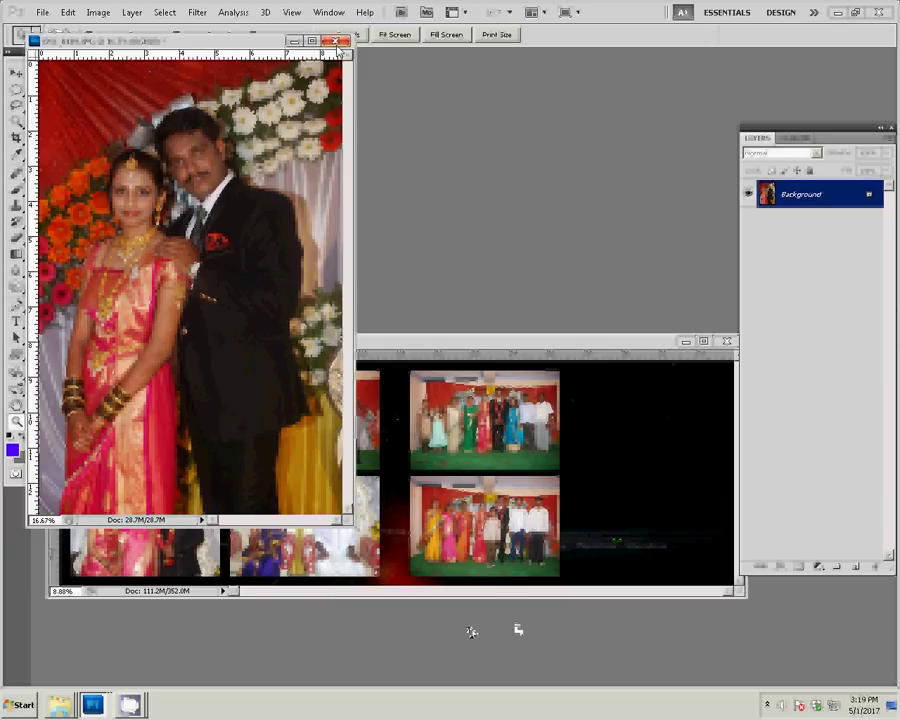
Minimize the couple photo and open bride close-up DSC_0212 from the wedding folder in Photoshop
click(294, 42)
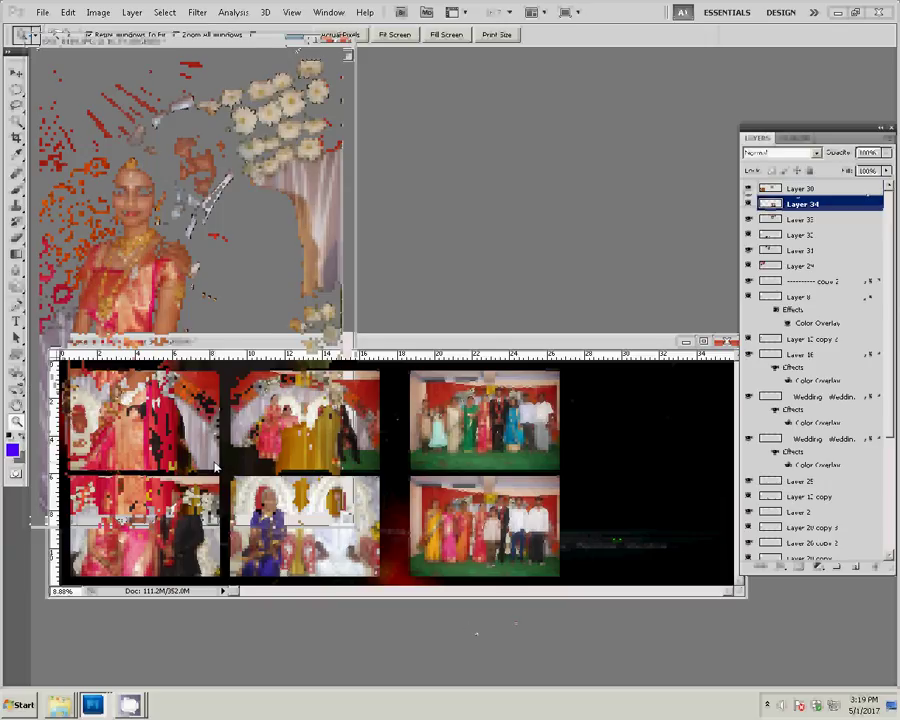
click(59, 705)
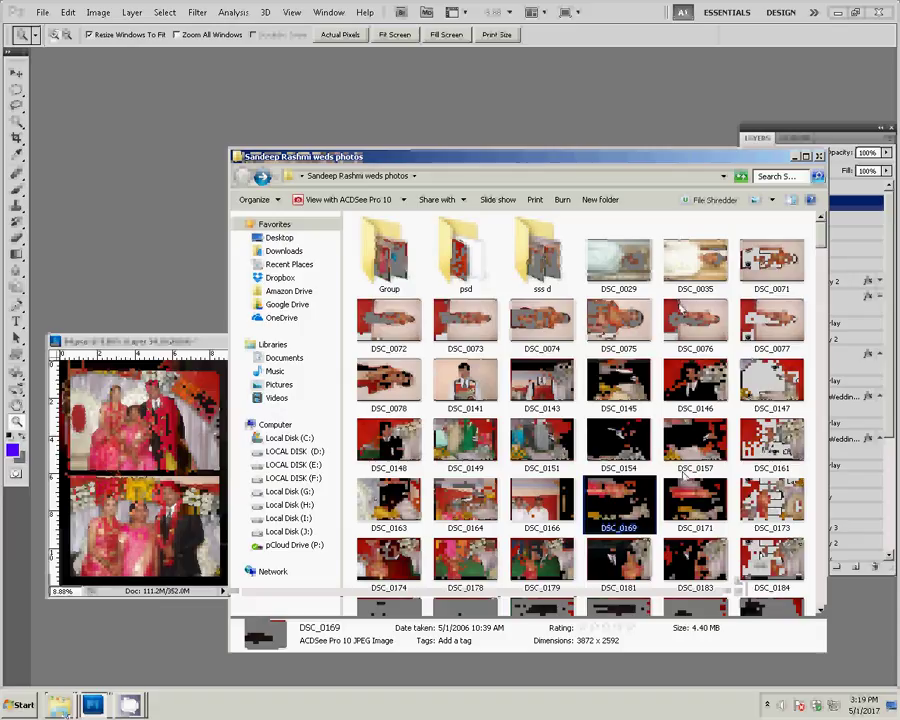
scroll(678, 477, down, 3)
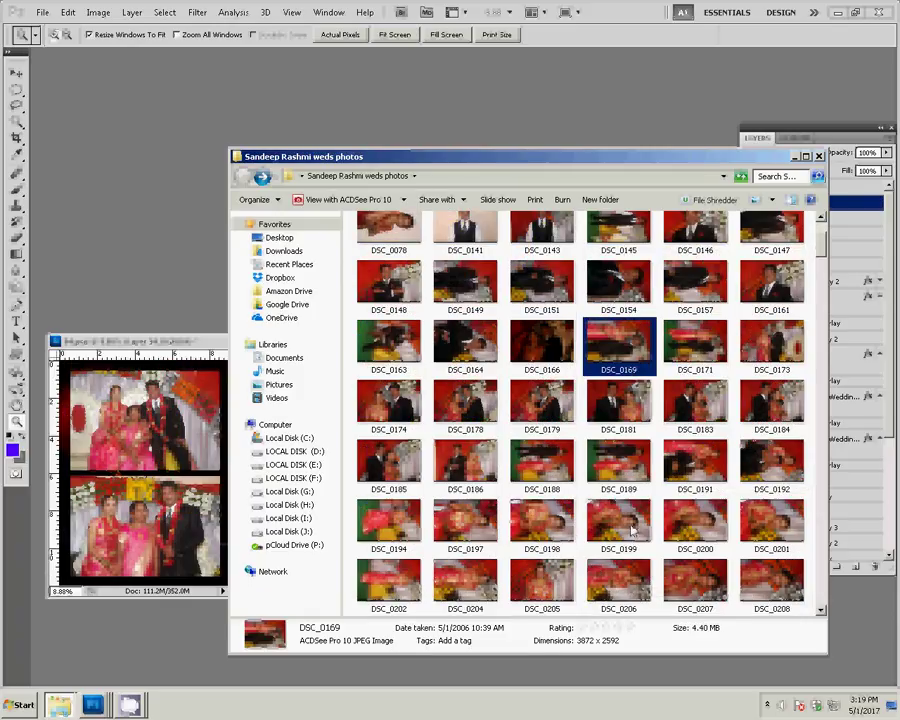
scroll(628, 533, down, 3)
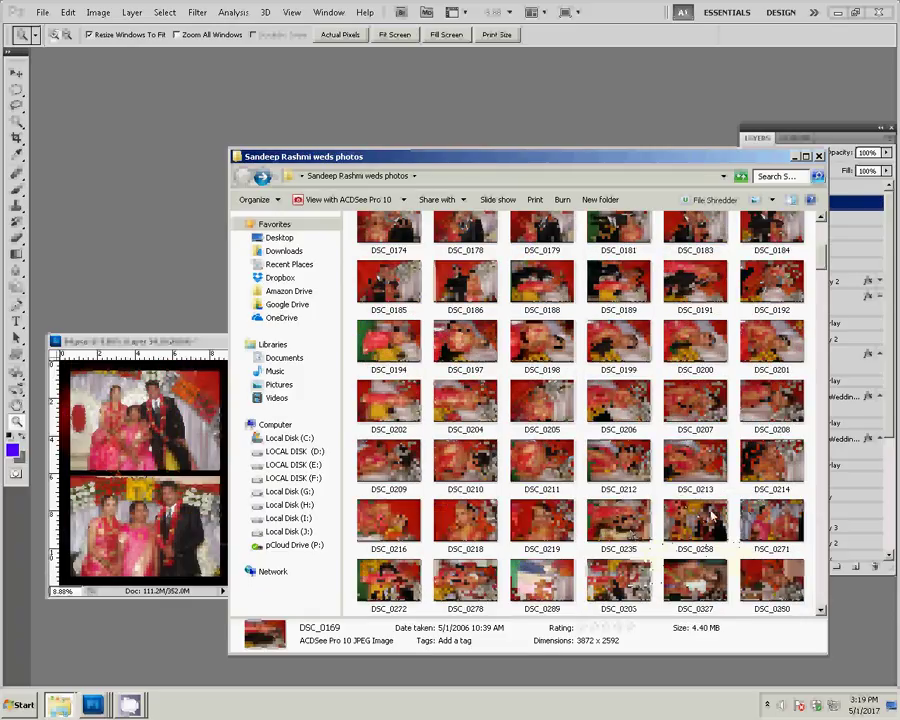
click(625, 489)
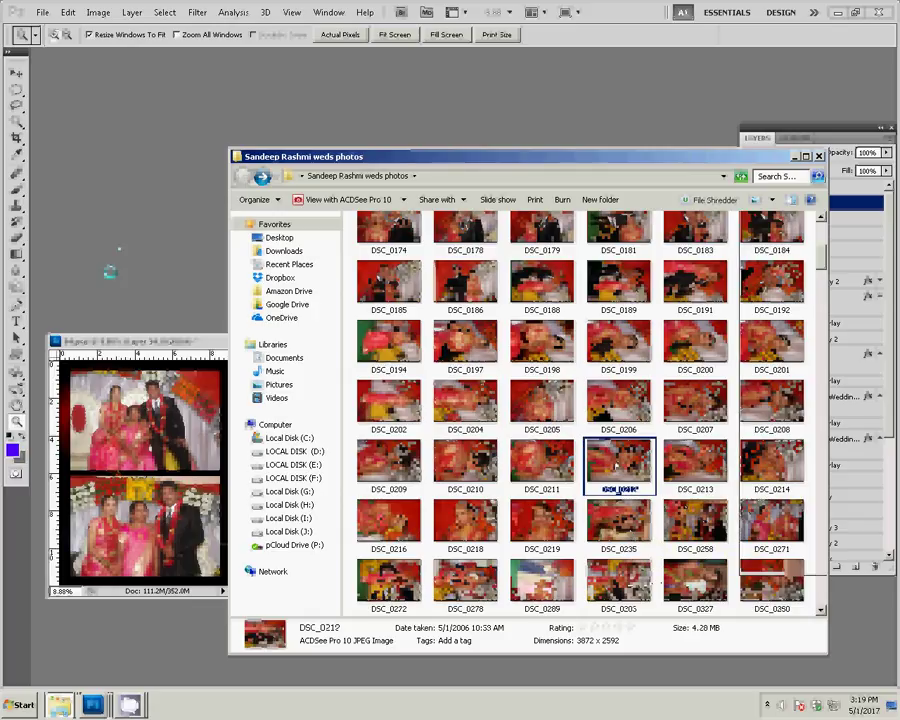
key(alt+Tab)
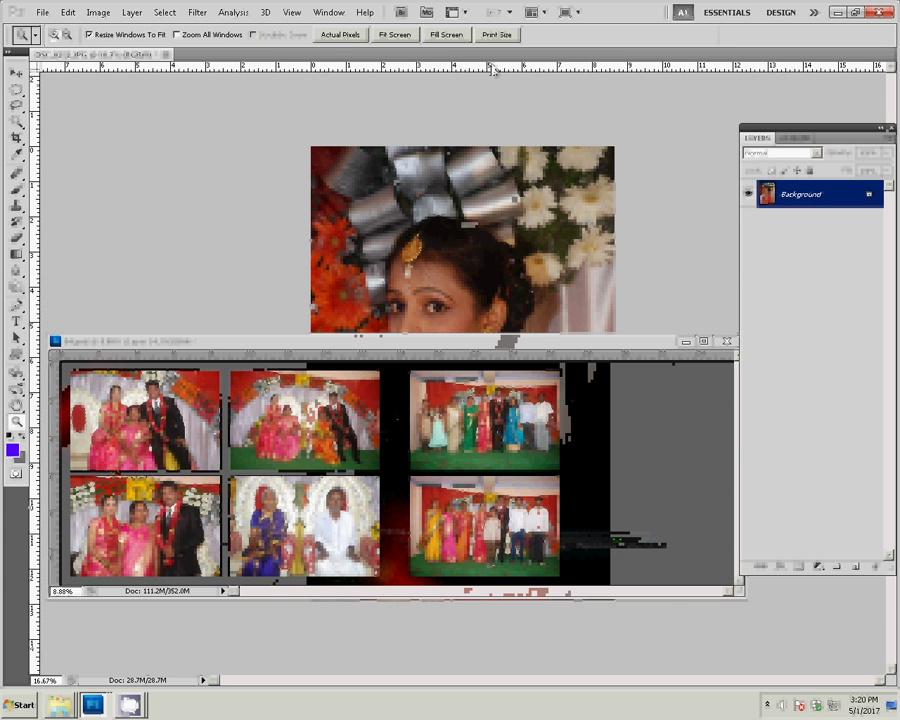
Zoom in, play the saved action on the bride portrait, and select the Background layer
click(174, 325)
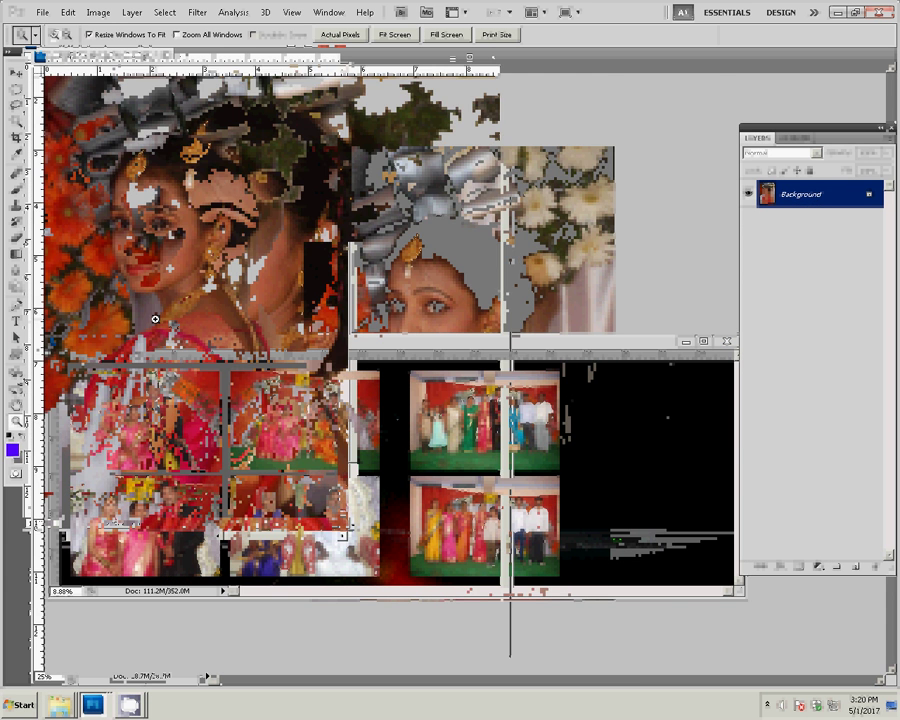
click(155, 318)
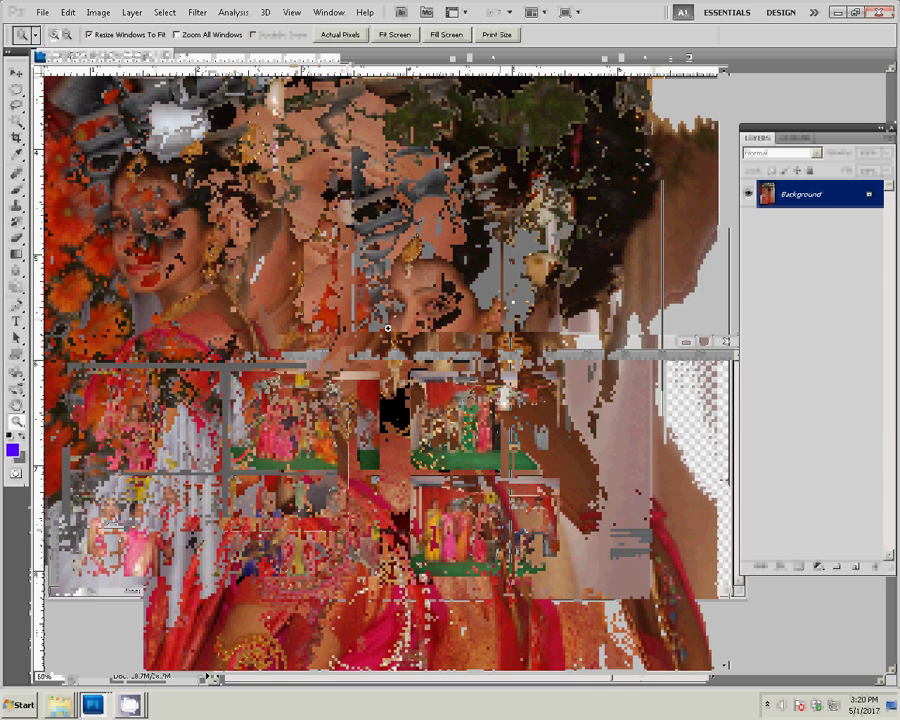
click(796, 137)
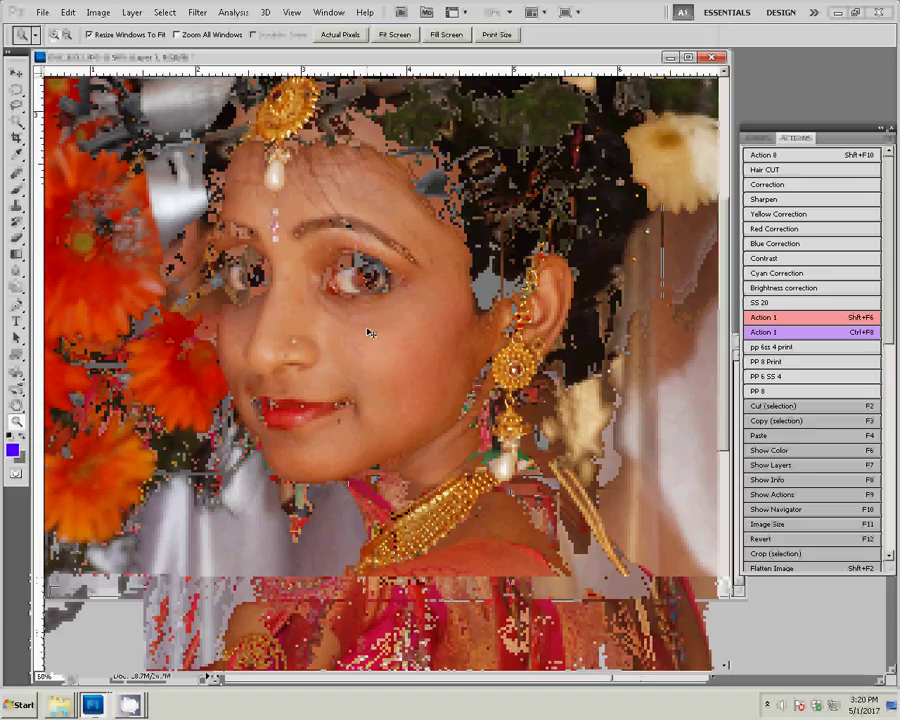
key(F7)
click(790, 218)
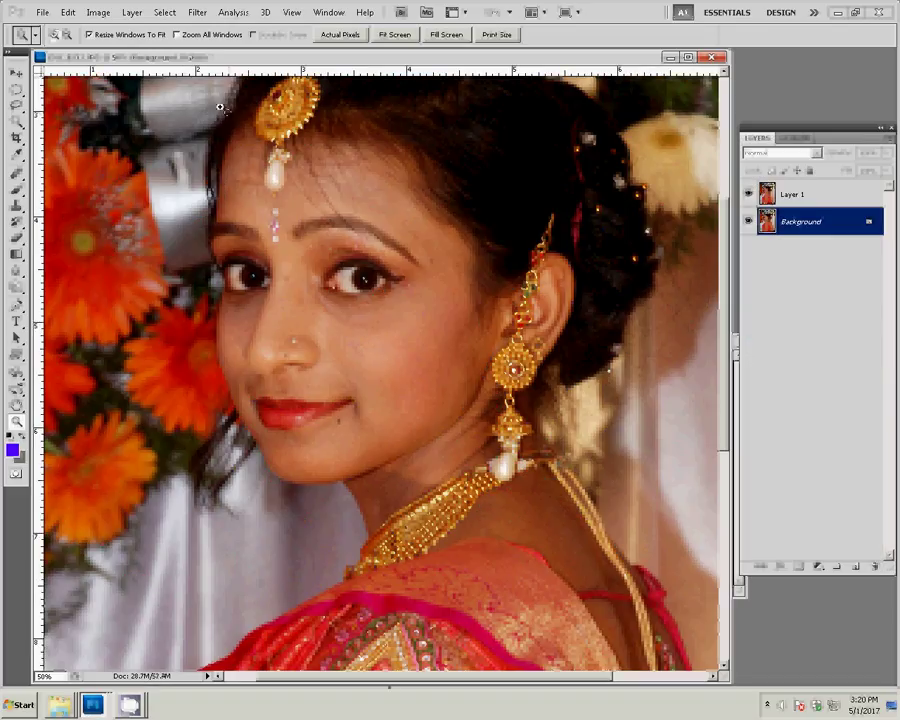
Resize the bride portrait to 6 inches wide at 300 ppi and zoom in
key(ctrl+alt+i)
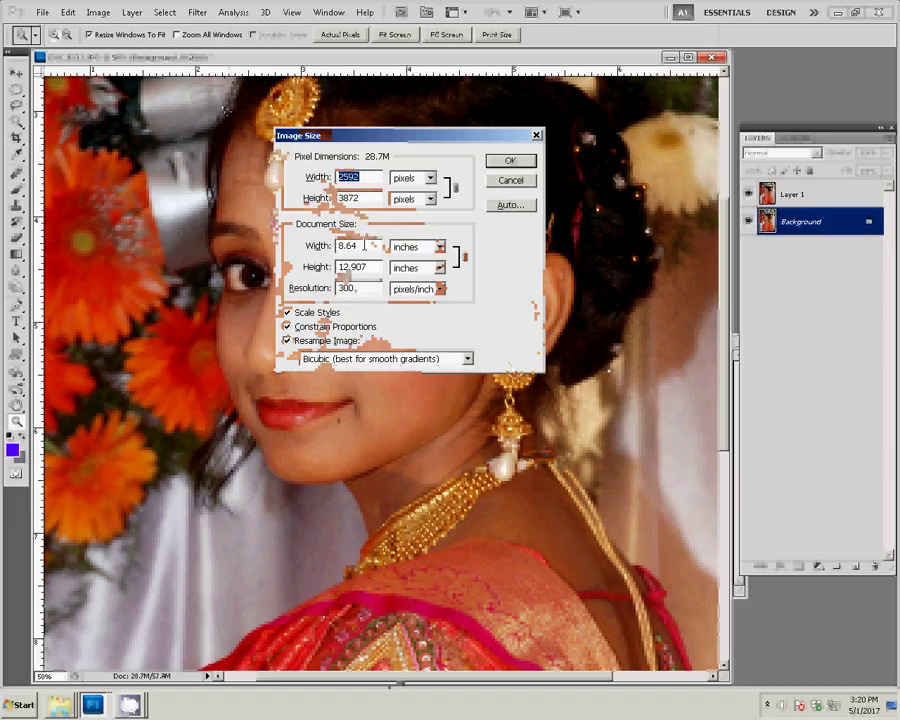
double_click(365, 245)
text(6)
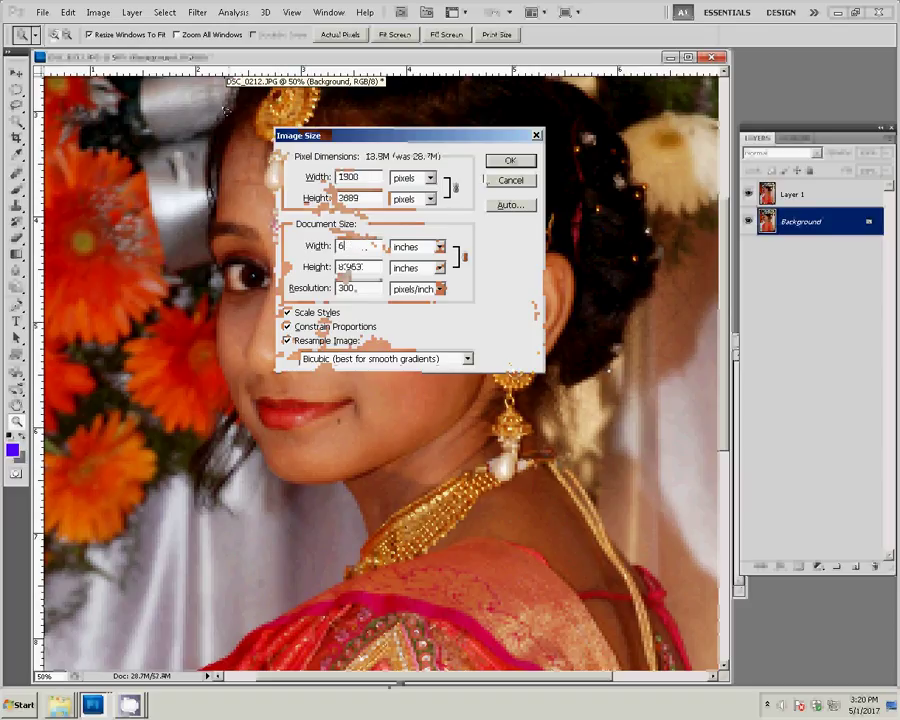
click(510, 161)
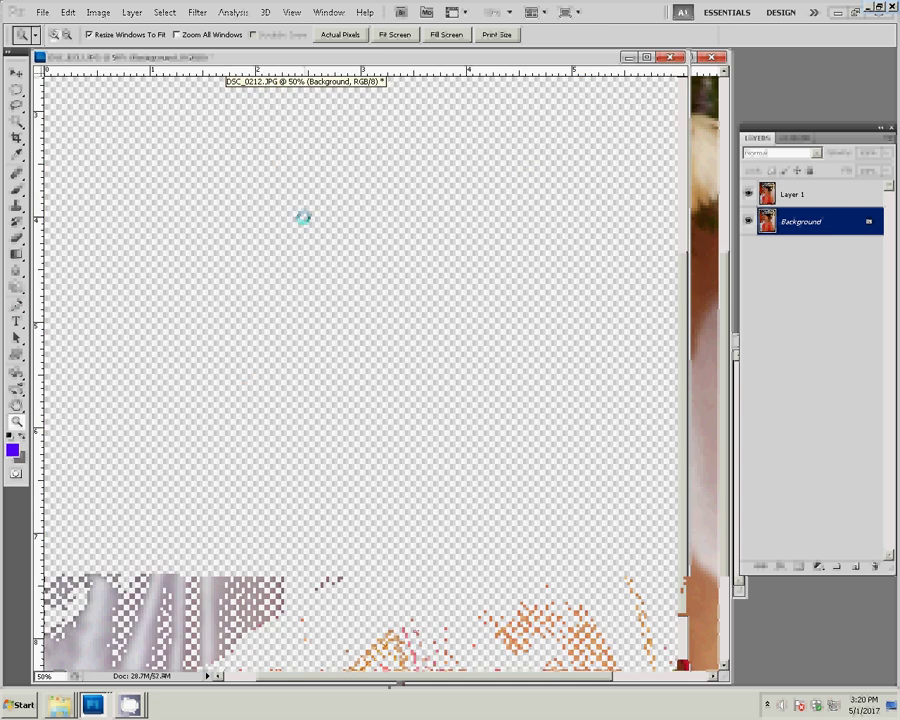
click(303, 217)
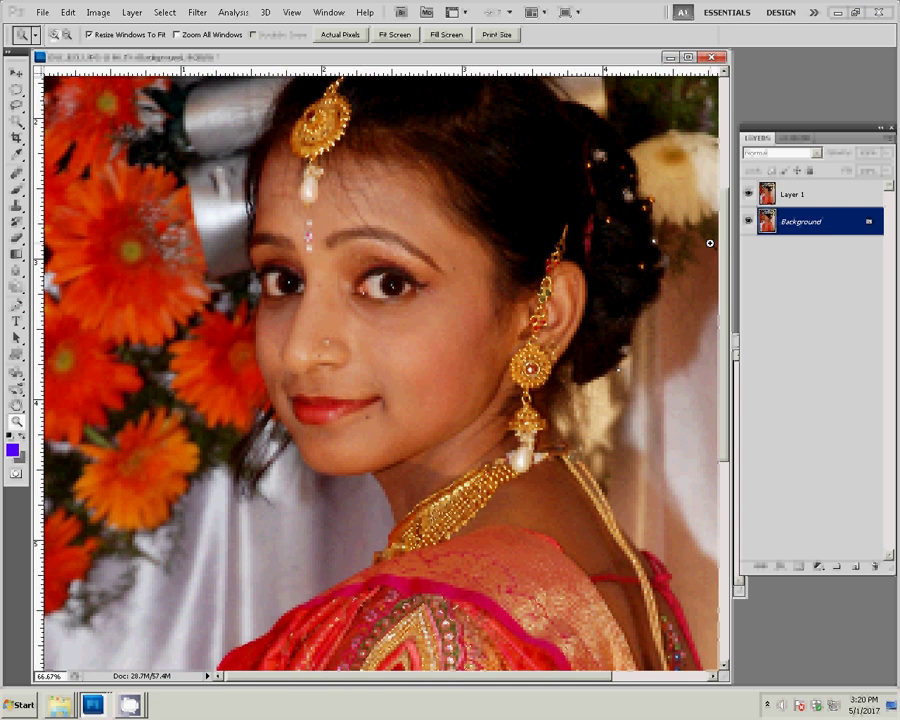
click(197, 12)
mouse_move(230, 303)
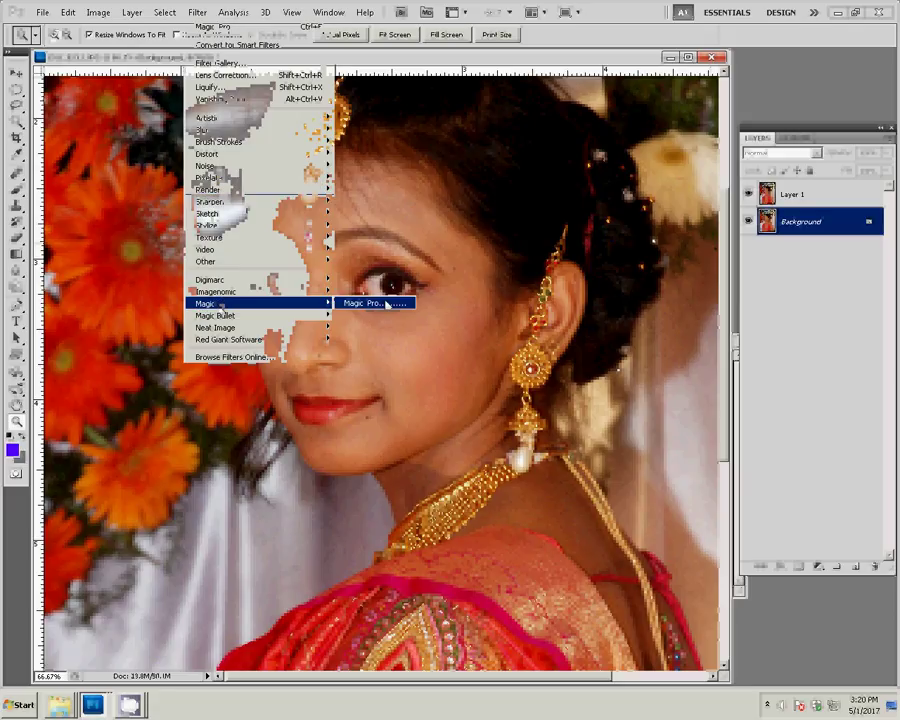
Run the Magic Pro filter on the bride portrait with graininess 88
click(387, 304)
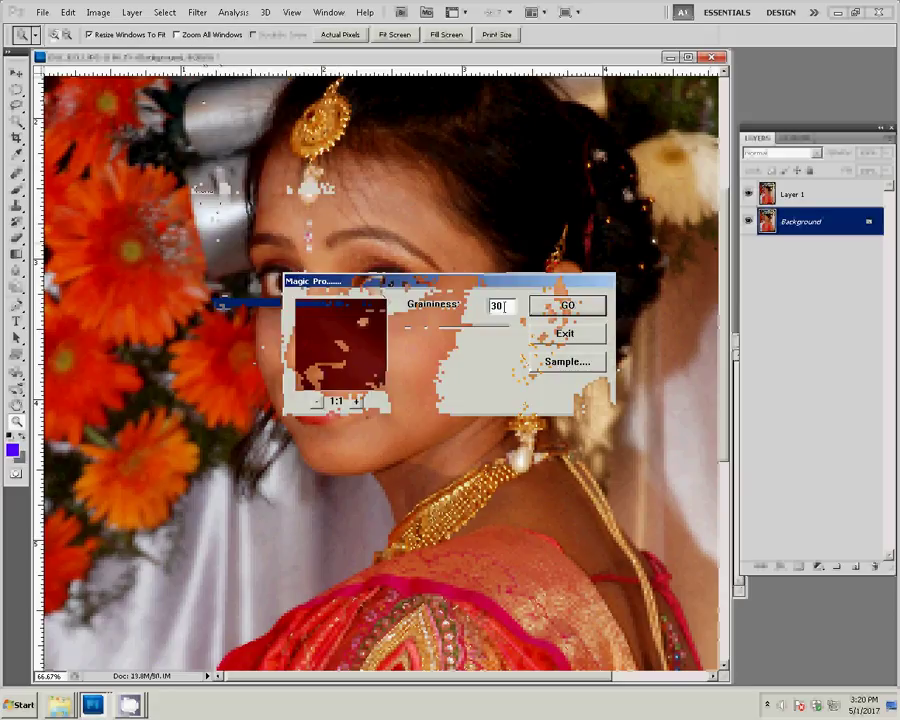
key(Tab)
text(8)
text(8)
key(Return)
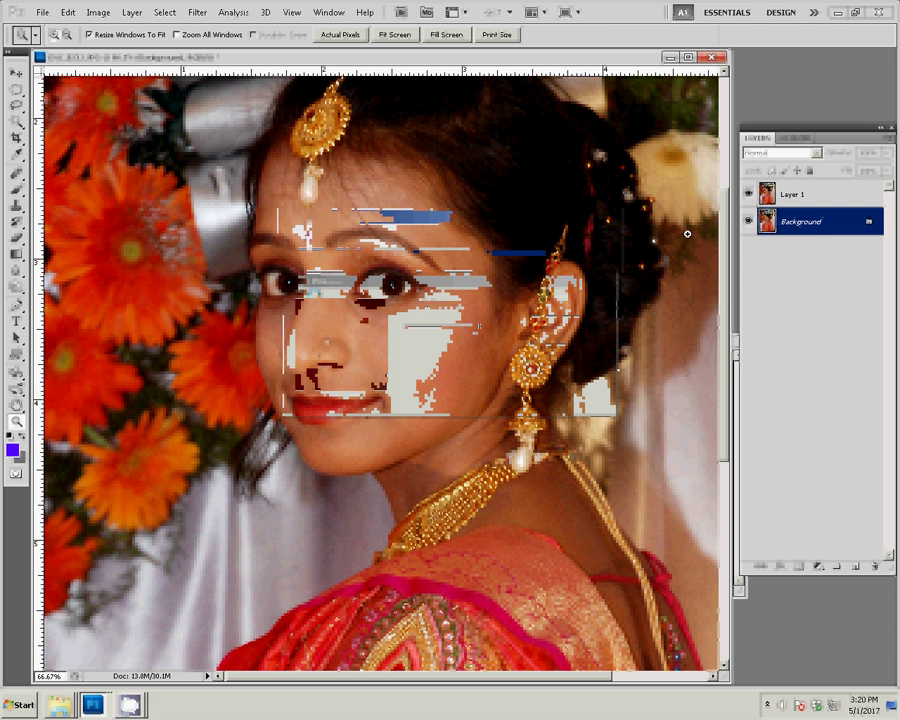
Paint softly with a size-50 brush over the bride's cheek beside the nose
click(297, 350)
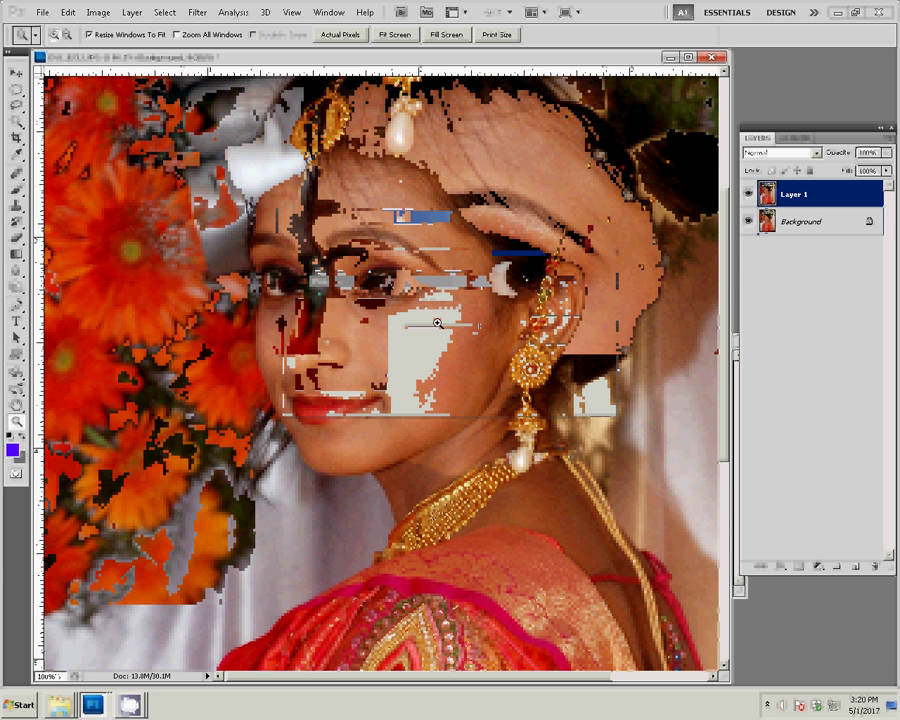
key(b)
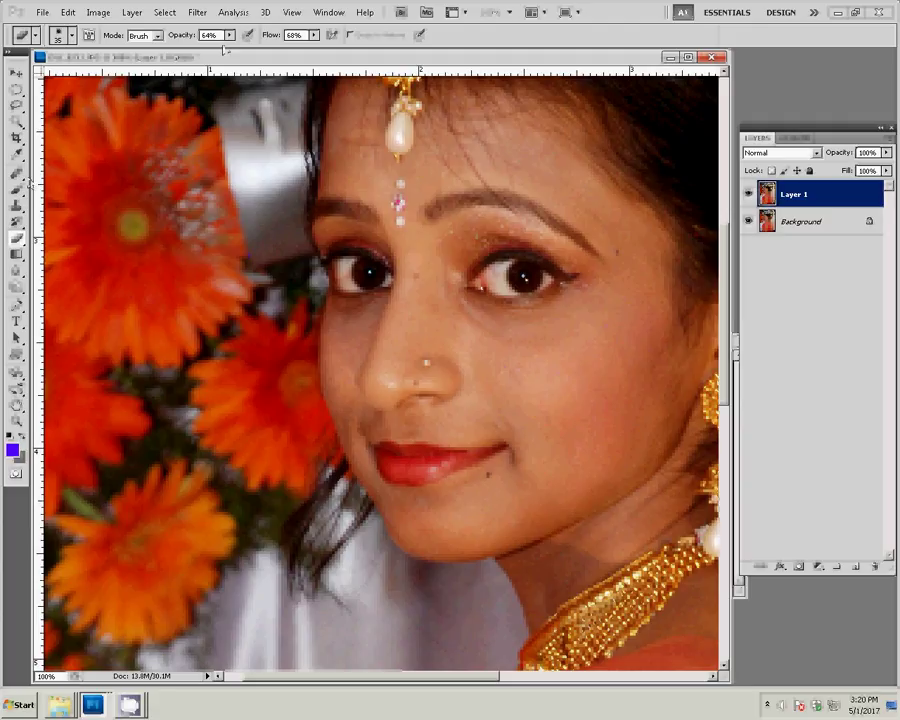
key(bracketright)
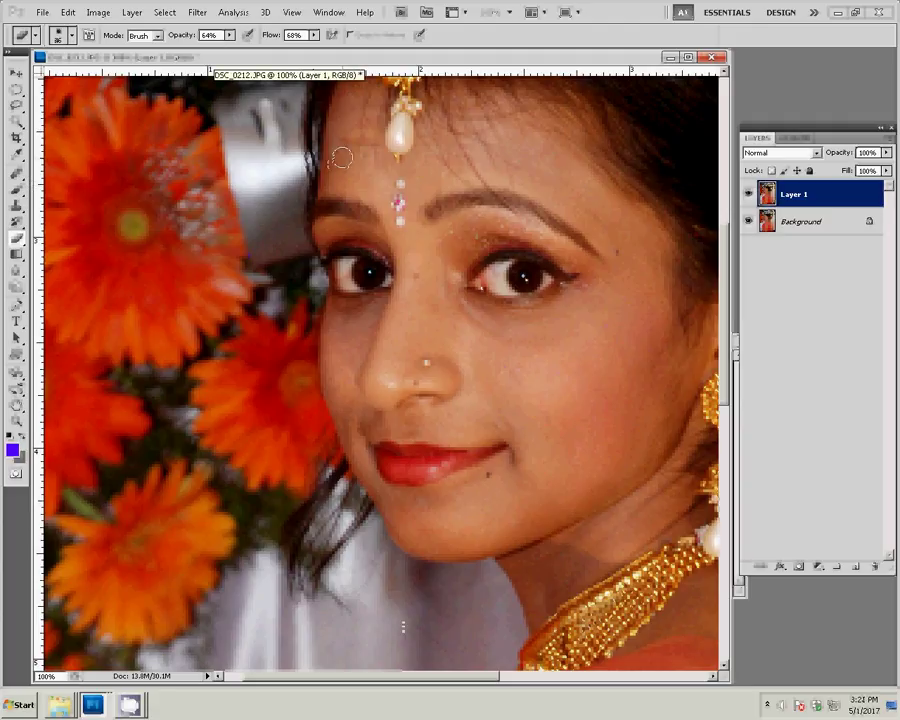
key(bracketright)
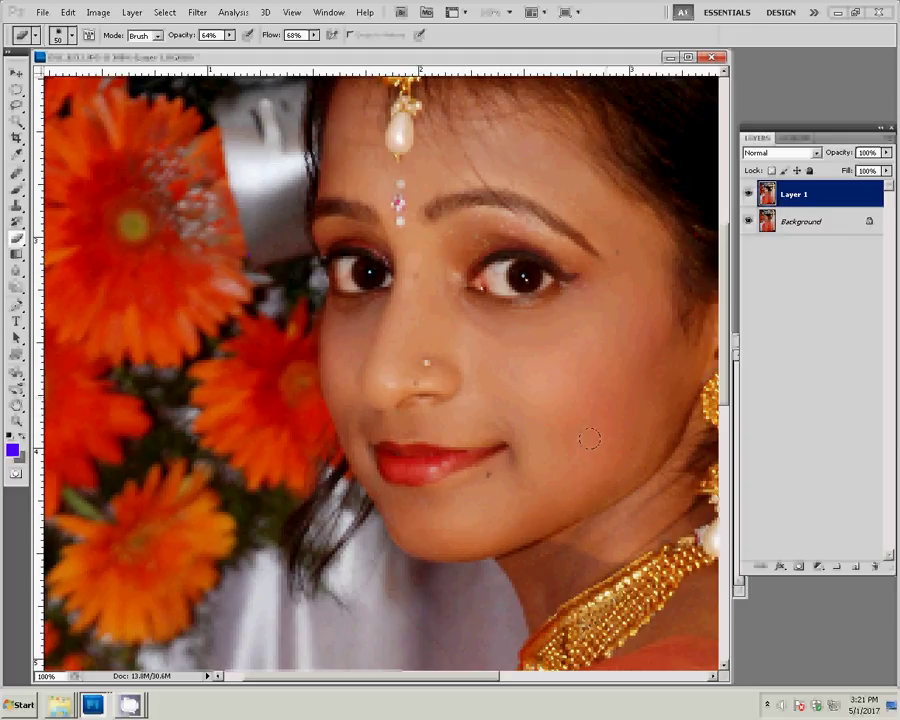
drag(589, 439, 465, 319)
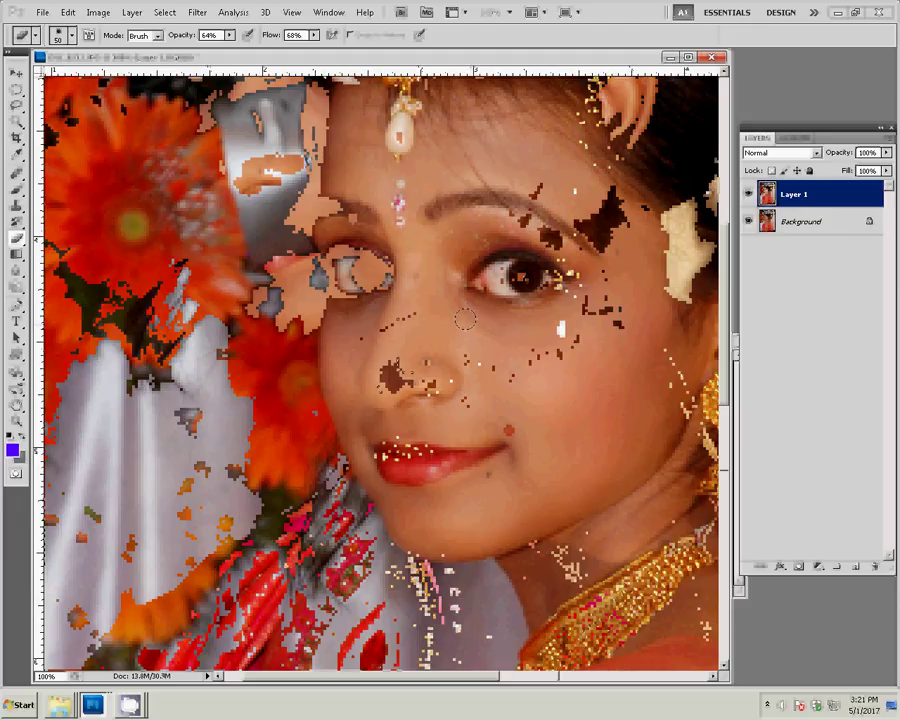
scroll(465, 318, down, 3)
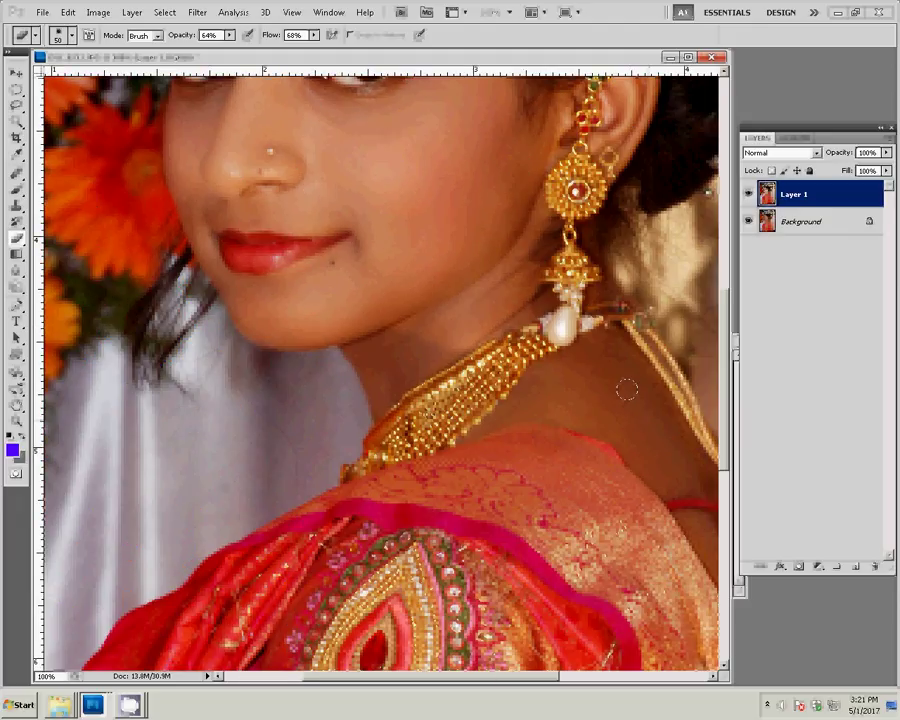
key(z)
right_click(528, 369)
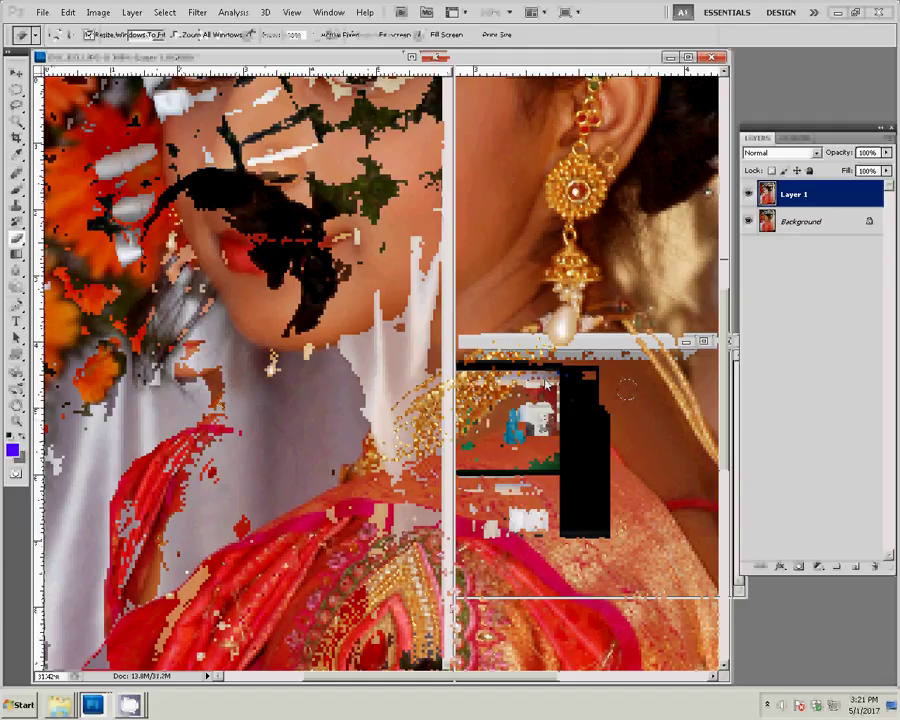
Merge the bride portrait into one layer and drag it onto the right of the album spread
key(v)
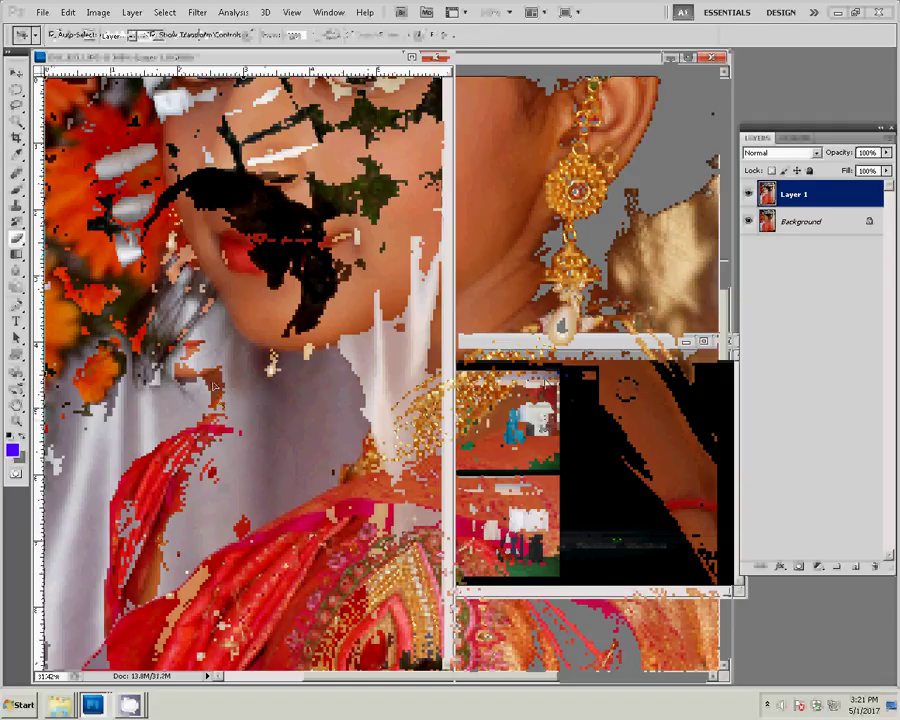
key(ctrl+e)
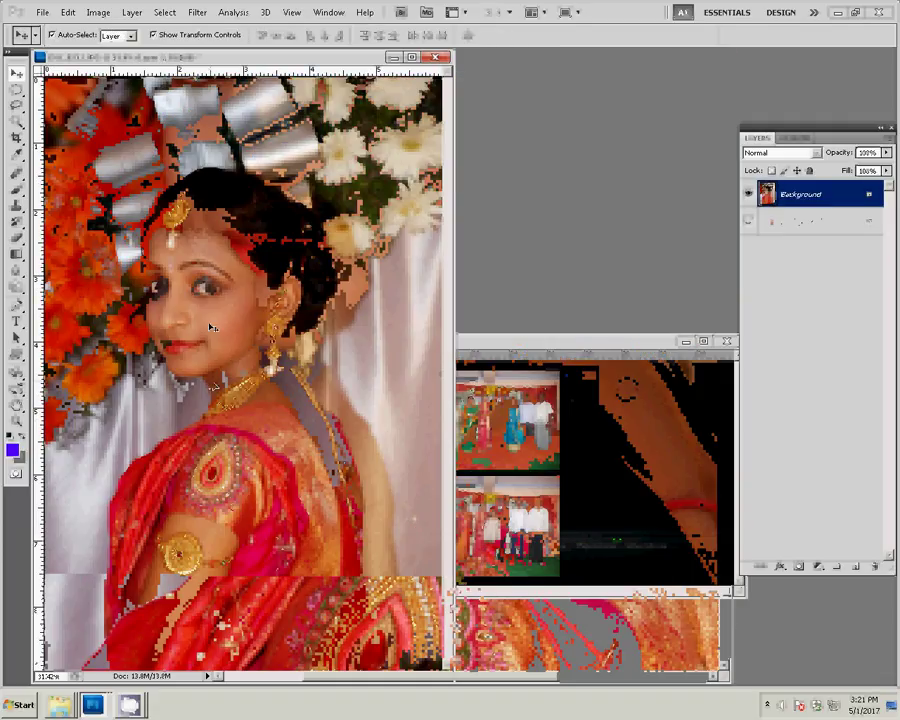
click(679, 495)
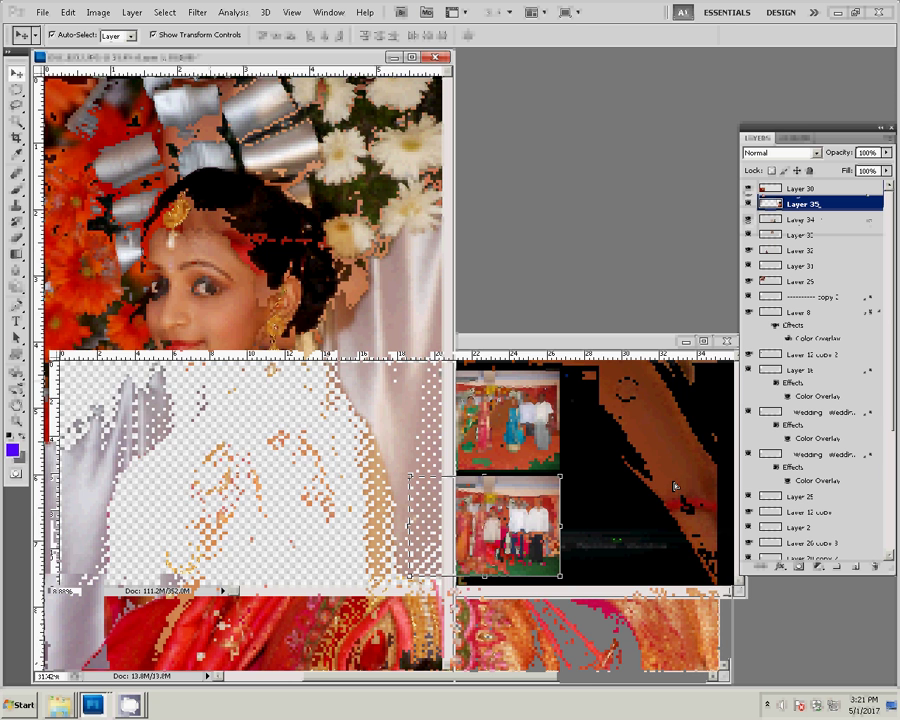
mouse_move(676, 487)
mouse_down()
mouse_move(686, 472)
mouse_move(643, 436)
mouse_up()
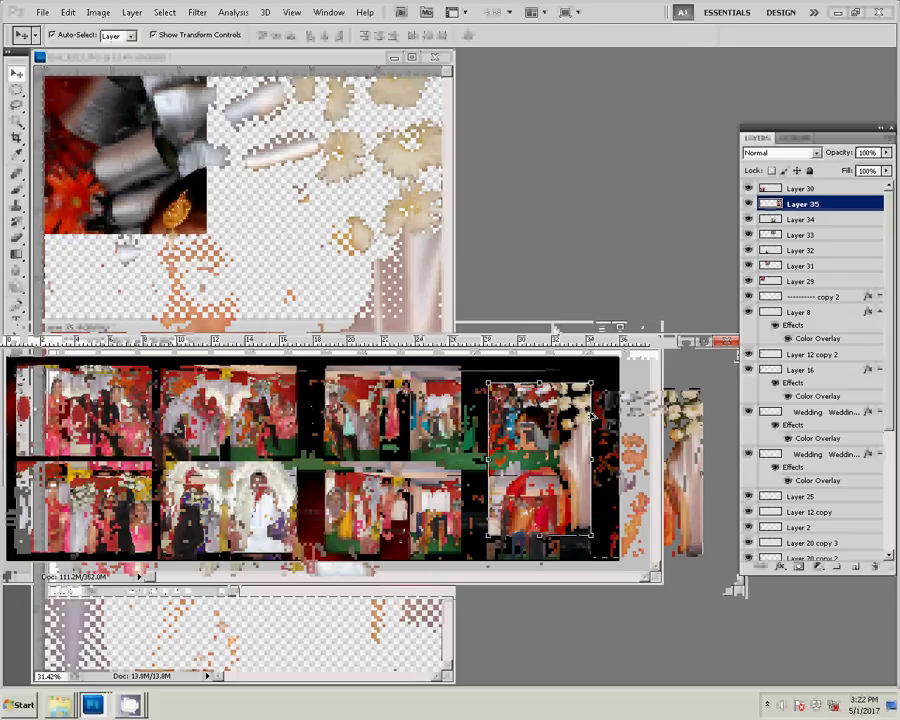
Scale the bride photo up to fill the spread's right panel and nudge it into place
drag(590, 535, 620, 560)
drag(555, 328, 628, 355)
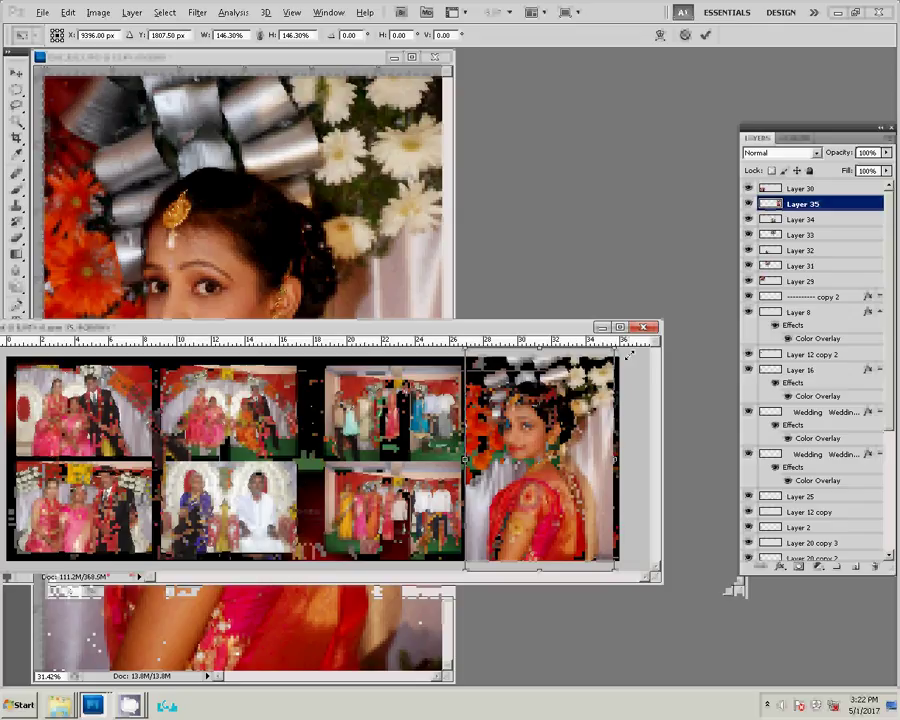
drag(628, 355, 571, 440)
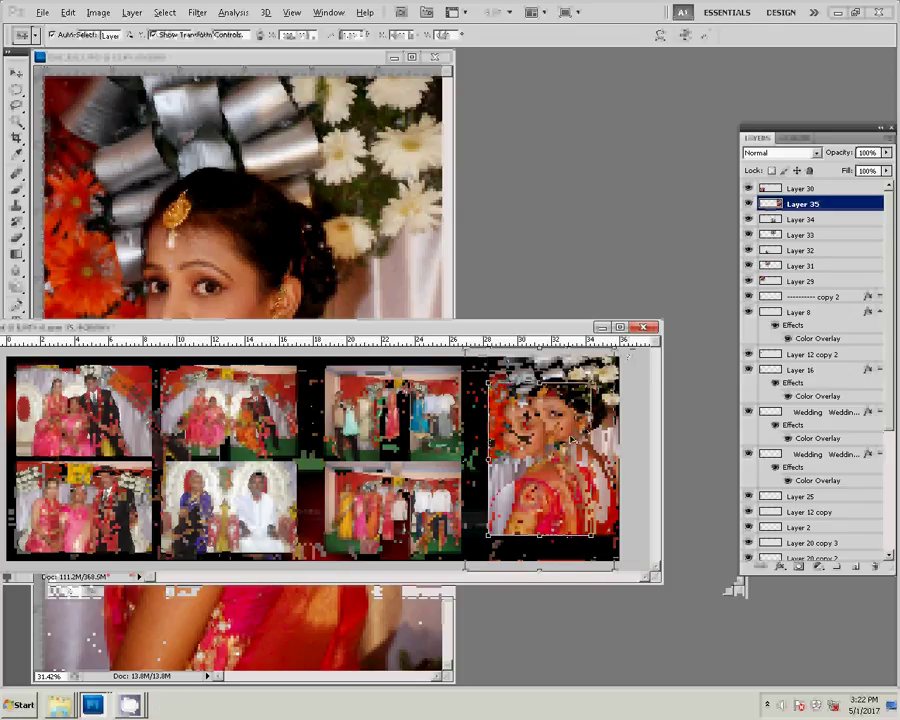
key(Escape)
drag(593, 379, 637, 356)
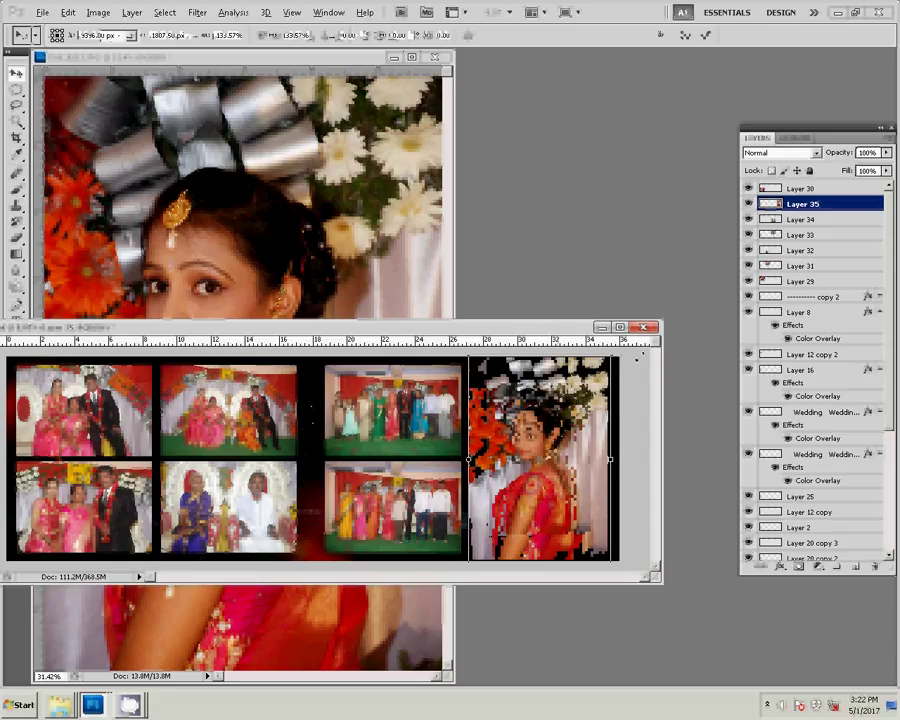
drag(469, 459, 456, 459)
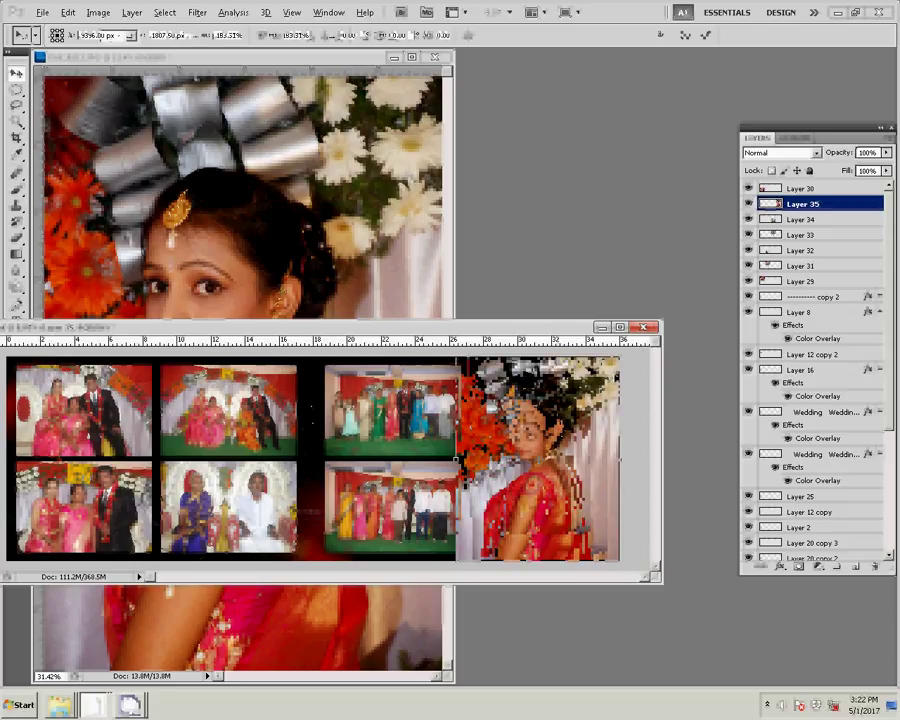
key(Return)
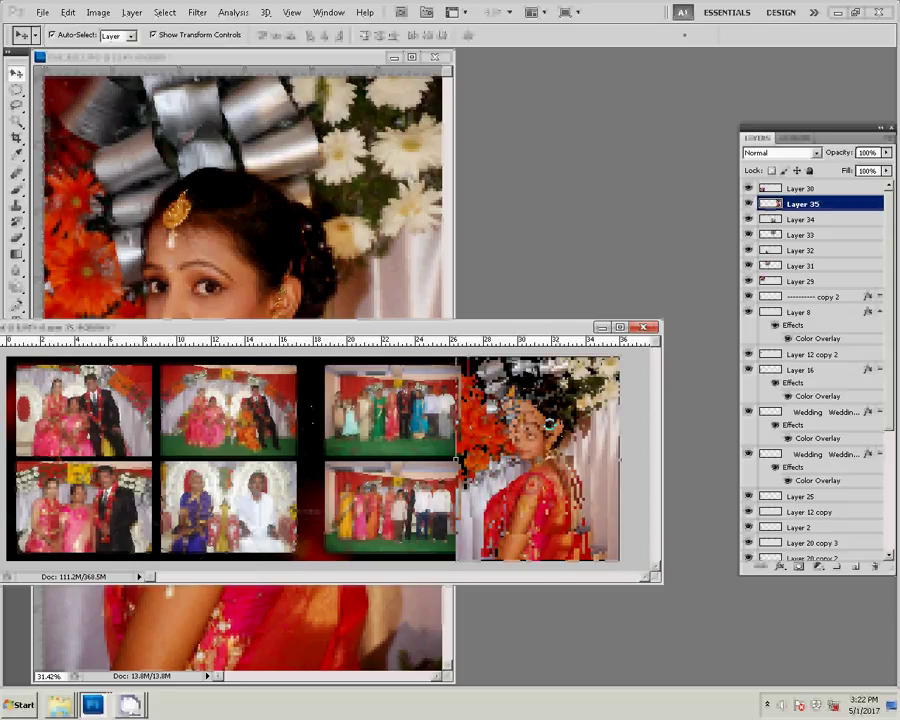
drag(456, 459, 461, 450)
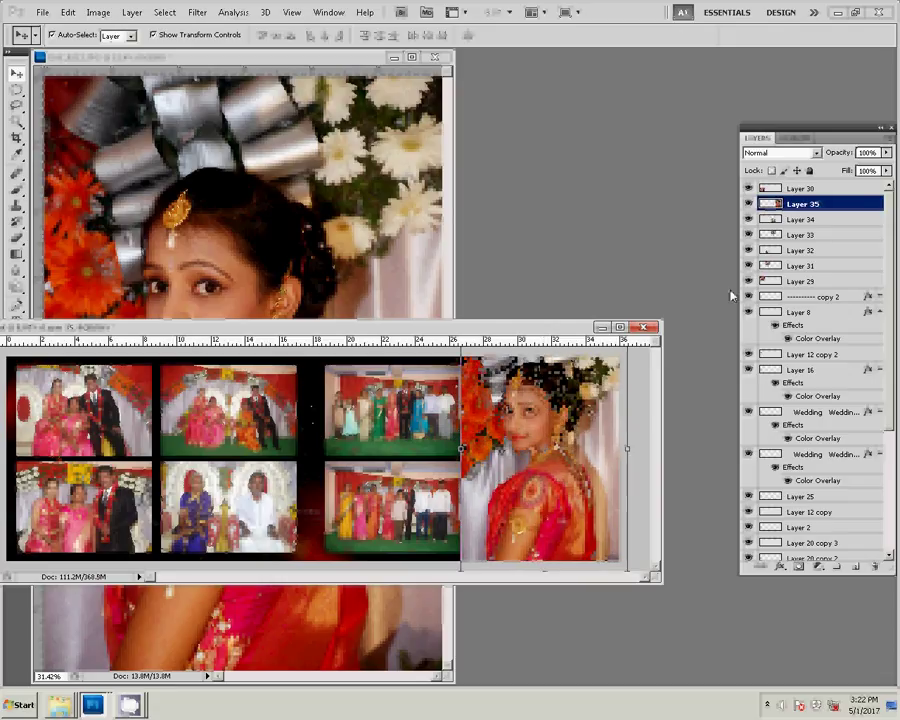
Duplicate the bride layer and retouch the original with the Magic Pro filter
key(ctrl+j)
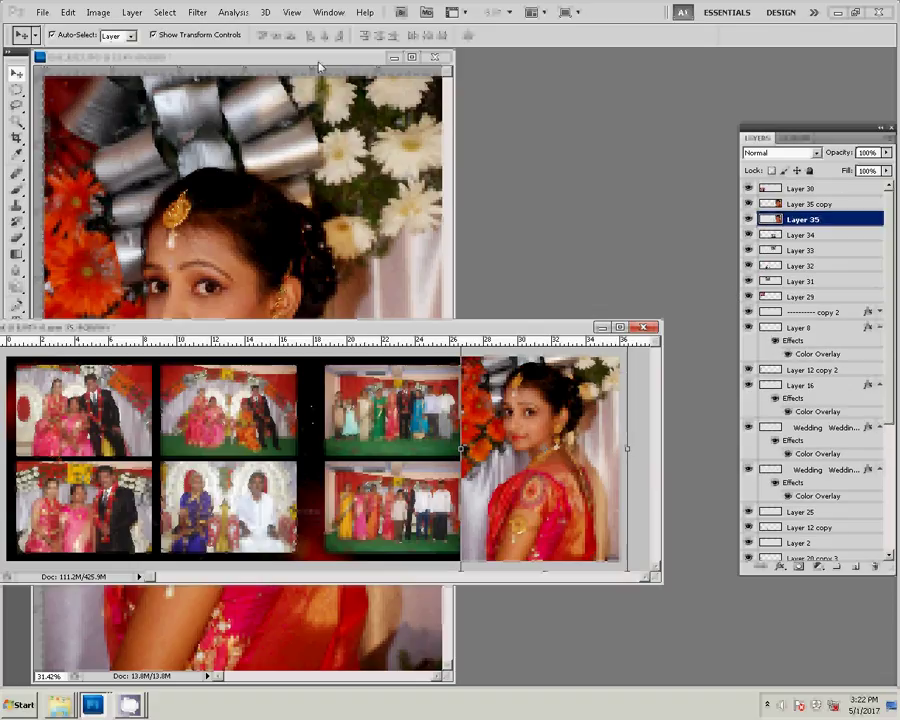
click(197, 12)
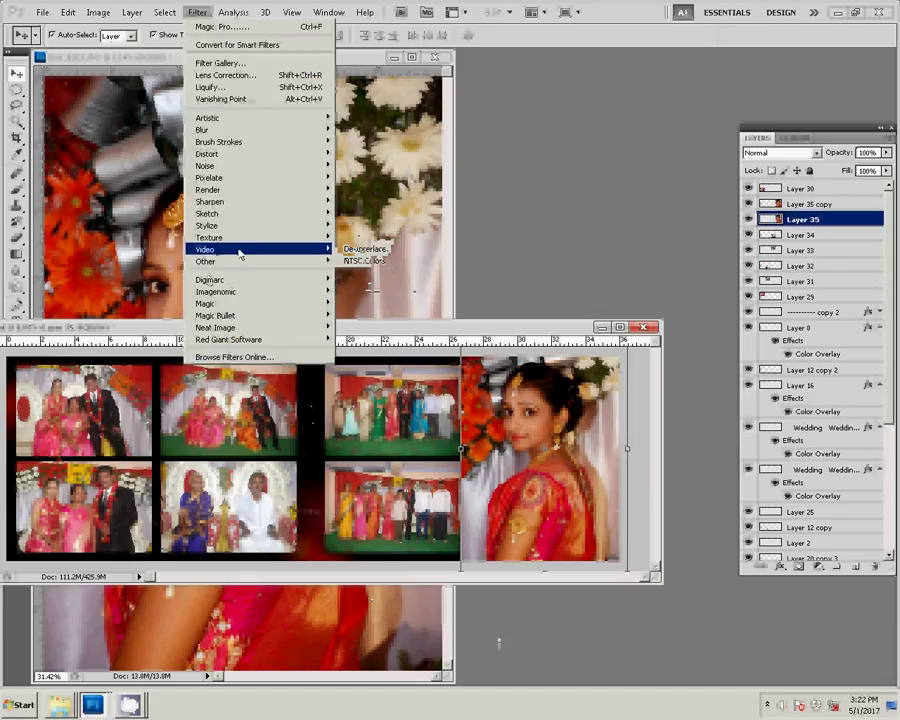
mouse_move(210, 303)
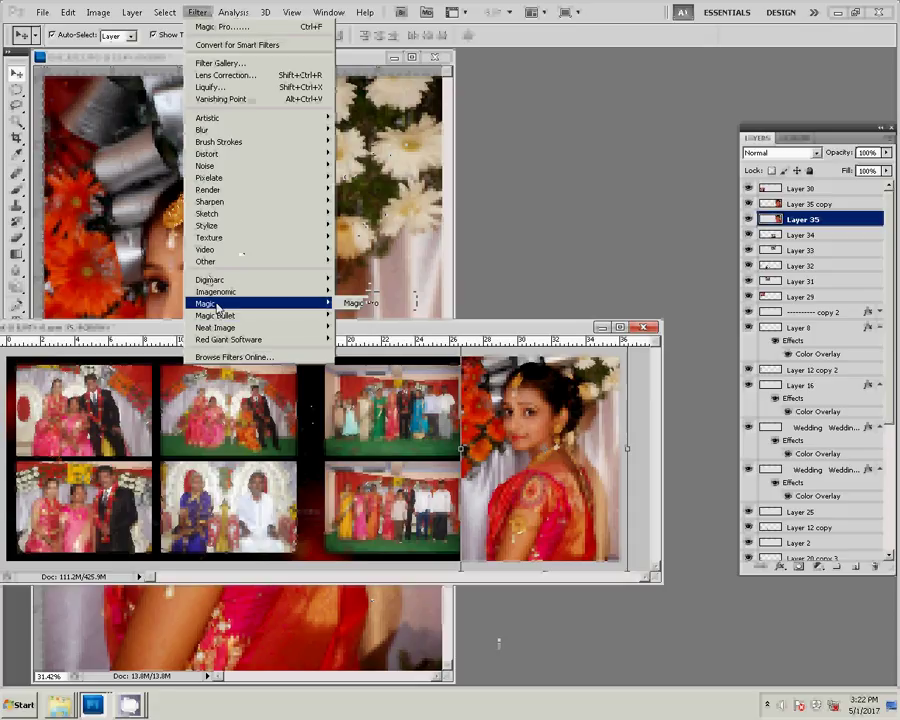
click(370, 303)
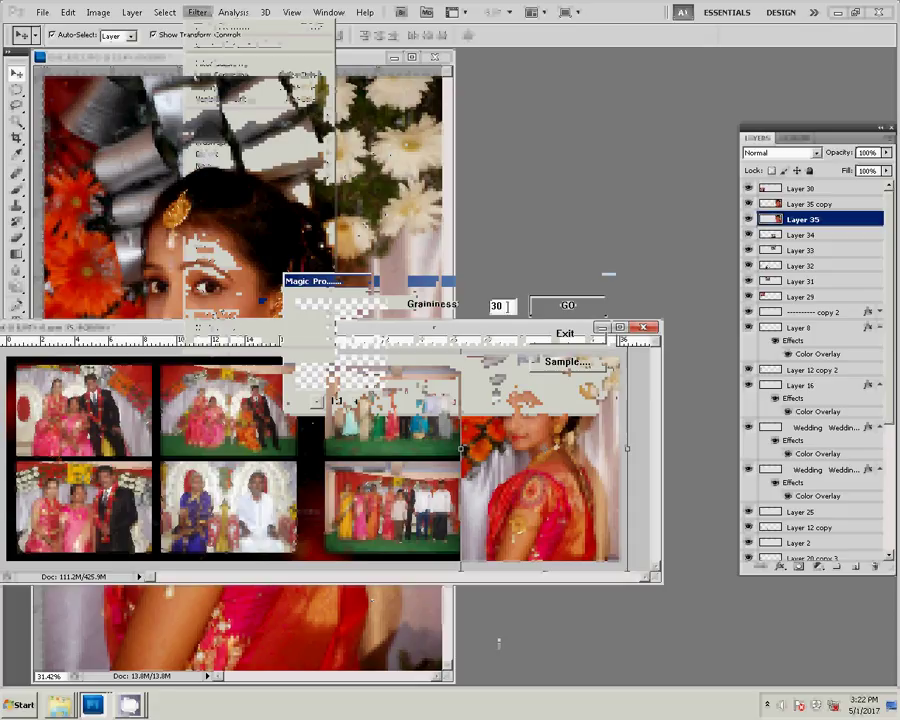
click(567, 306)
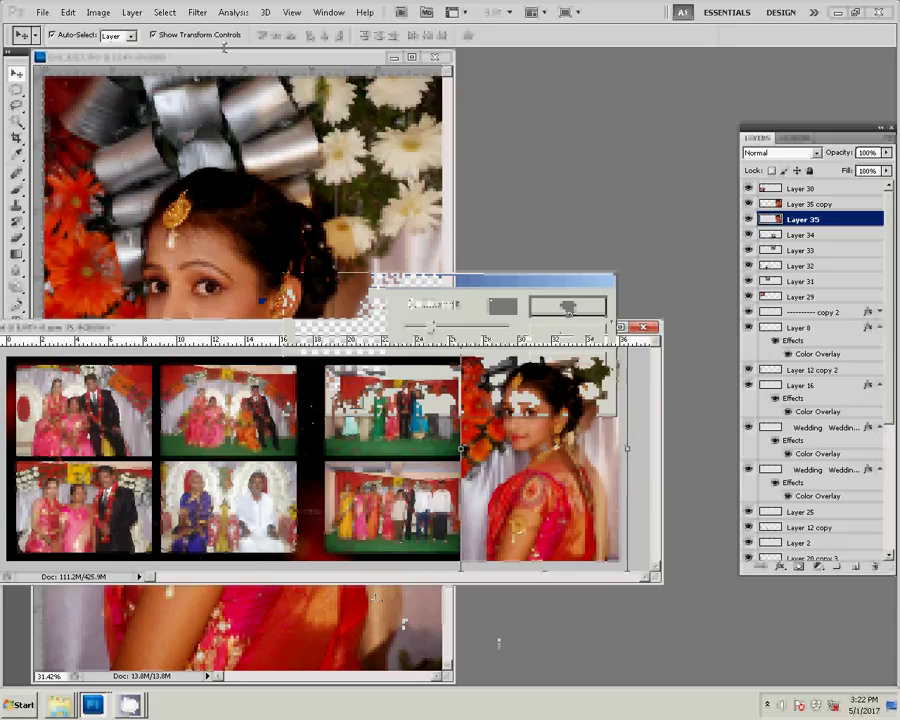
Apply a Box Blur of radius 88 to the original bride layer
click(198, 13)
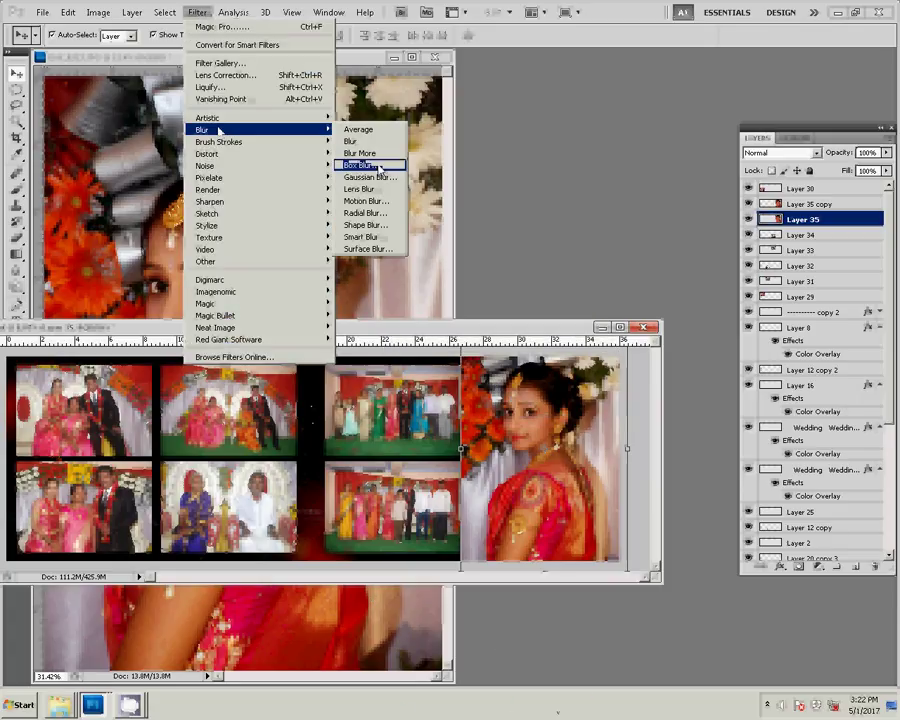
mouse_move(203, 130)
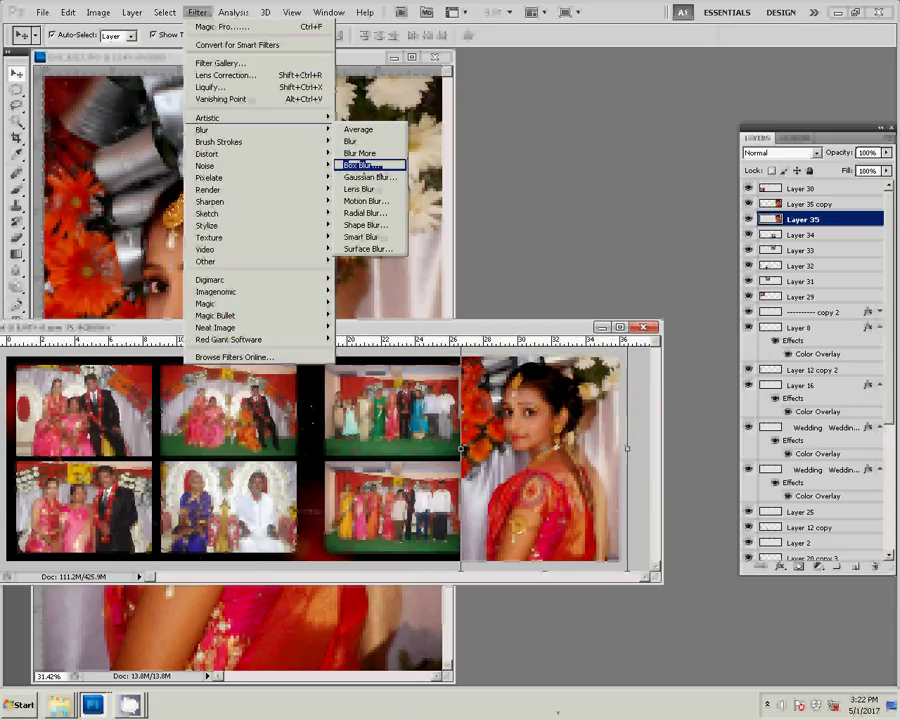
click(357, 165)
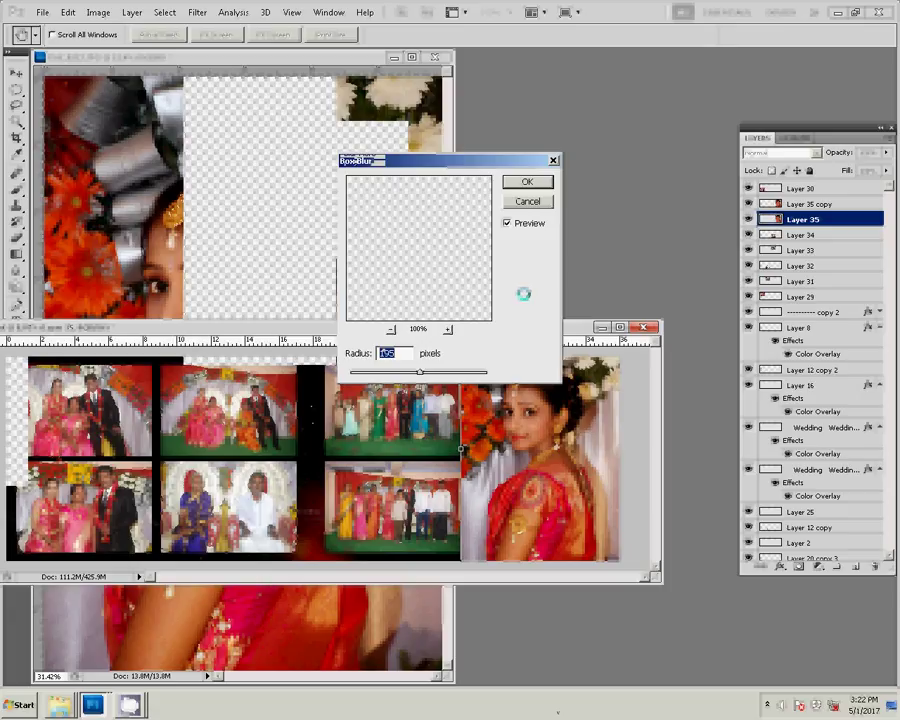
text(8)
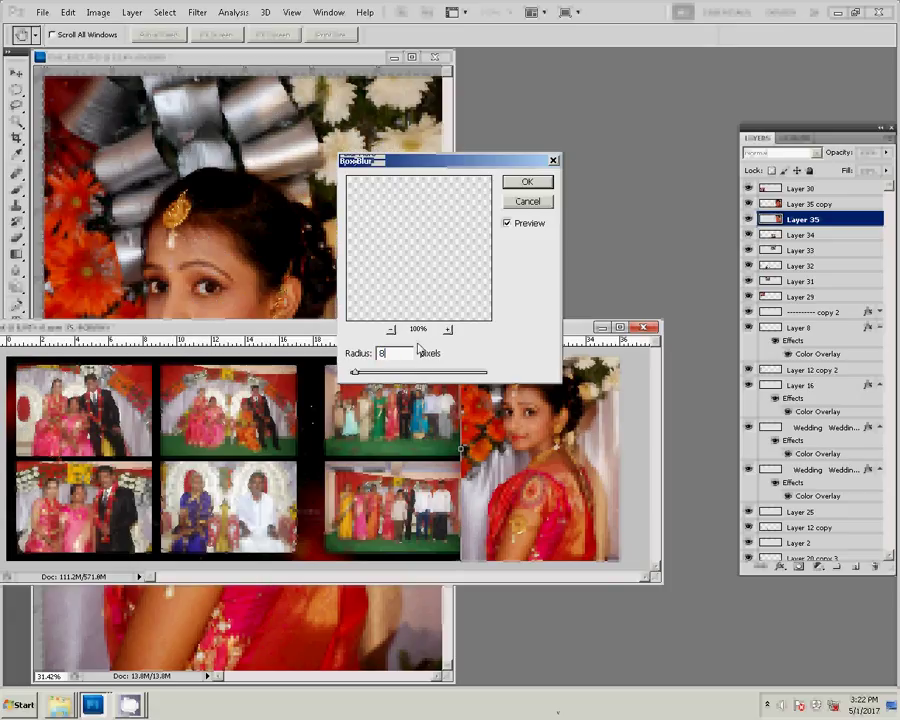
text(80)
key(Return)
key(v)
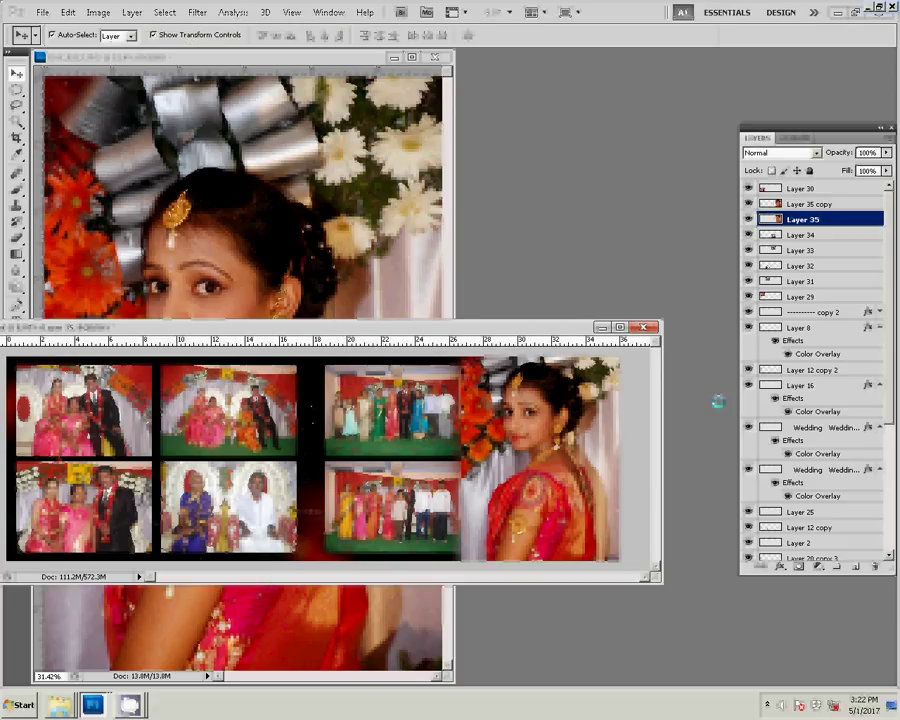
Erase the left edge of Layer 35 copy with an enlarged eraser at 100% opacity
click(812, 205)
key(e)
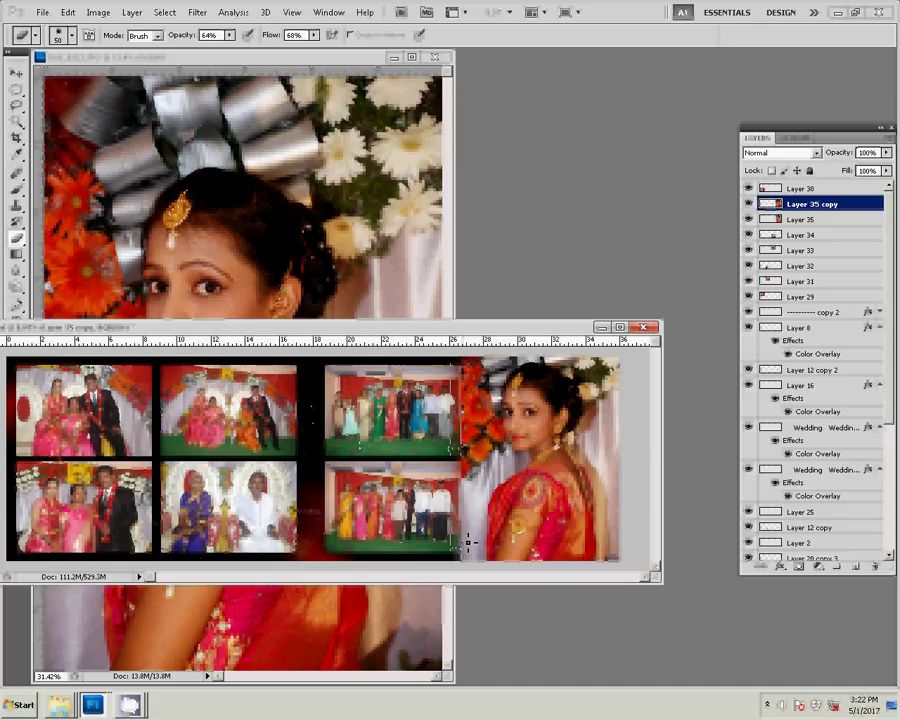
key(bracketright)
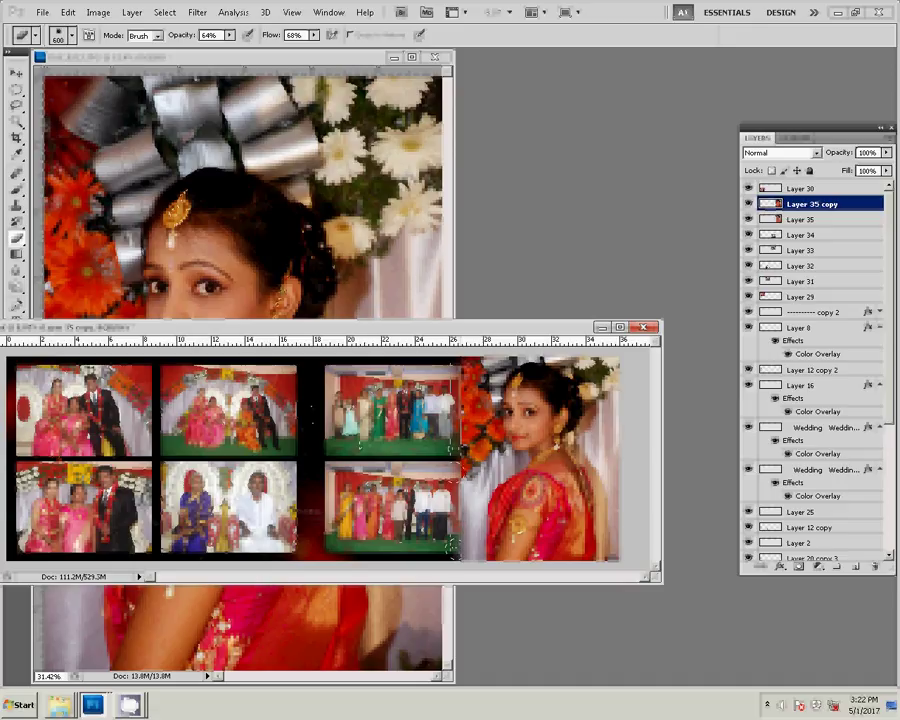
drag(450, 545, 448, 440)
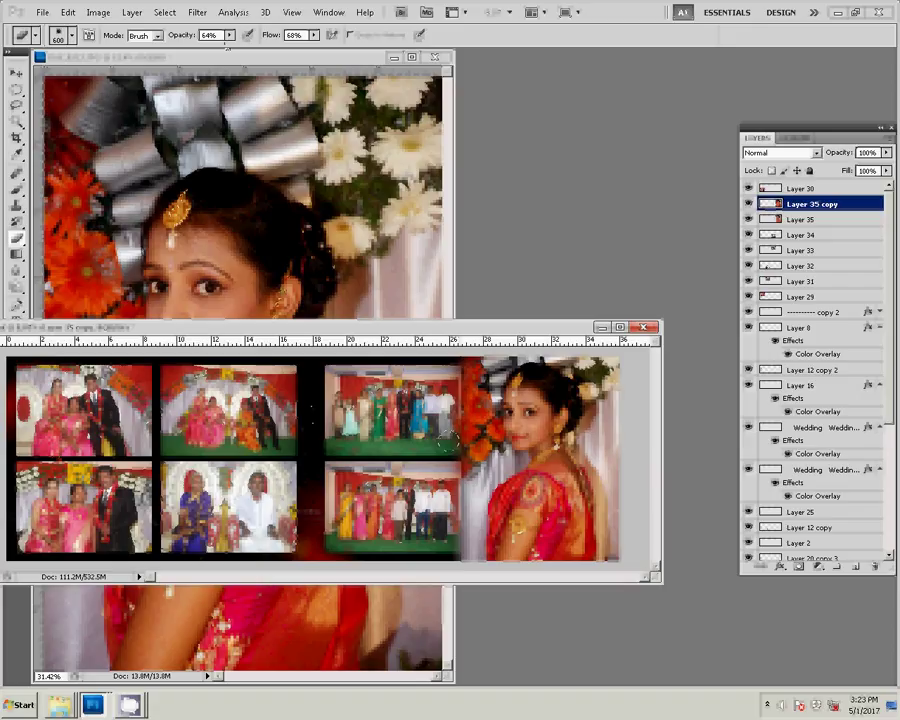
drag(229, 35, 282, 57)
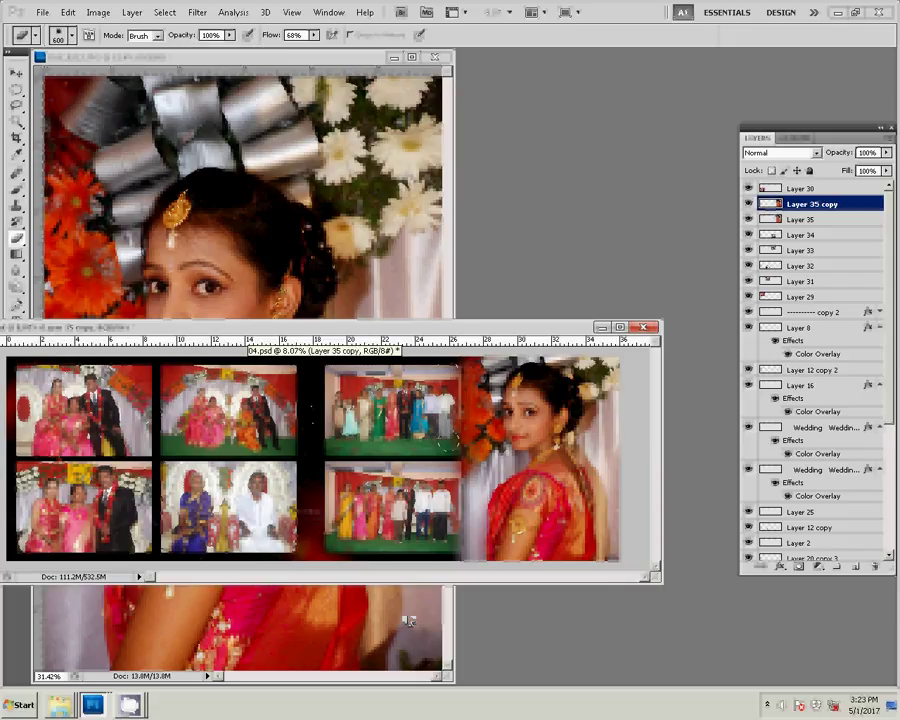
key(ctrl+shift+s)
Save the spread as layered PSD '30' in the k5 folder on Local Disk (G:)
click(288, 250)
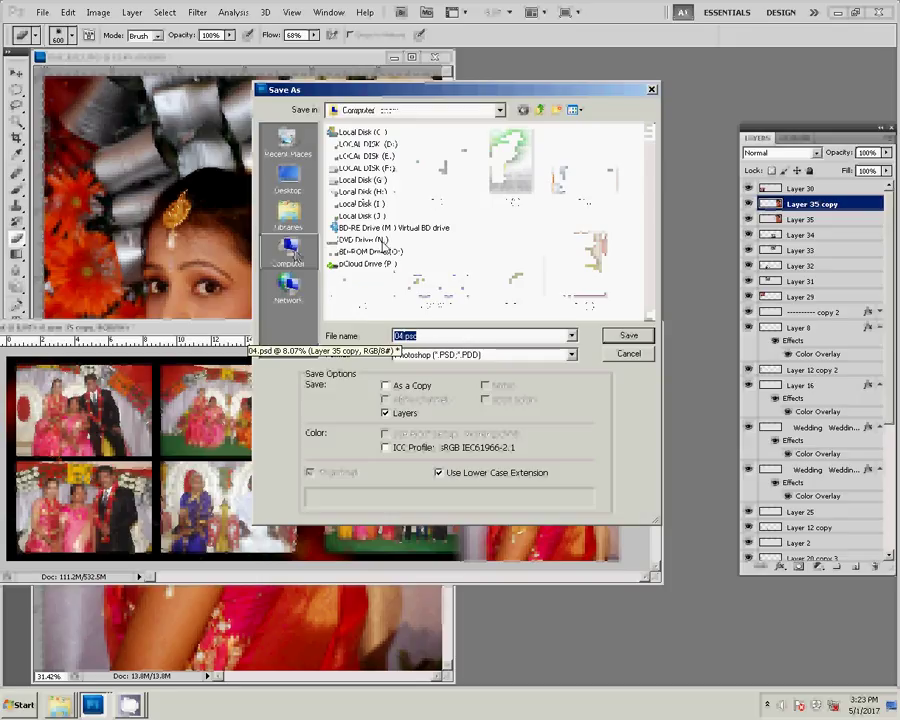
click(362, 180)
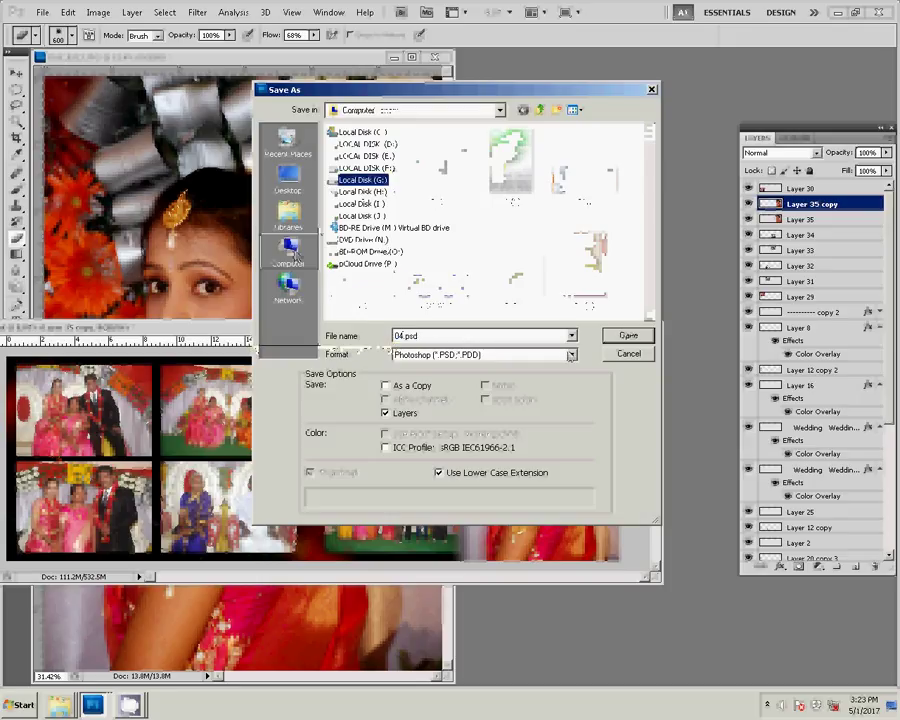
click(646, 341)
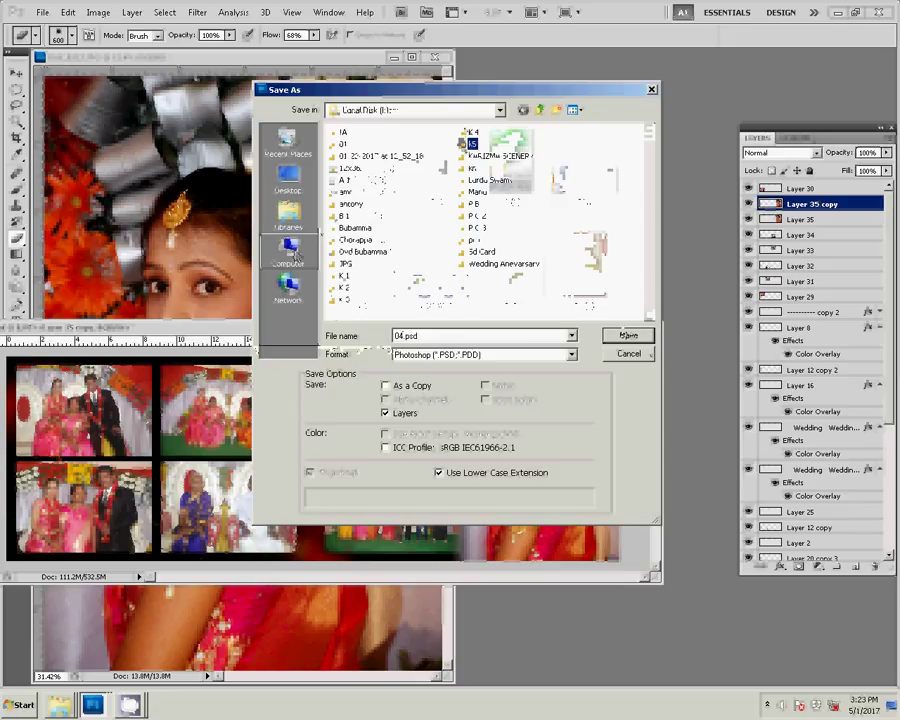
click(627, 335)
text(30)
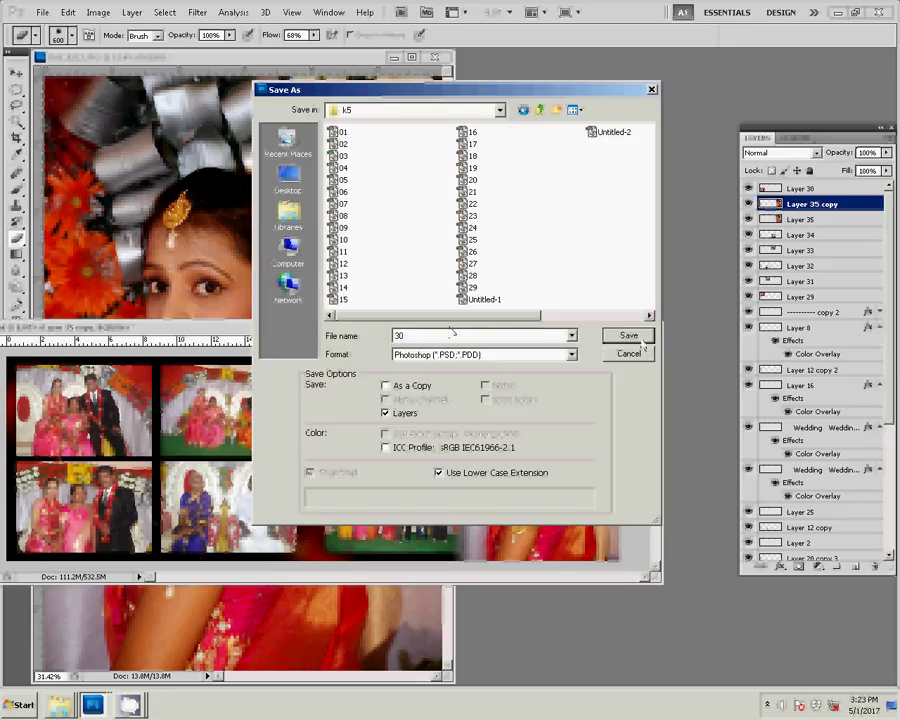
click(641, 342)
click(606, 223)
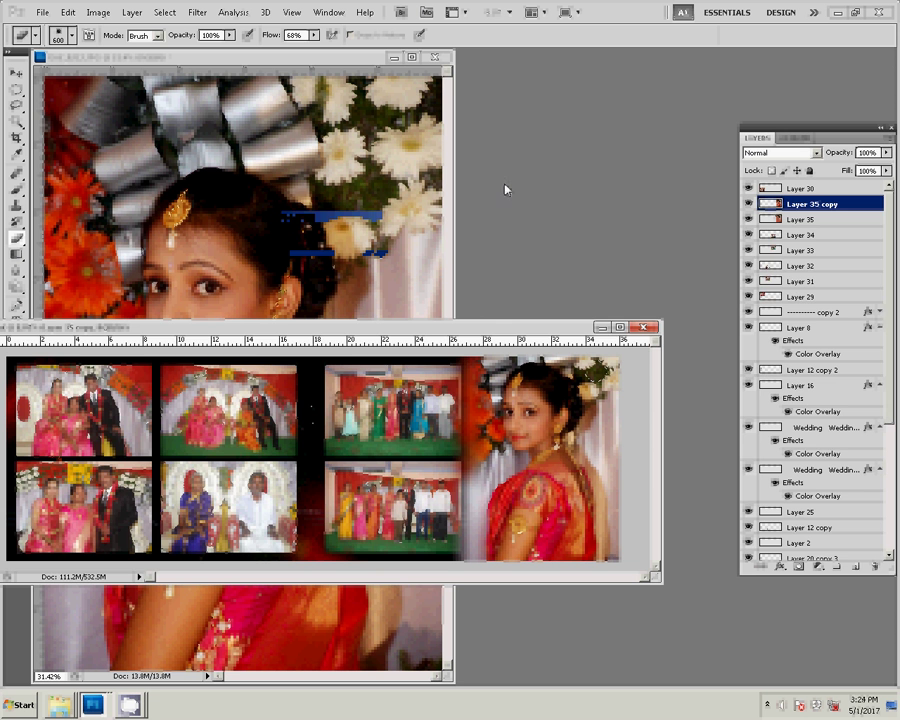
Close DSC_0212.JPG without saving changes and dismiss the Open dialog
key(ctrl+Tab)
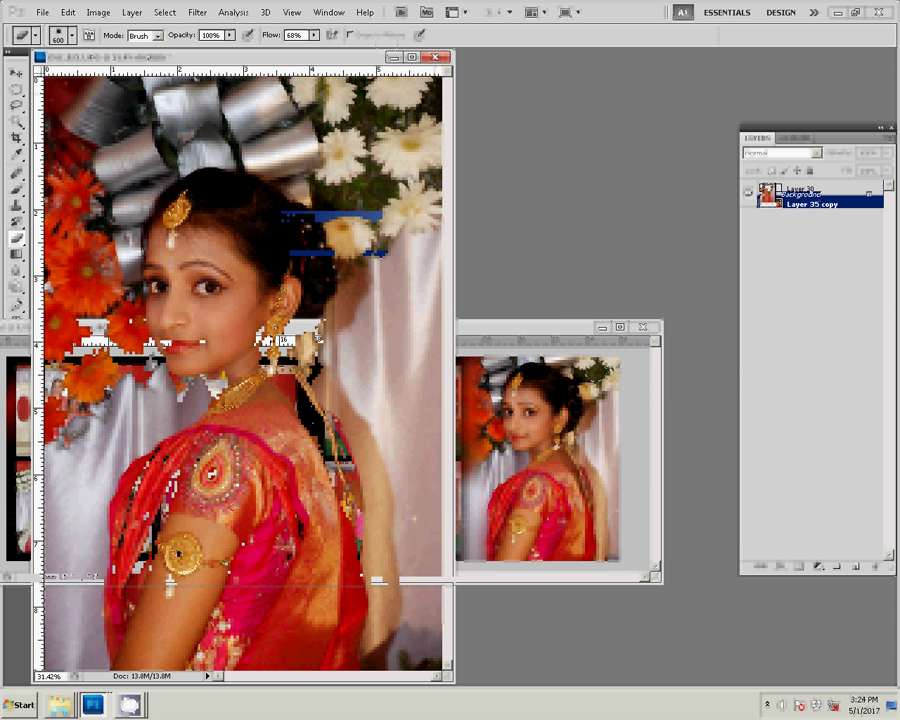
key(ctrl+w)
click(386, 248)
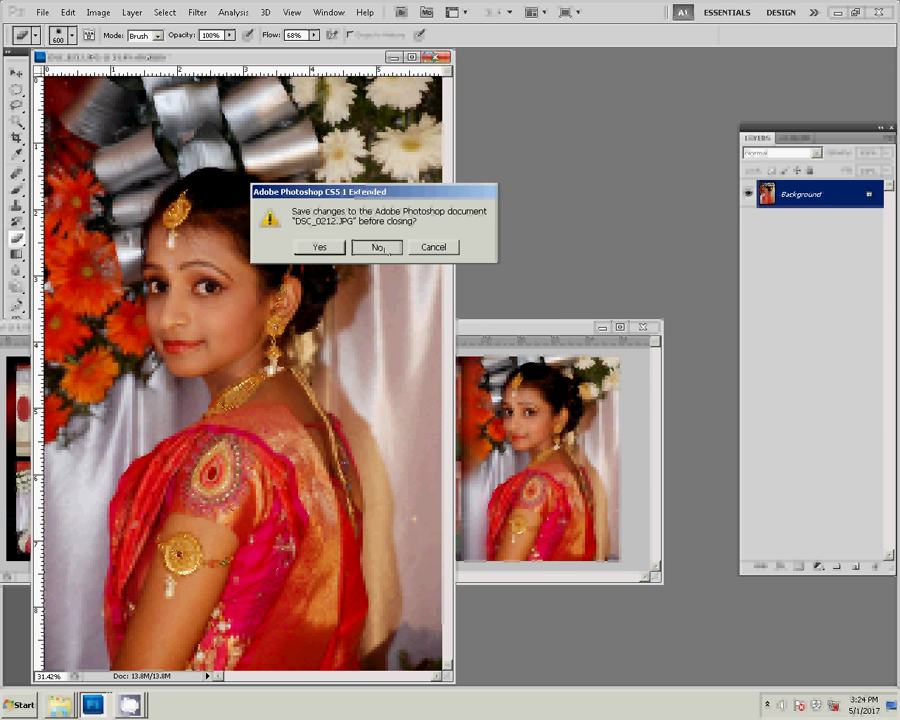
key(ctrl+o)
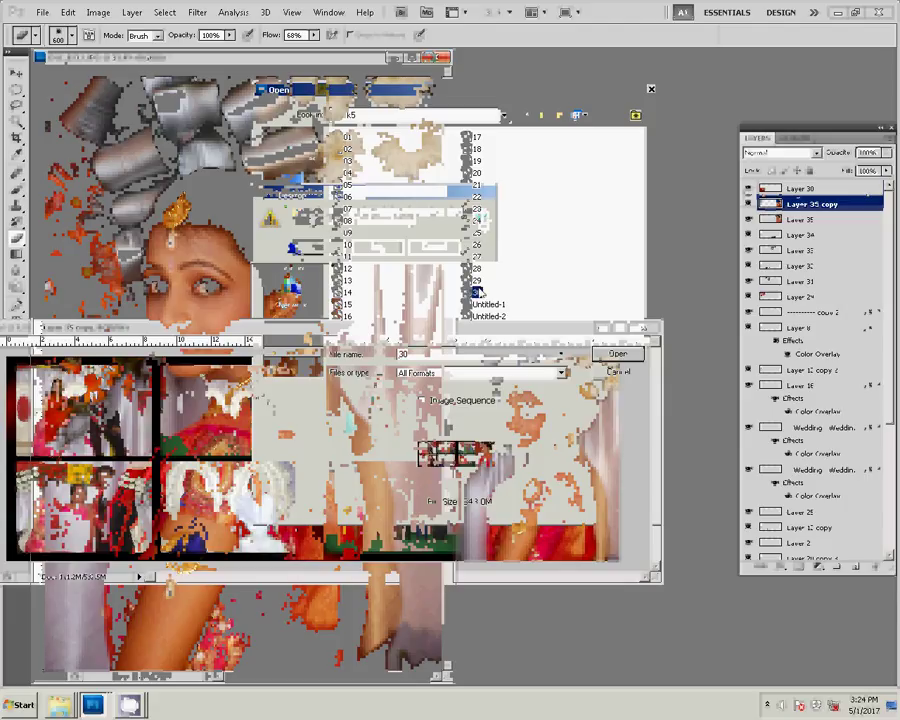
click(650, 88)
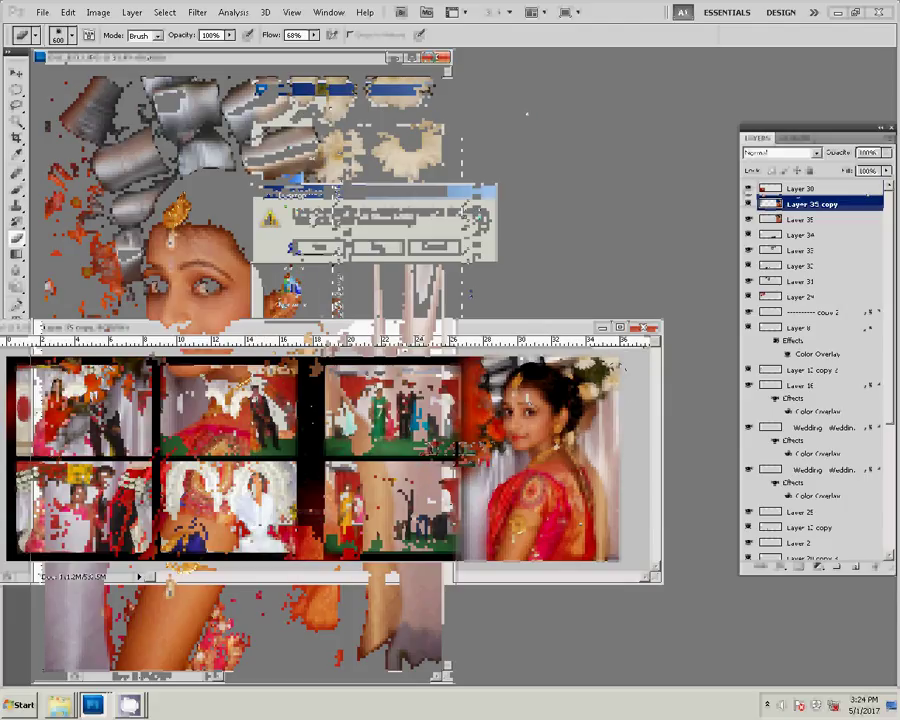